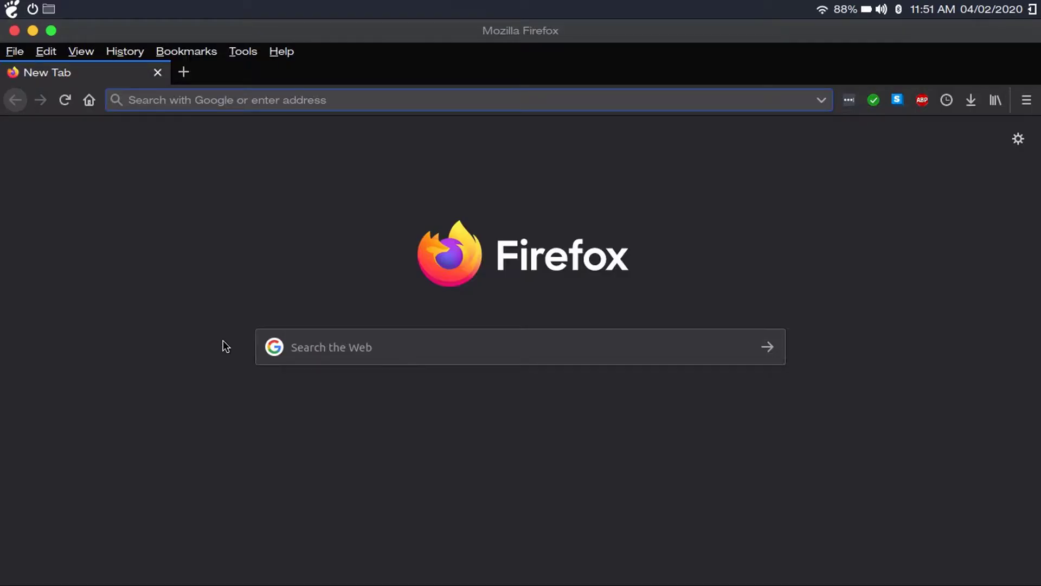
Step: Load linuxmint.com in Firefox and scroll through its page
{"action": "type", "text": "linuxmint"}
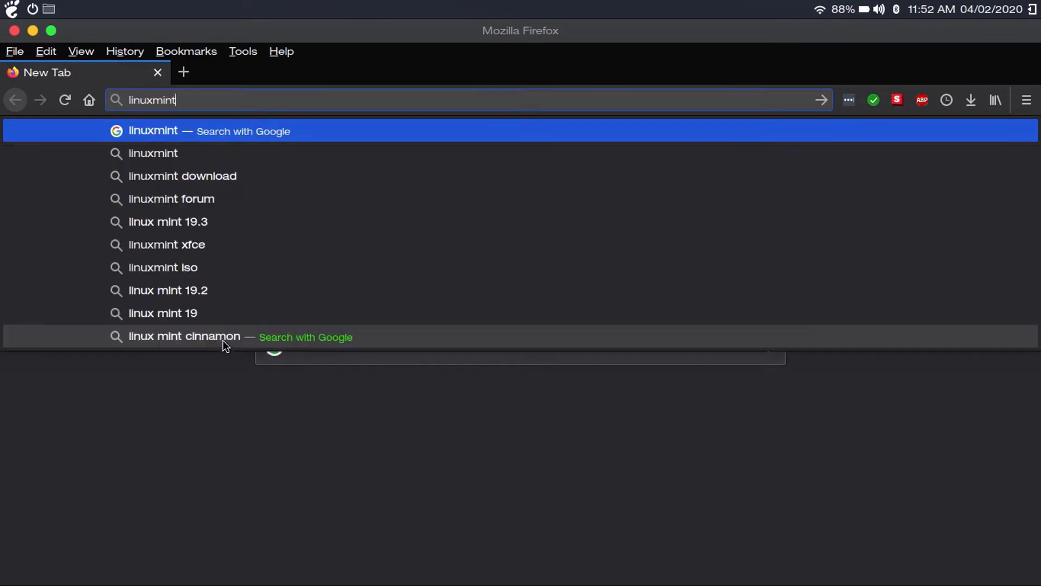
{"action": "type", "text": ".com"}
{"action": "key", "text": "Return"}
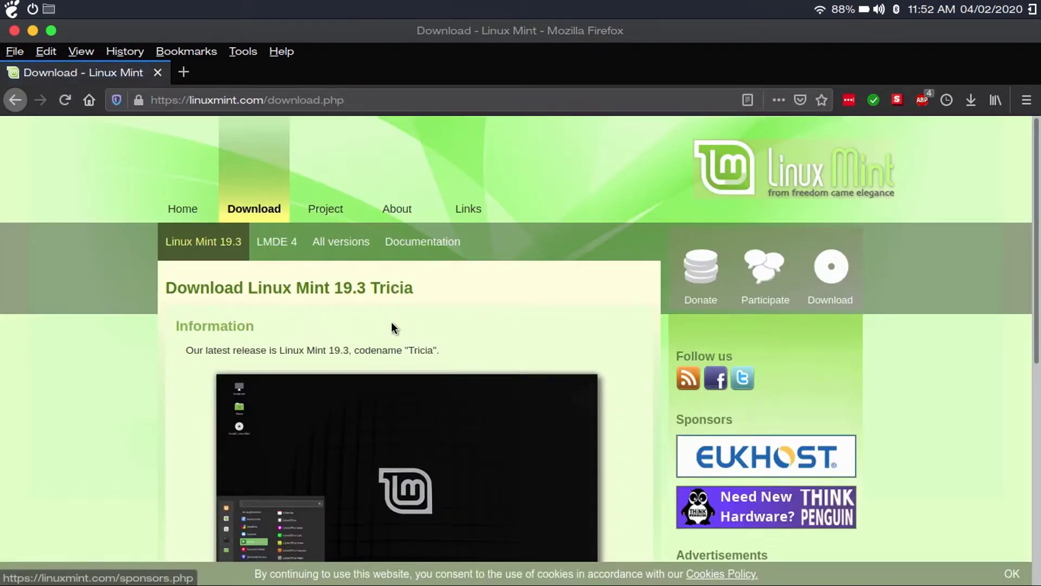
{"action": "scroll", "coordinate": [392, 323], "scroll_direction": "down", "scroll_amount": 3}
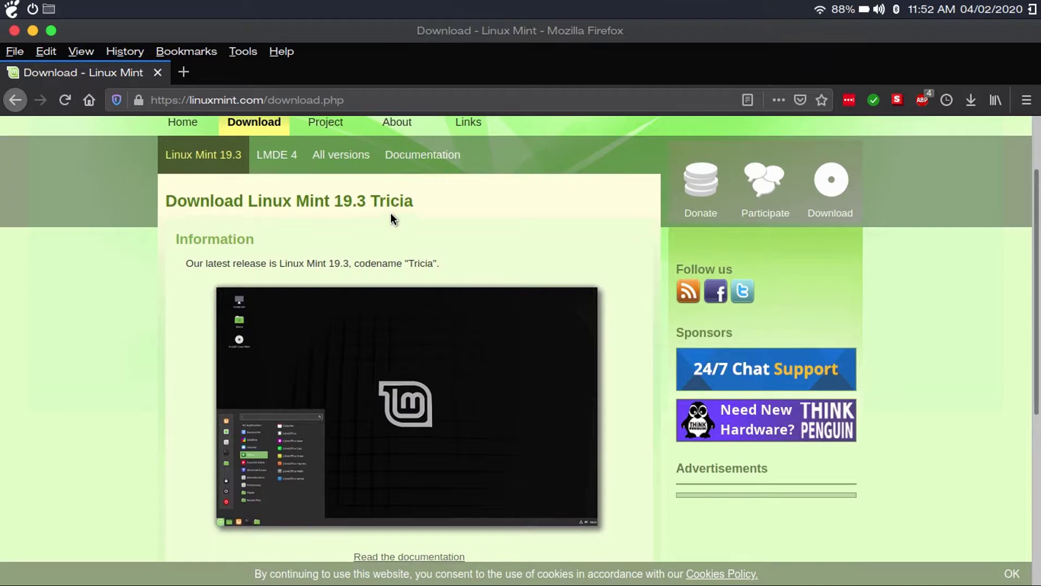
{"action": "scroll", "coordinate": [404, 231], "scroll_direction": "down", "scroll_amount": 2}
{"action": "scroll", "coordinate": [404, 231], "scroll_direction": "up", "scroll_amount": 5}
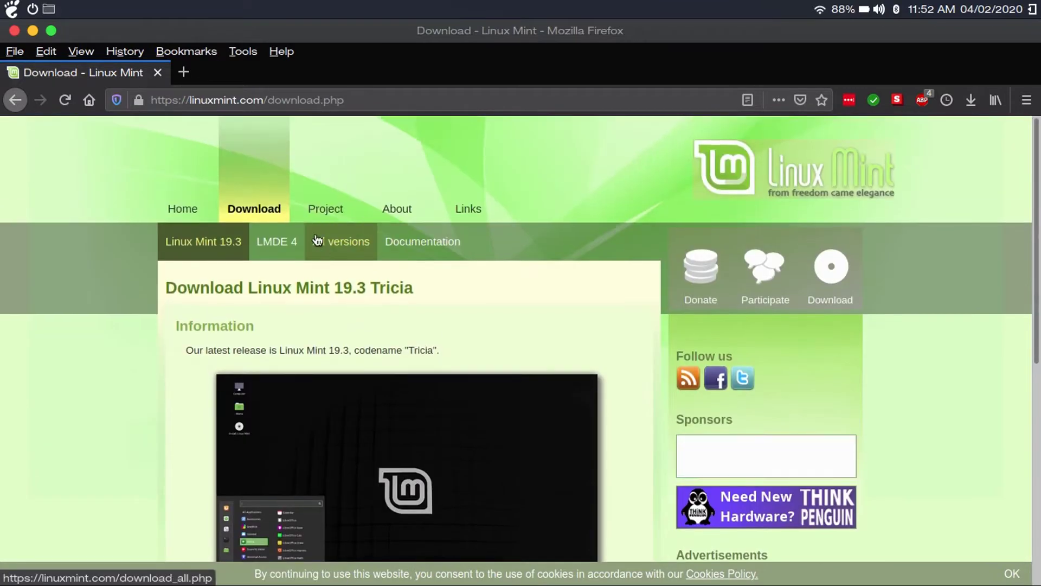
Step: Glance at the list of all releases, then return to the 19.3 page's download links
{"action": "left_click", "coordinate": [353, 252]}
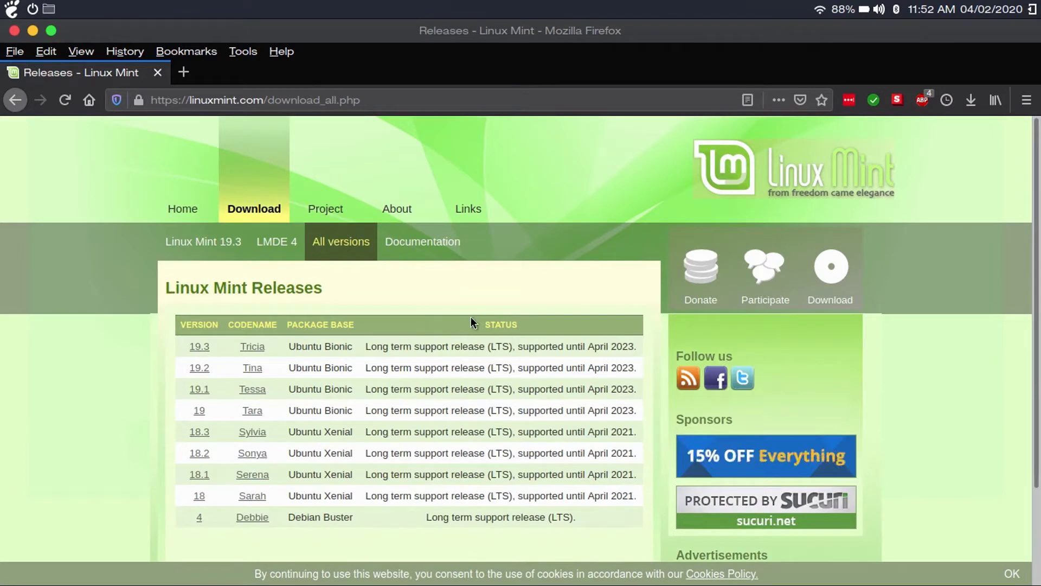
{"action": "left_click", "coordinate": [16, 100]}
{"action": "scroll", "coordinate": [359, 357], "scroll_direction": "down", "scroll_amount": 1}
{"action": "scroll", "coordinate": [359, 357], "scroll_direction": "down", "scroll_amount": 5}
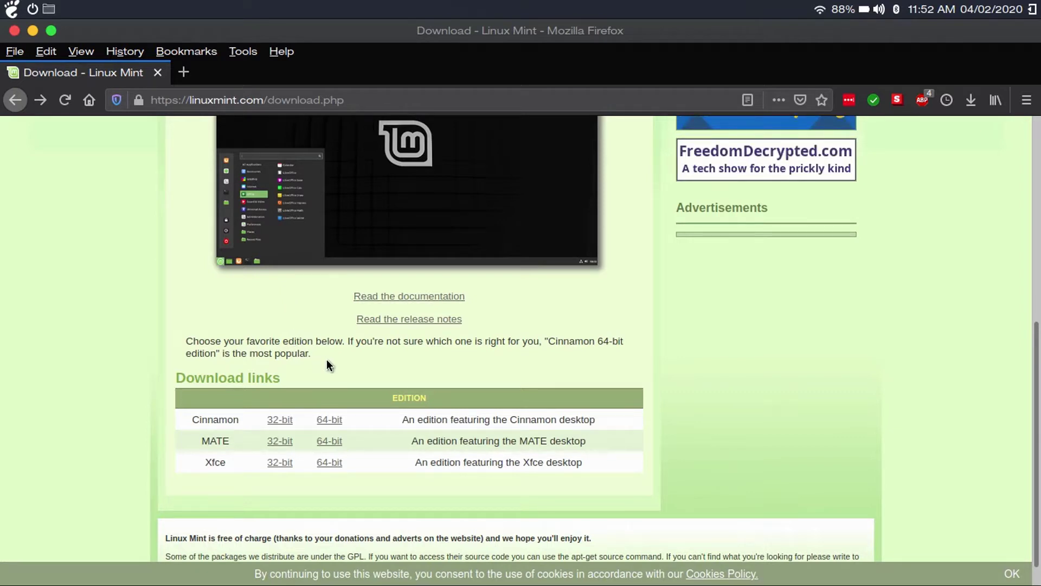
Step: Save the Linux Mint 19.3 Cinnamon 64-bit ISO from the EvoWise CDN mirror
{"action": "left_click", "coordinate": [331, 421]}
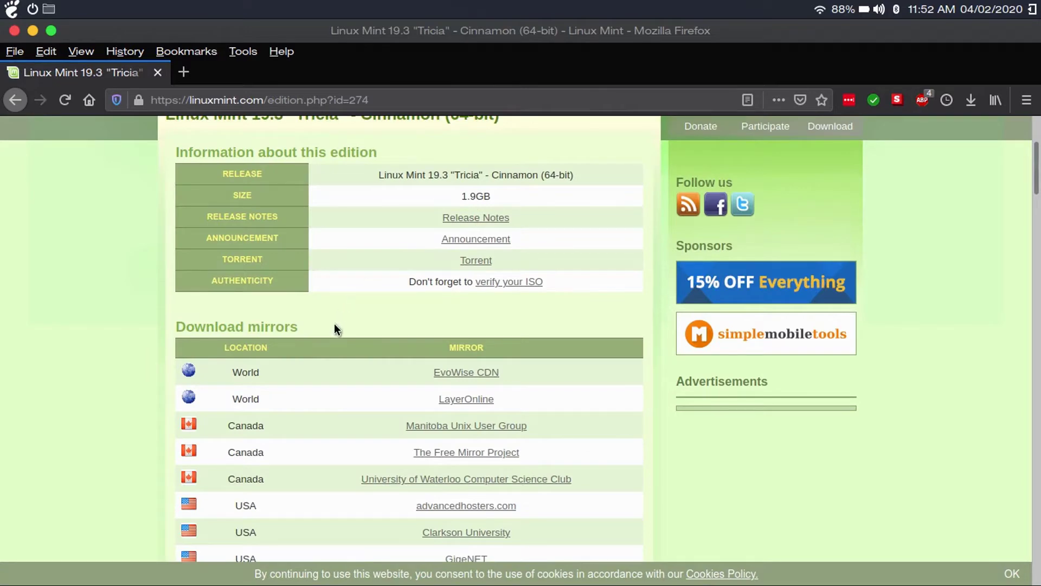
{"action": "scroll", "coordinate": [409, 328], "scroll_direction": "down", "scroll_amount": 8}
{"action": "scroll", "coordinate": [409, 328], "scroll_direction": "up", "scroll_amount": 11}
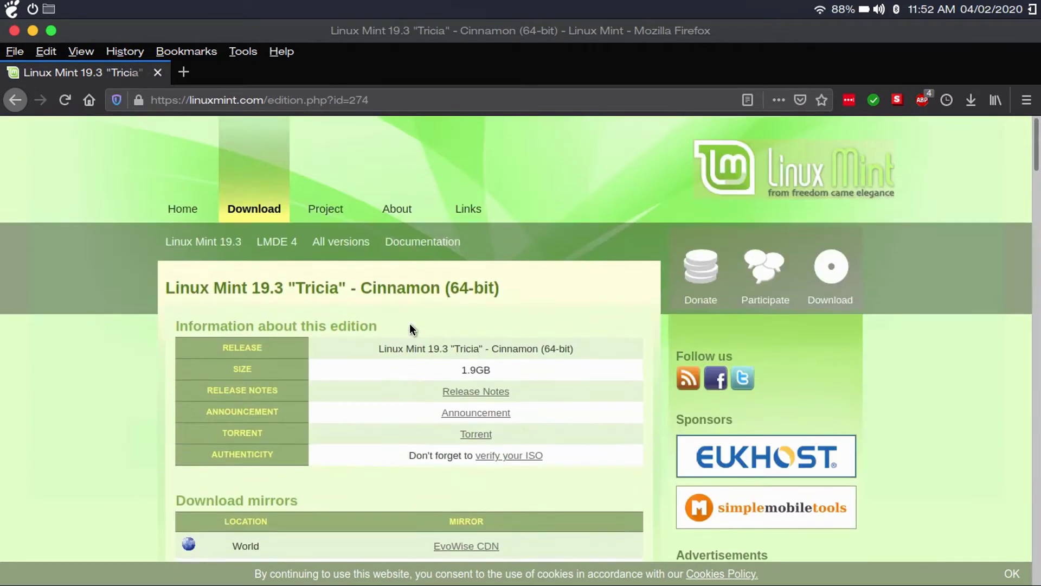
{"action": "scroll", "coordinate": [411, 325], "scroll_direction": "down", "scroll_amount": 3}
{"action": "left_click", "coordinate": [473, 374]}
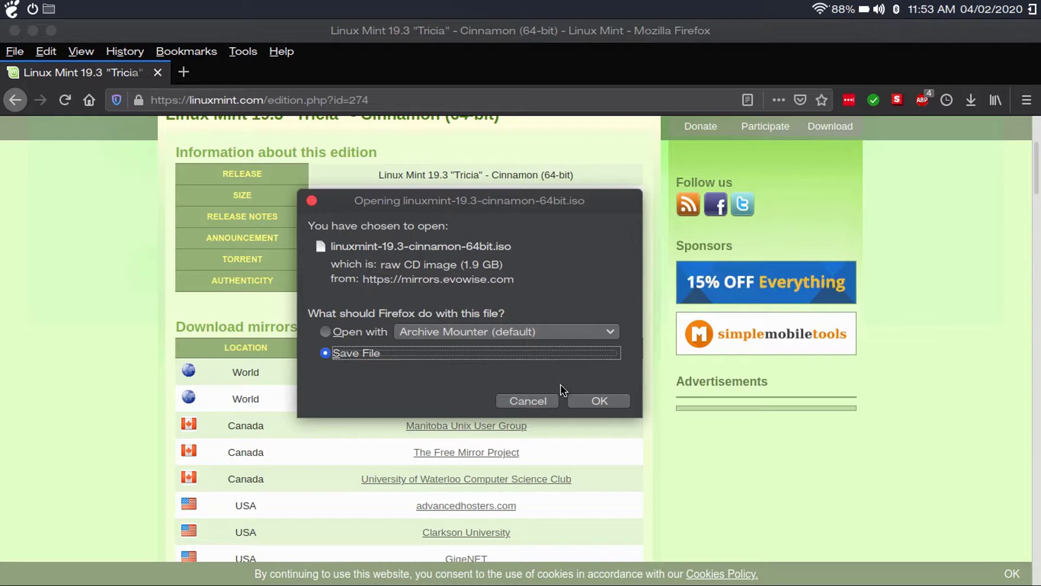
{"action": "left_click", "coordinate": [599, 401]}
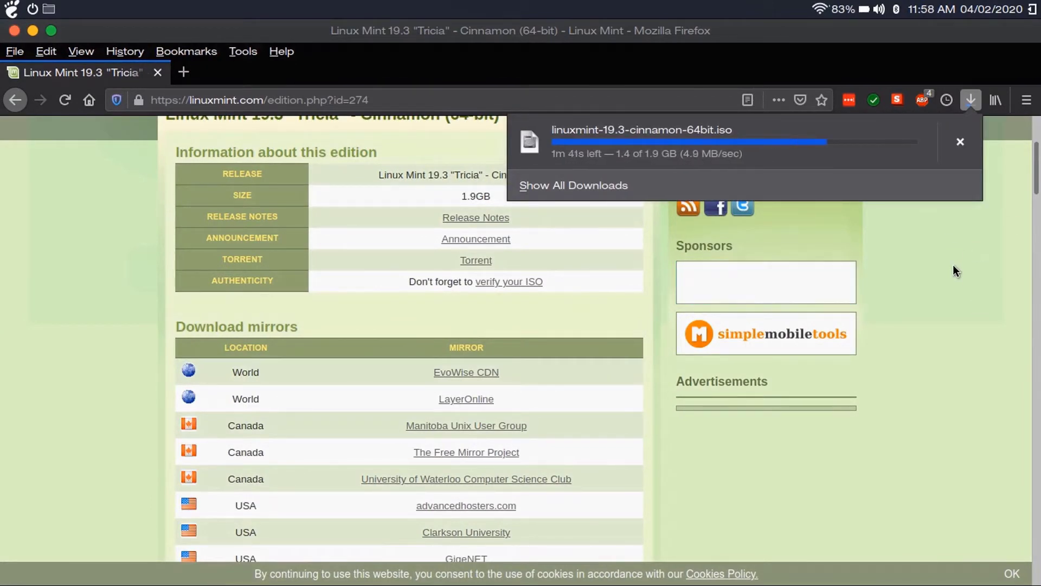
Step: Dismiss the download panel, close Firefox and open the vmware folder
{"action": "left_click", "coordinate": [997, 263]}
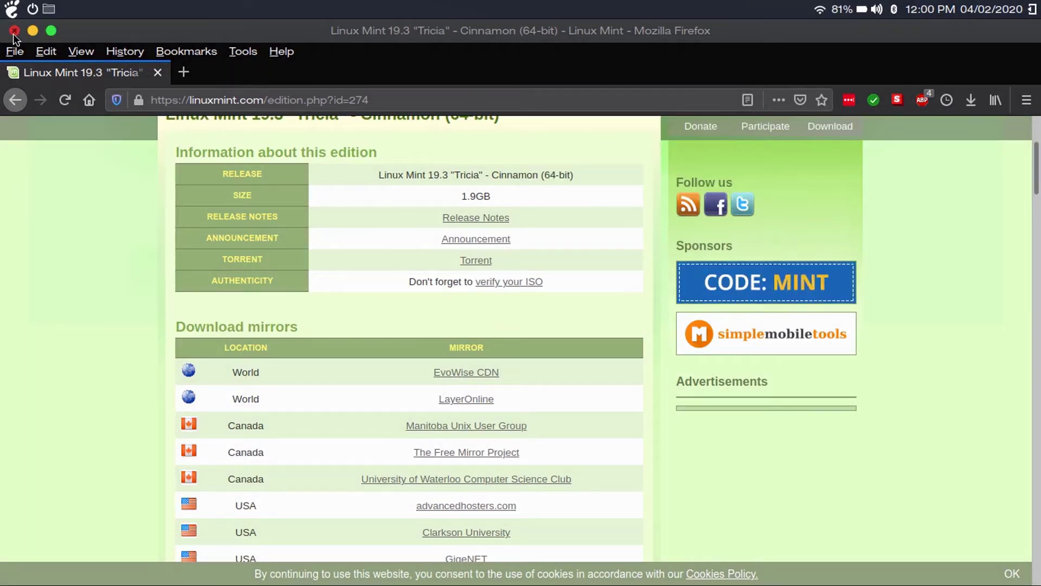
{"action": "left_click", "coordinate": [14, 30]}
{"action": "left_click", "coordinate": [50, 9]}
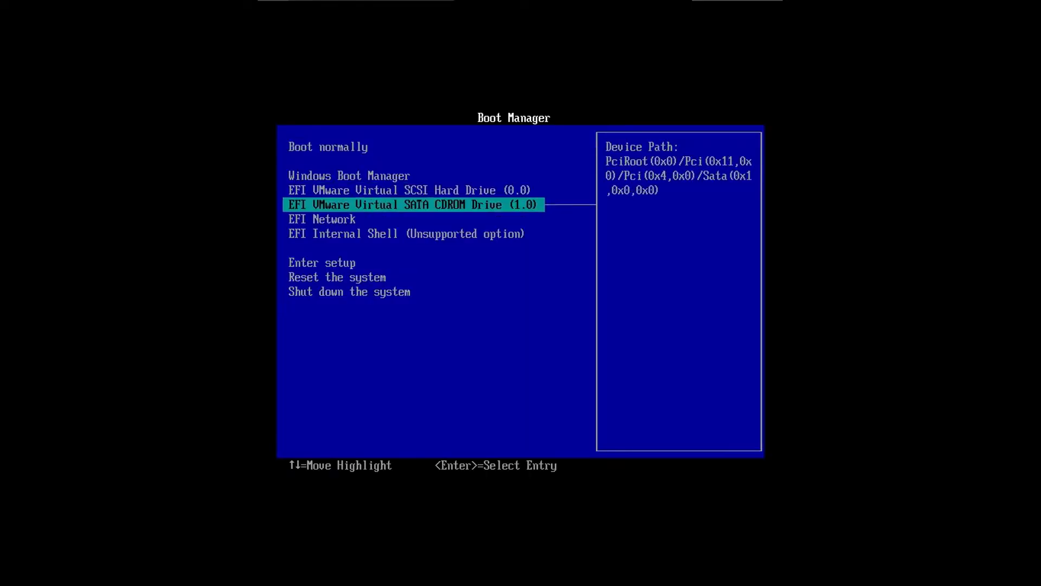
Step: Boot the VM from its virtual SATA CD drive and pick a Start Linux Mint entry
{"action": "key", "text": "Return"}
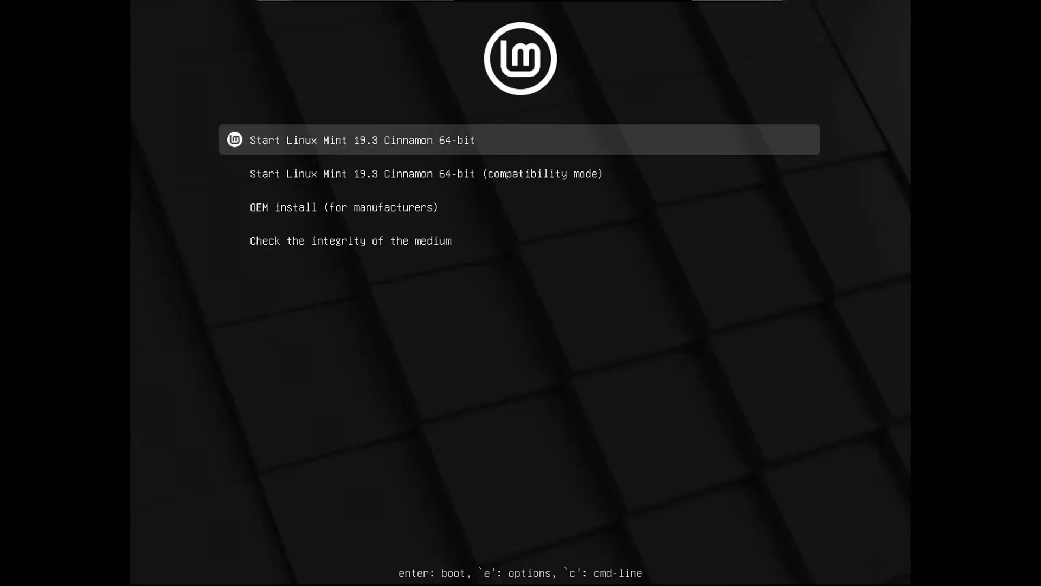
{"action": "key", "text": "Down"}
{"action": "key", "text": "Down"}
{"action": "key", "text": "Down"}
{"action": "key", "text": "Up"}
{"action": "key", "text": "Up"}
{"action": "key", "text": "Up"}
{"action": "key", "text": "Down"}
{"action": "key", "text": "Down"}
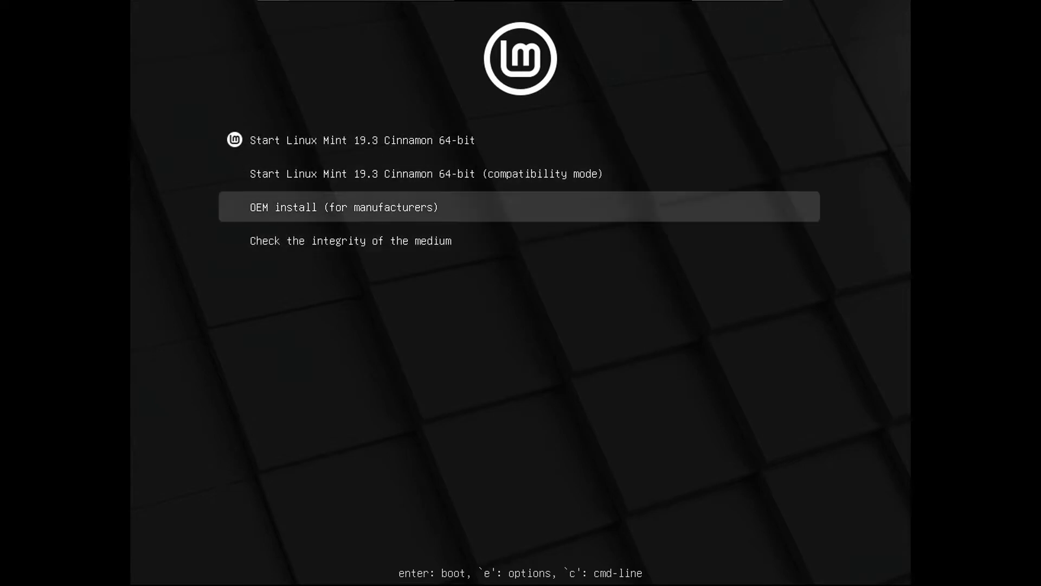
{"action": "key", "text": "Down"}
{"action": "key", "text": "Up"}
{"action": "key", "text": "Up"}
{"action": "key", "text": "Up"}
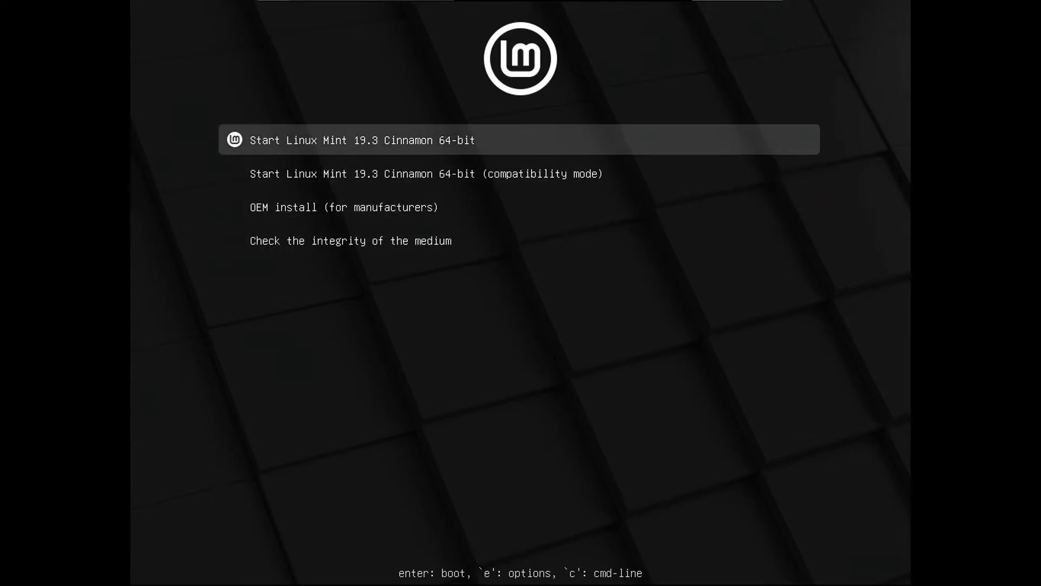
{"action": "key", "text": "Down"}
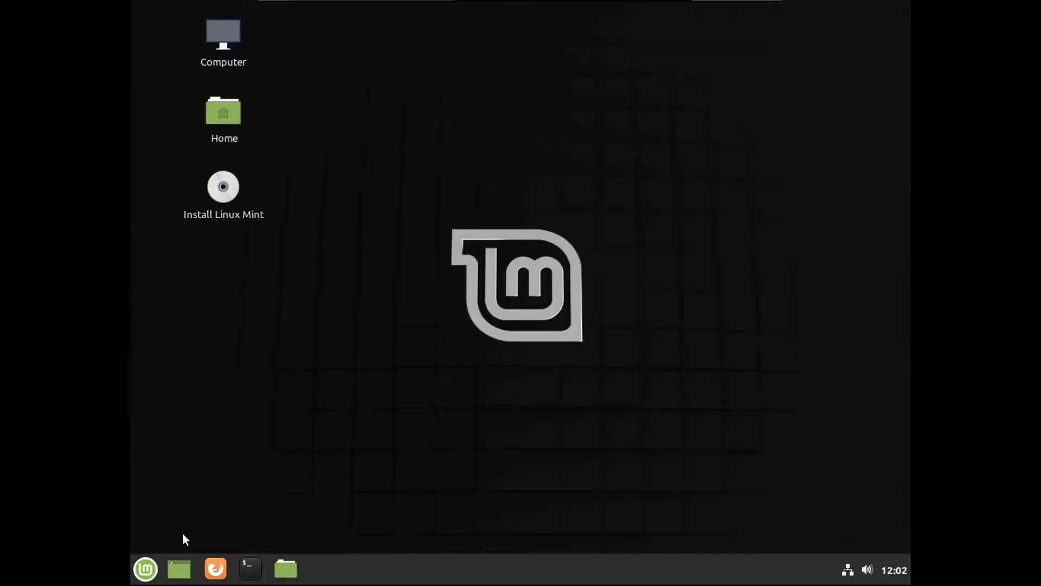
Step: Browse the Menu's All Applications list, then launch Install Linux Mint from the desktop icon
{"action": "left_click", "coordinate": [148, 569]}
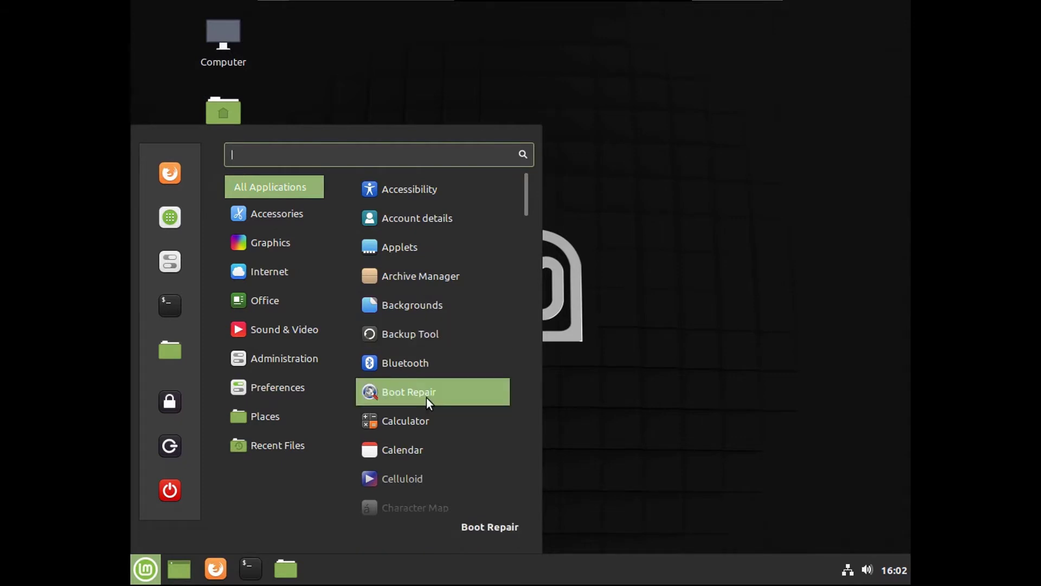
{"action": "scroll", "coordinate": [426, 398], "scroll_direction": "down", "scroll_amount": 3}
{"action": "scroll", "coordinate": [427, 391], "scroll_direction": "up", "scroll_amount": 2}
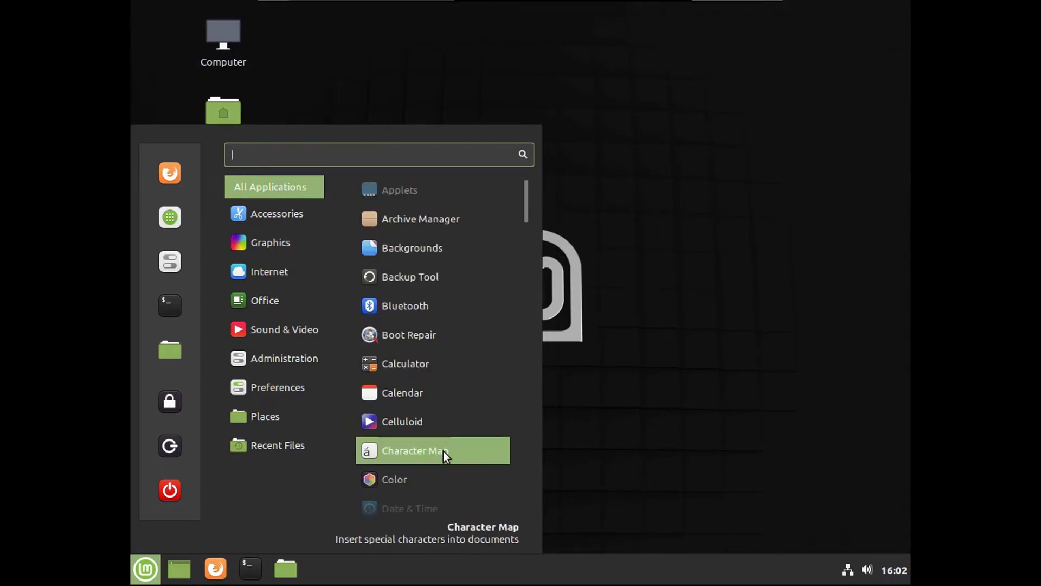
{"action": "scroll", "coordinate": [427, 341], "scroll_direction": "down", "scroll_amount": 5}
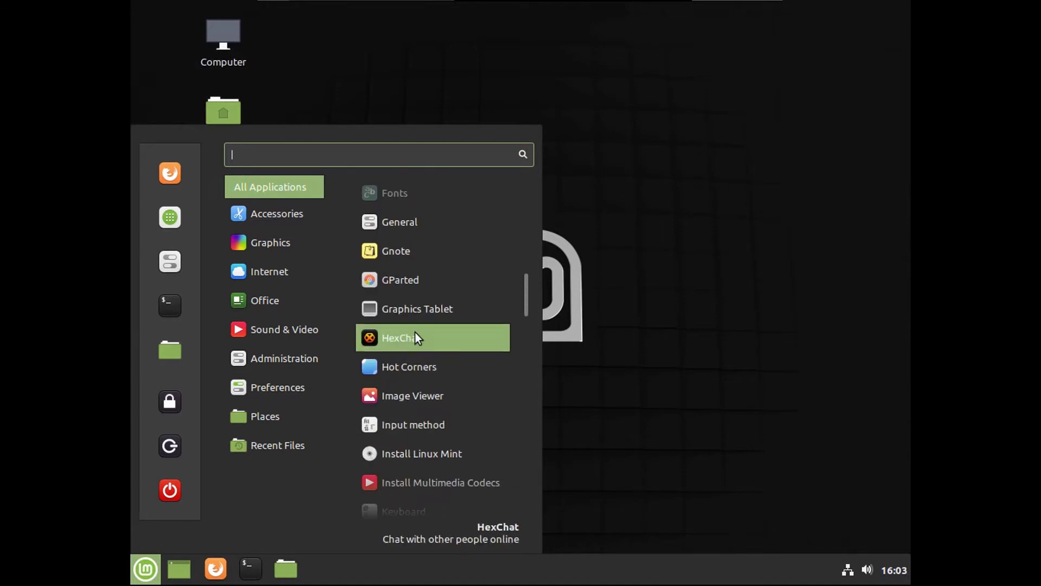
{"action": "scroll", "coordinate": [415, 349], "scroll_direction": "down", "scroll_amount": 2}
{"action": "scroll", "coordinate": [455, 411], "scroll_direction": "down", "scroll_amount": 4}
{"action": "left_click", "coordinate": [216, 192]}
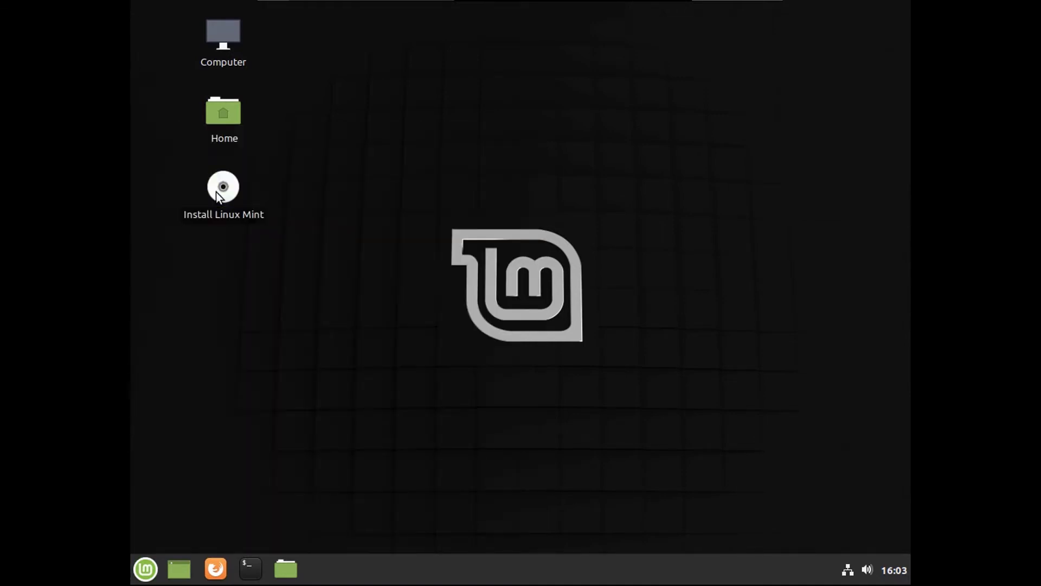
{"action": "double_click", "coordinate": [216, 192]}
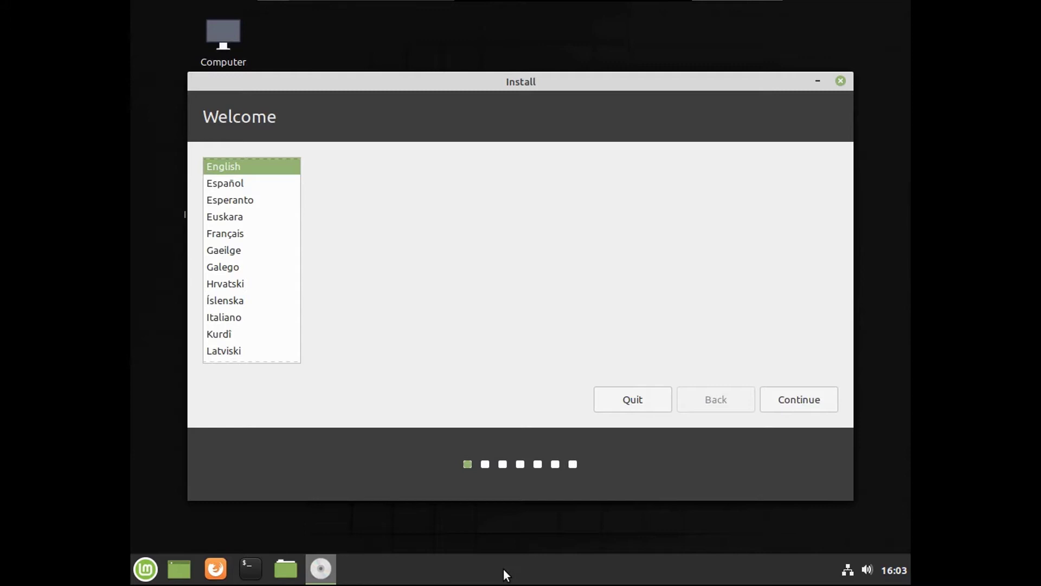
Step: Keep English and the US keyboard layout, and include third-party graphics, Wi-Fi and media software
{"action": "left_click", "coordinate": [799, 399]}
{"action": "type", "text": "Drew "}
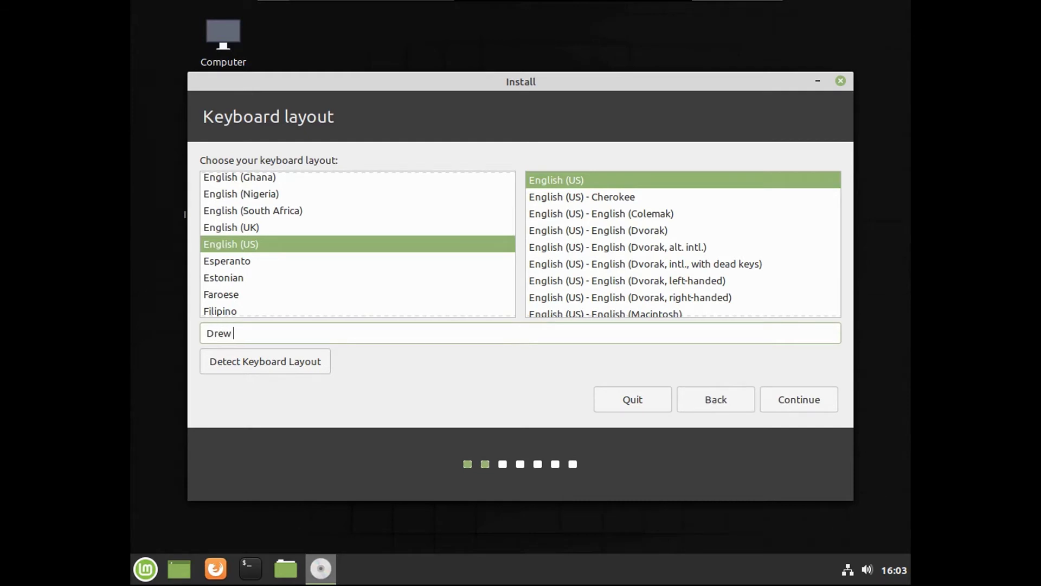
{"action": "type", "text": "Howden Tech"}
{"action": "left_click", "coordinate": [802, 408]}
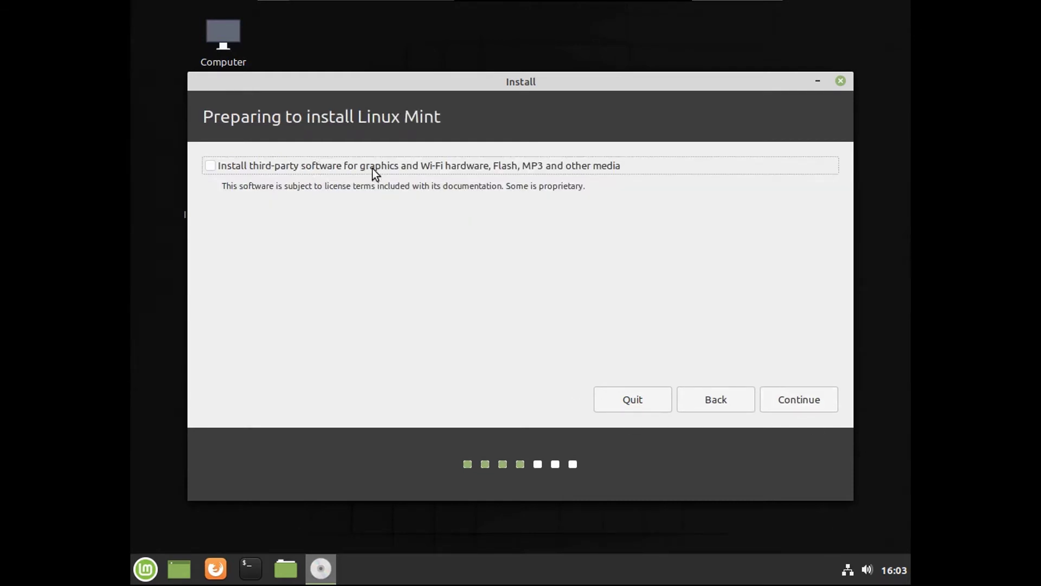
{"action": "left_click", "coordinate": [305, 164]}
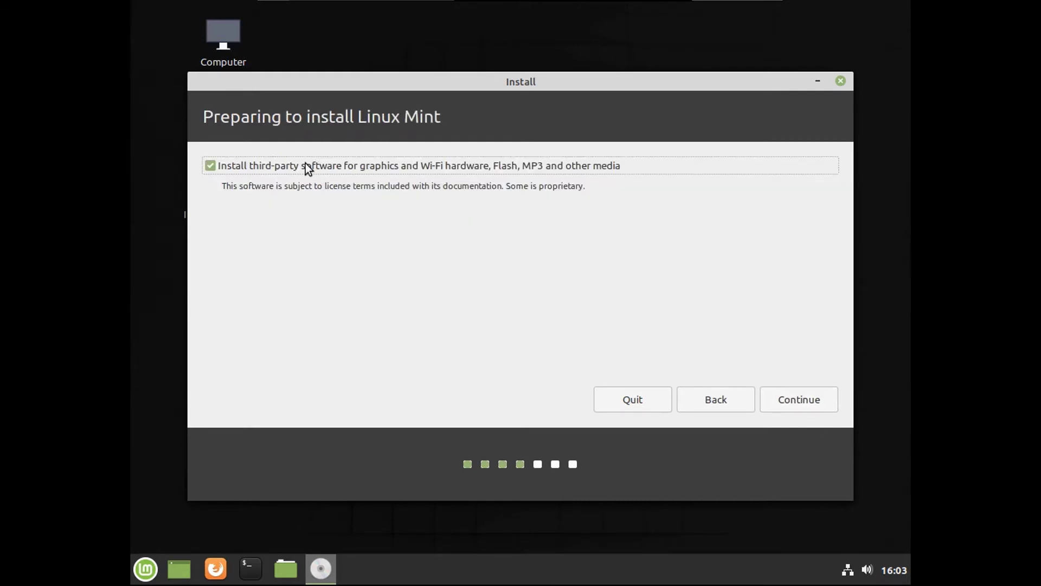
{"action": "left_click", "coordinate": [785, 400]}
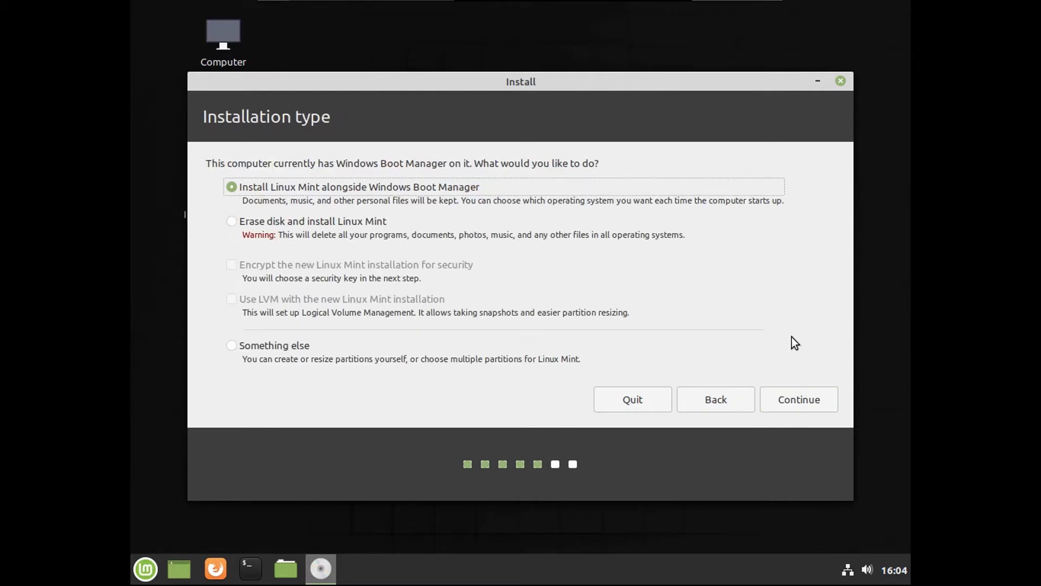
Step: Install alongside Windows Boot Manager and approve writing the partition changes to disk
{"action": "left_click", "coordinate": [794, 400]}
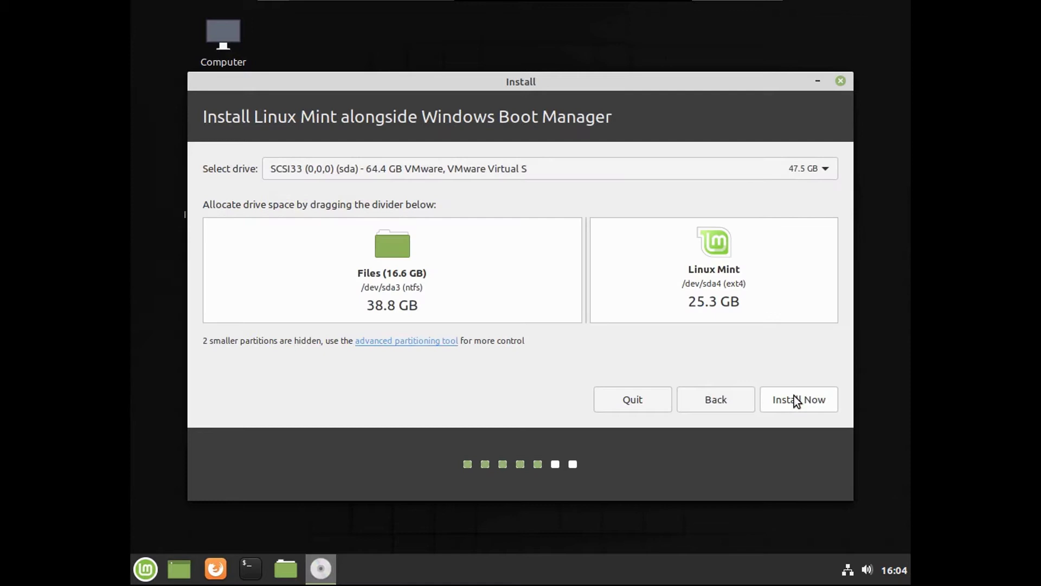
{"action": "left_click", "coordinate": [794, 399]}
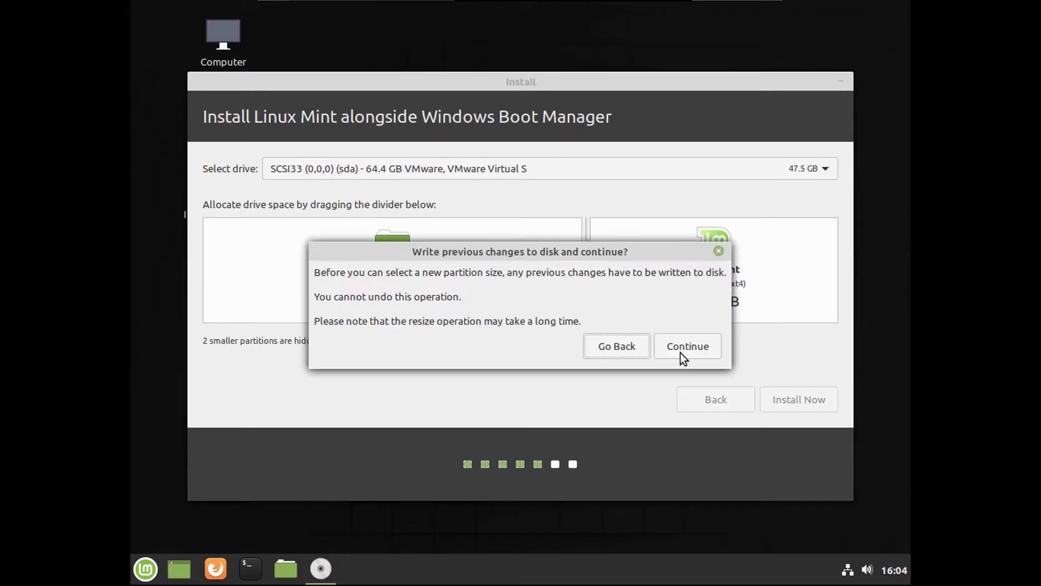
{"action": "left_click", "coordinate": [679, 348]}
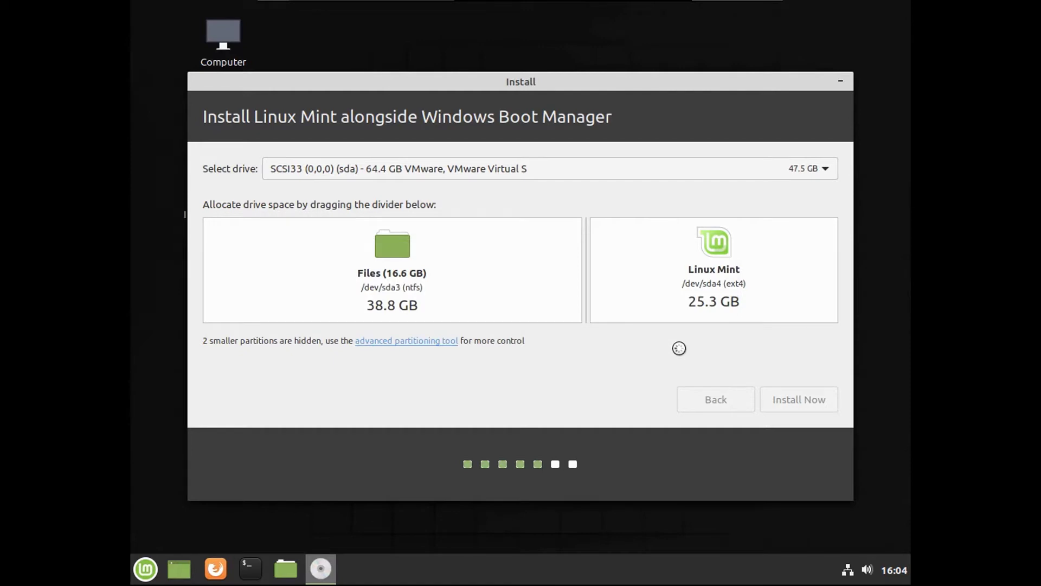
{"action": "left_click", "coordinate": [862, 380]}
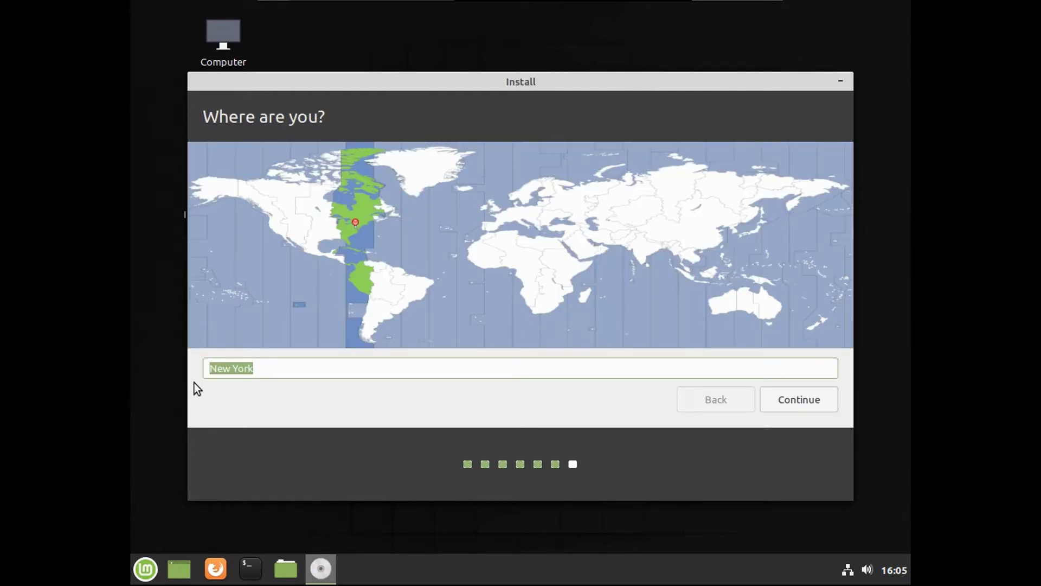
Step: Choose Toronto as the time zone
{"action": "type", "text": "Toro"}
{"action": "key", "text": "Down"}
{"action": "key", "text": "Down"}
{"action": "key", "text": "Down"}
{"action": "key", "text": "Return"}
{"action": "key", "text": "Return"}
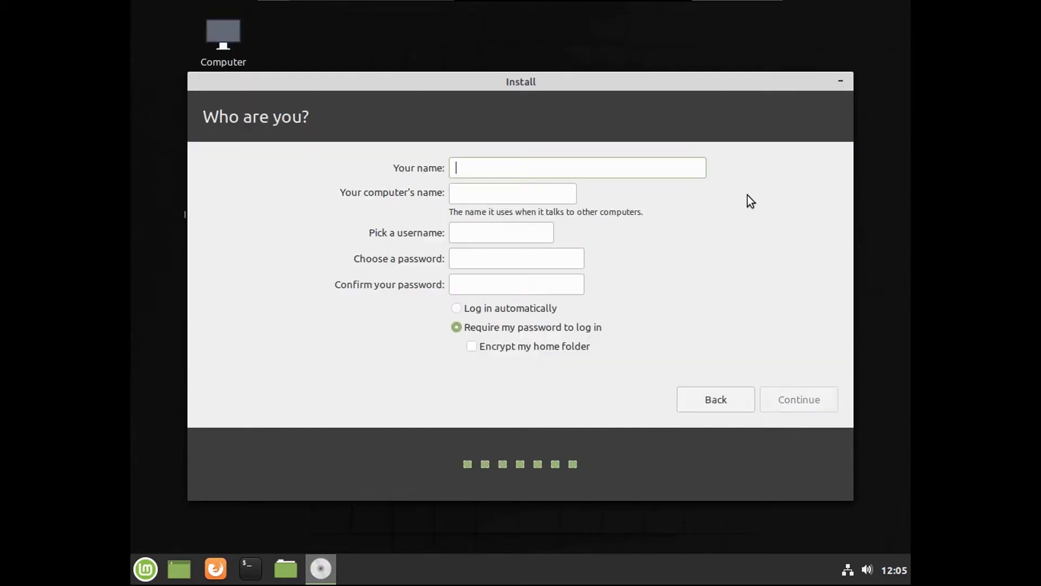
Step: Enter the user's full name and set the computer name to youtube
{"action": "type", "text": "Drew "}
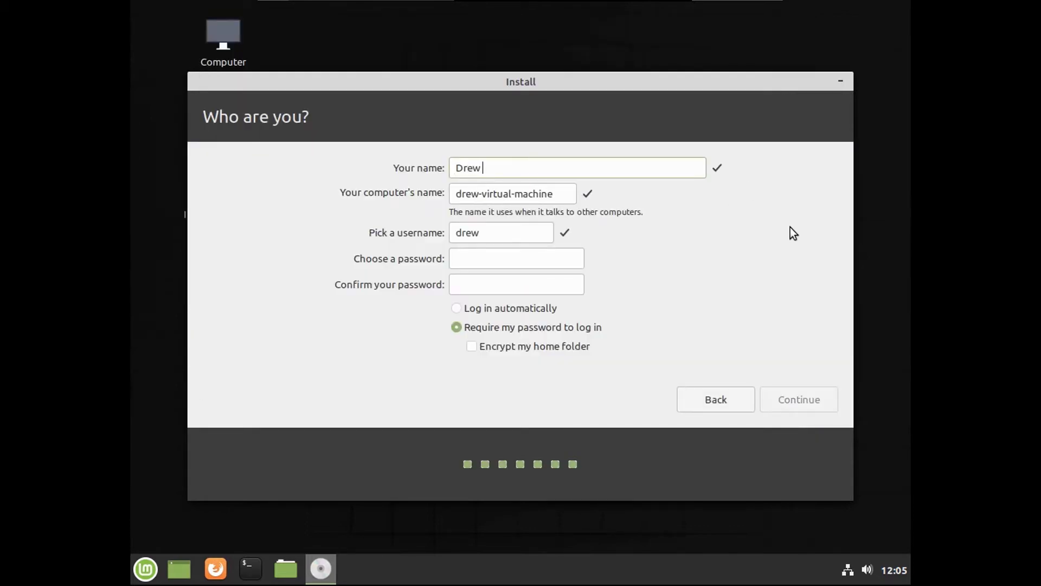
{"action": "type", "text": "Howden Tech"}
{"action": "key", "text": "Tab"}
{"action": "key", "text": "shift+Left"}
{"action": "key", "text": "shift+Left"}
{"action": "key", "text": "shift+Left"}
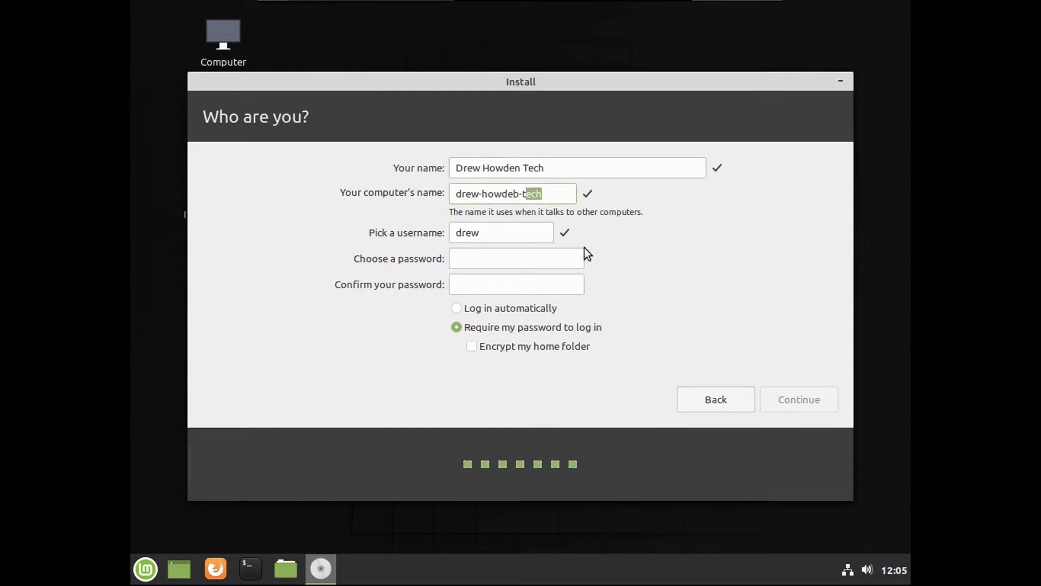
{"action": "key", "text": "ctrl+shift+Left"}
{"action": "key", "text": "ctrl+shift+Left"}
{"action": "key", "text": "ctrl+shift+Left"}
{"action": "type", "text": "youtube"}
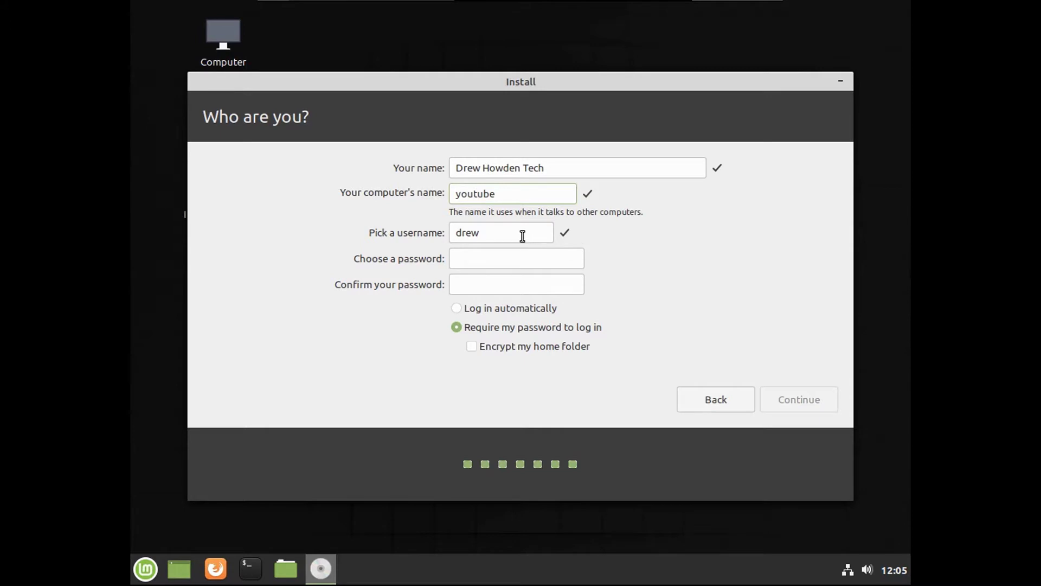
{"action": "key", "text": "Tab"}
{"action": "key", "text": "Tab"}
Step: Enter a strong password twice, encrypt the home folder and start the installation
{"action": "type", "text": "●●●●●●●●●●●●"}
{"action": "key", "text": "Tab"}
{"action": "type", "text": "●●●●●●●●●●●●"}
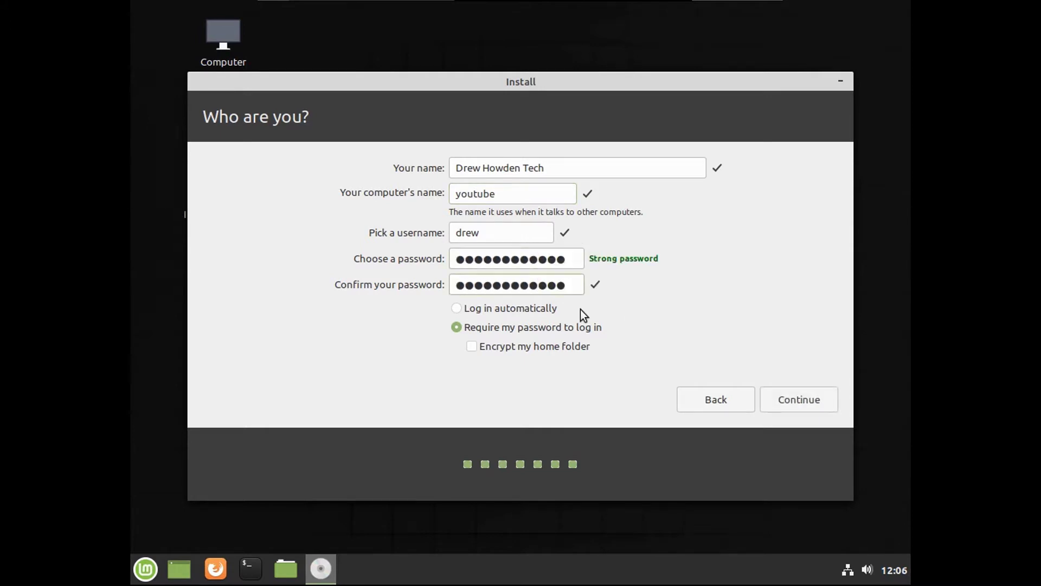
{"action": "left_click", "coordinate": [480, 346]}
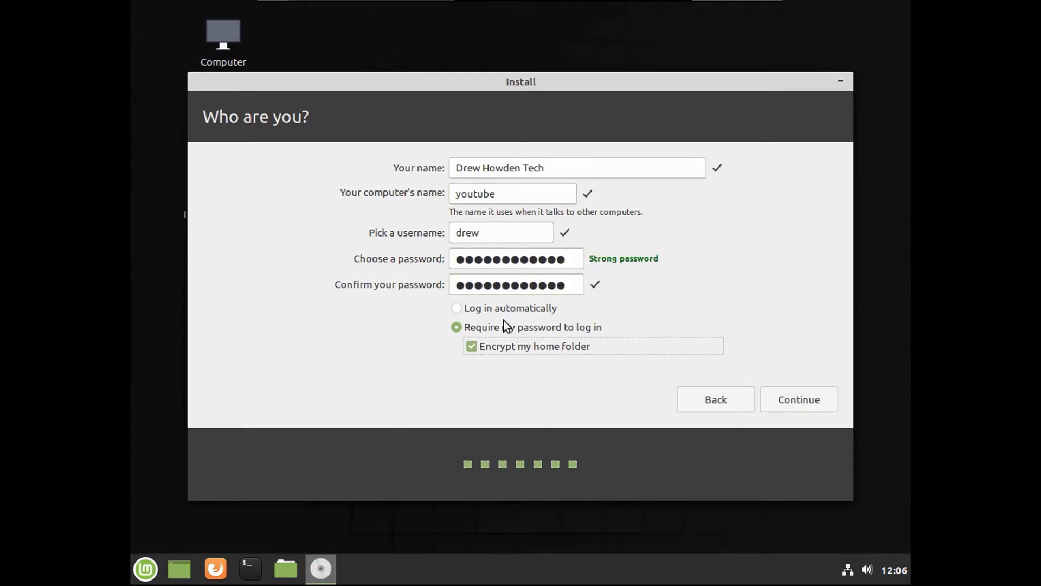
{"action": "left_click", "coordinate": [788, 399]}
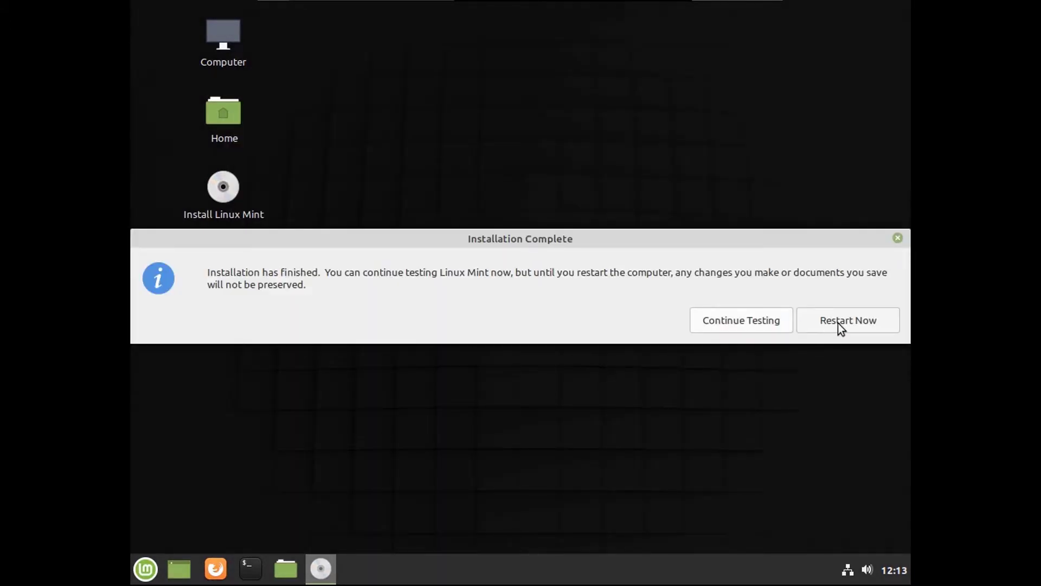
Step: Restart and boot the Linux Mint 19.3 Cinnamon entry from the GRUB menu
{"action": "left_click", "coordinate": [840, 322]}
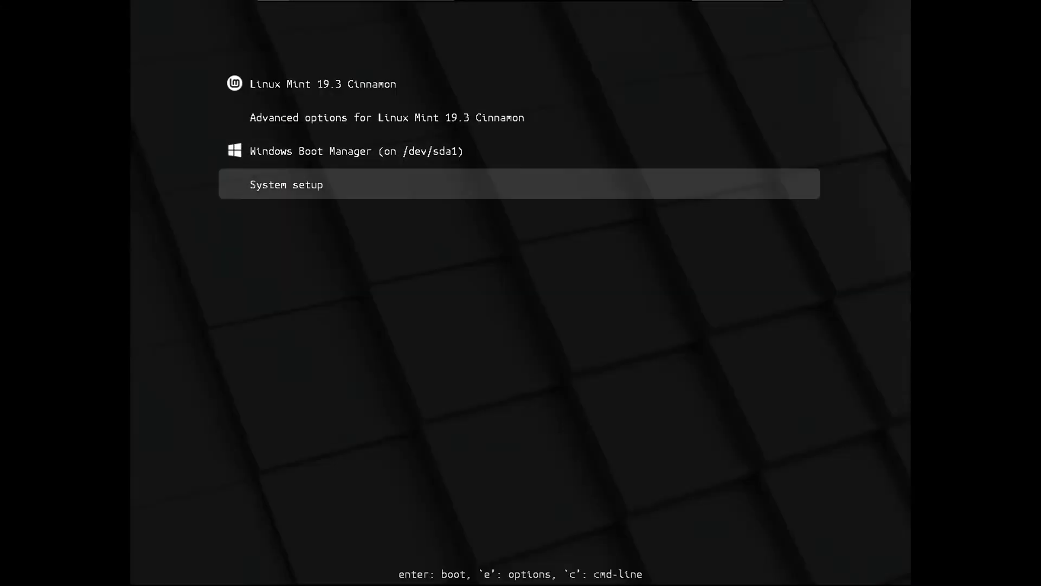
{"action": "key", "text": "Up"}
{"action": "key", "text": "Up"}
{"action": "key", "text": "Up"}
{"action": "key", "text": "Down"}
{"action": "key", "text": "Down"}
{"action": "key", "text": "Up"}
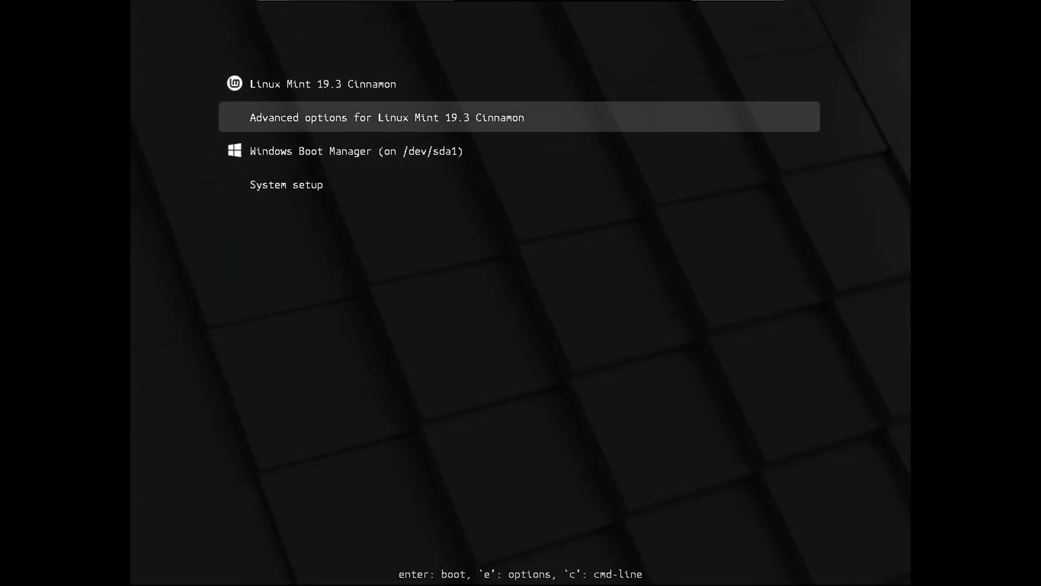
{"action": "key", "text": "Up"}
{"action": "key", "text": "Down"}
{"action": "key", "text": "Up"}
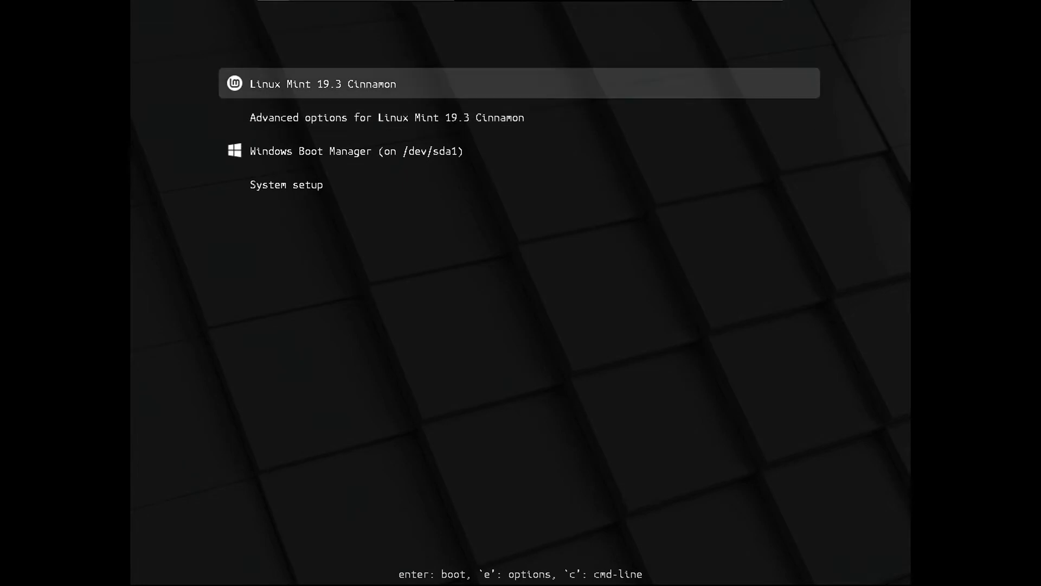
{"action": "key", "text": "Down"}
{"action": "key", "text": "Down"}
{"action": "key", "text": "Up"}
{"action": "key", "text": "Up"}
{"action": "key", "text": "Down"}
{"action": "key", "text": "Down"}
{"action": "key", "text": "Down"}
{"action": "key", "text": "Up"}
{"action": "key", "text": "Up"}
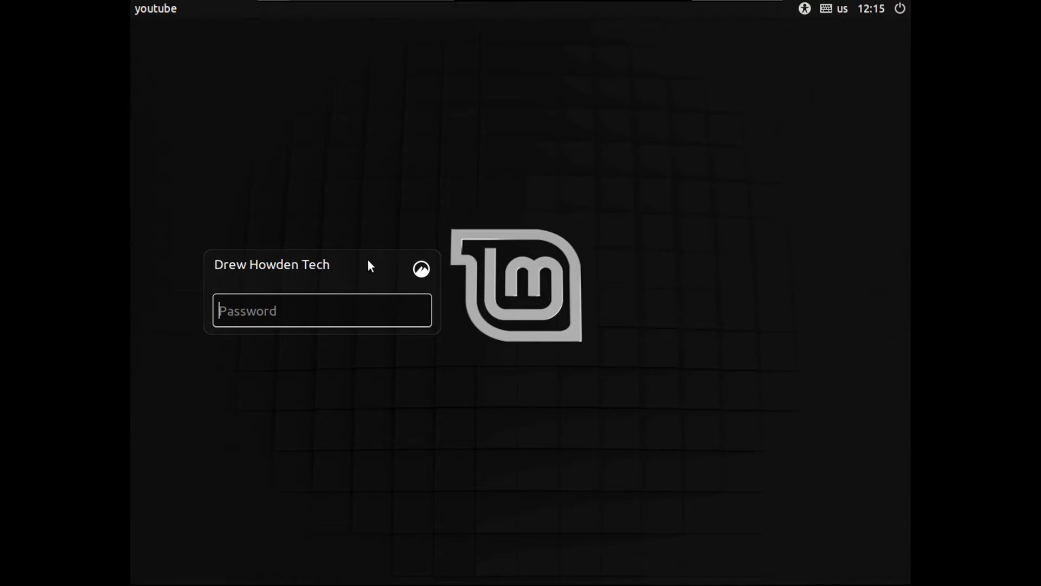
Step: Check the desktop session list, then log in with the account password
{"action": "left_click", "coordinate": [420, 268]}
{"action": "left_click", "coordinate": [181, 292]}
{"action": "left_click", "coordinate": [421, 268]}
{"action": "left_click", "coordinate": [185, 293]}
{"action": "type", "text": "•••••••••••••"}
{"action": "key", "text": "Return"}
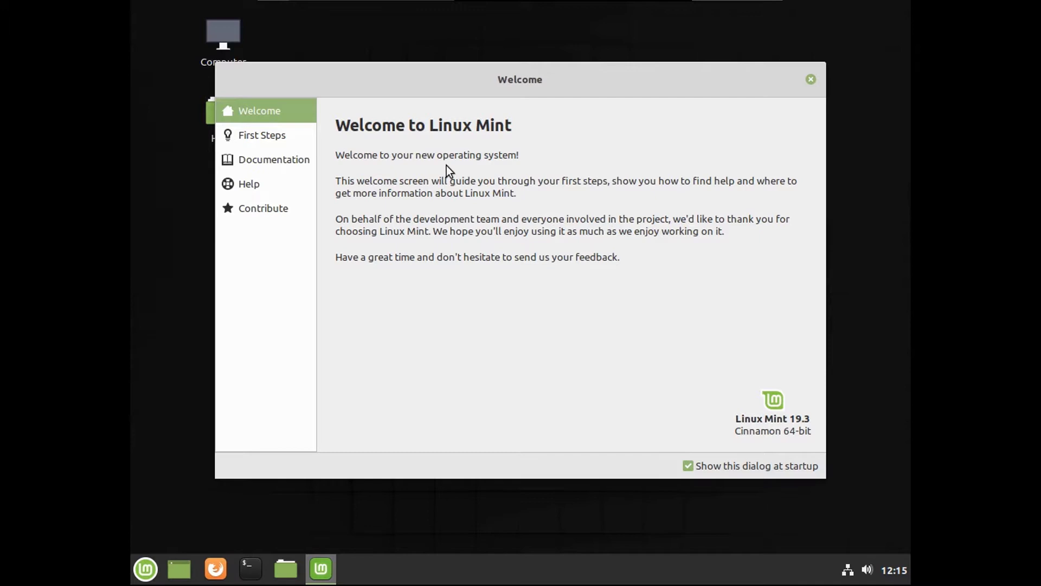
Step: Set the display resolution to 1360 x 768 (16:9), then show the Welcome screen's First Steps
{"action": "left_click", "coordinate": [147, 574]}
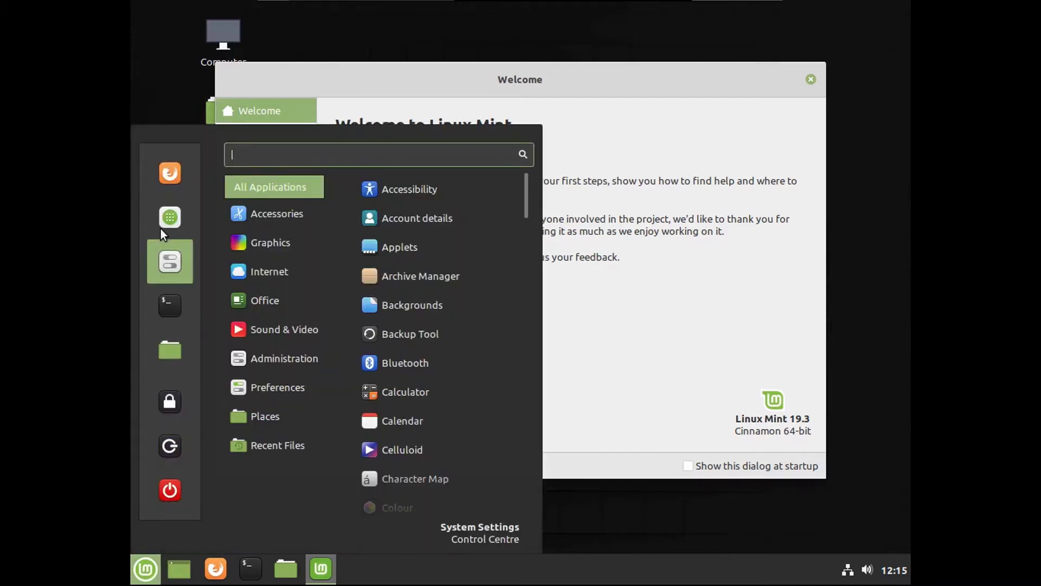
{"action": "left_click", "coordinate": [174, 261]}
{"action": "key", "text": "super"}
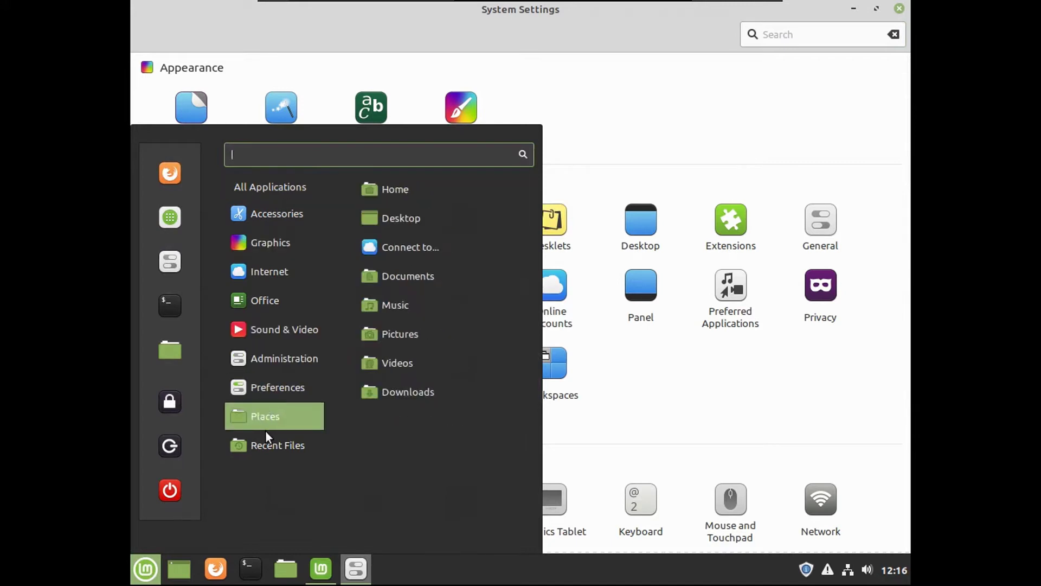
{"action": "left_click", "coordinate": [625, 123]}
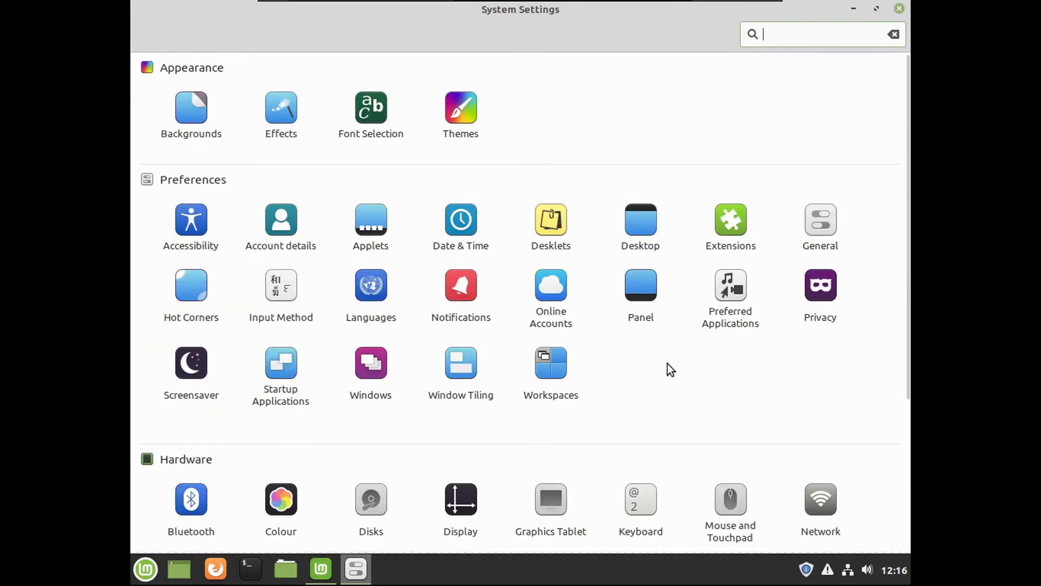
{"action": "scroll", "coordinate": [482, 435], "scroll_direction": "down", "scroll_amount": 2}
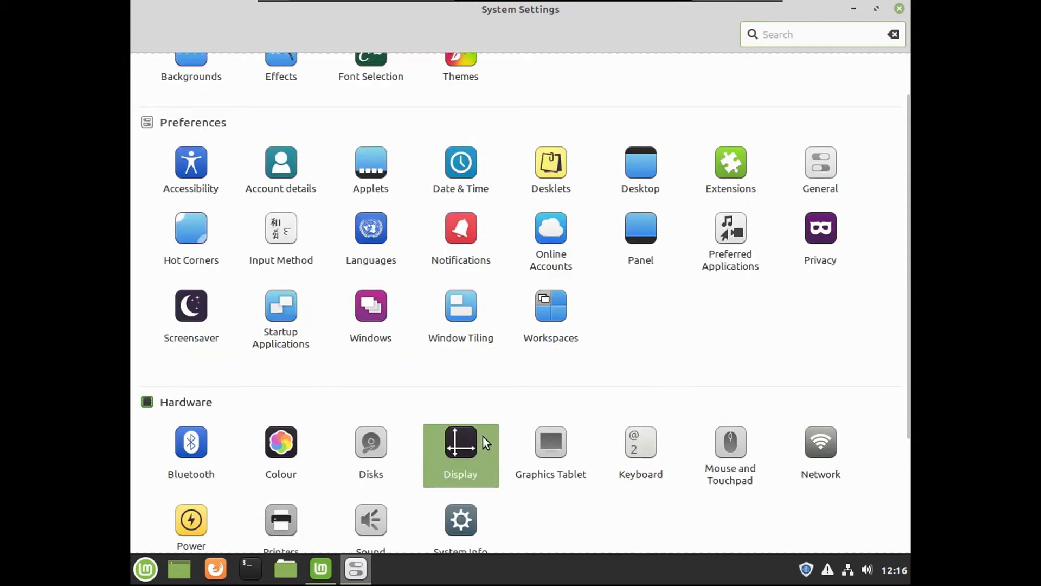
{"action": "left_click", "coordinate": [482, 437]}
{"action": "left_click", "coordinate": [452, 311]}
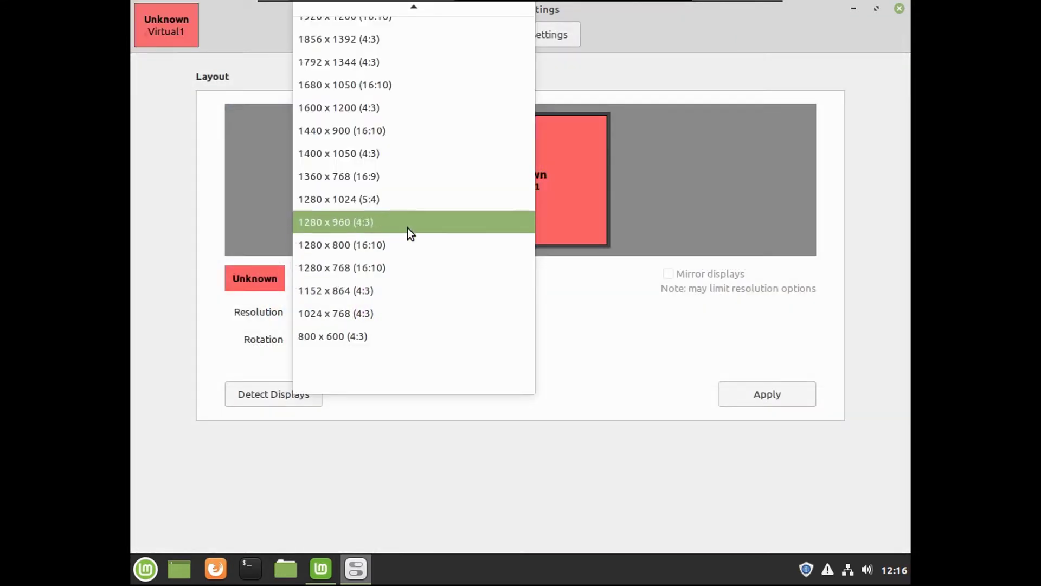
{"action": "left_click", "coordinate": [401, 175]}
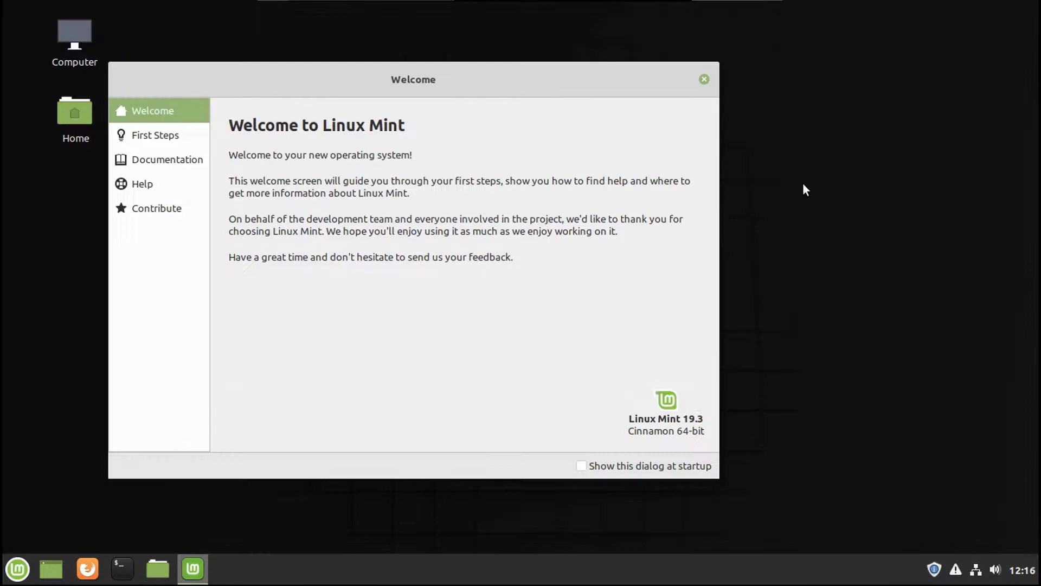
{"action": "left_click_drag", "start_coordinate": [581, 81], "coordinate": [698, 80]}
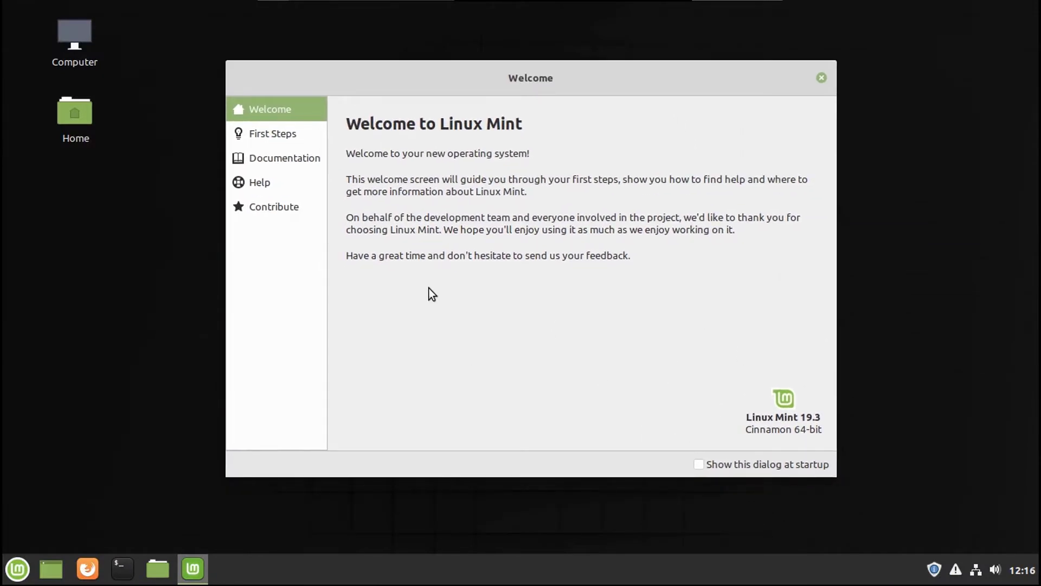
{"action": "key", "text": "Down"}
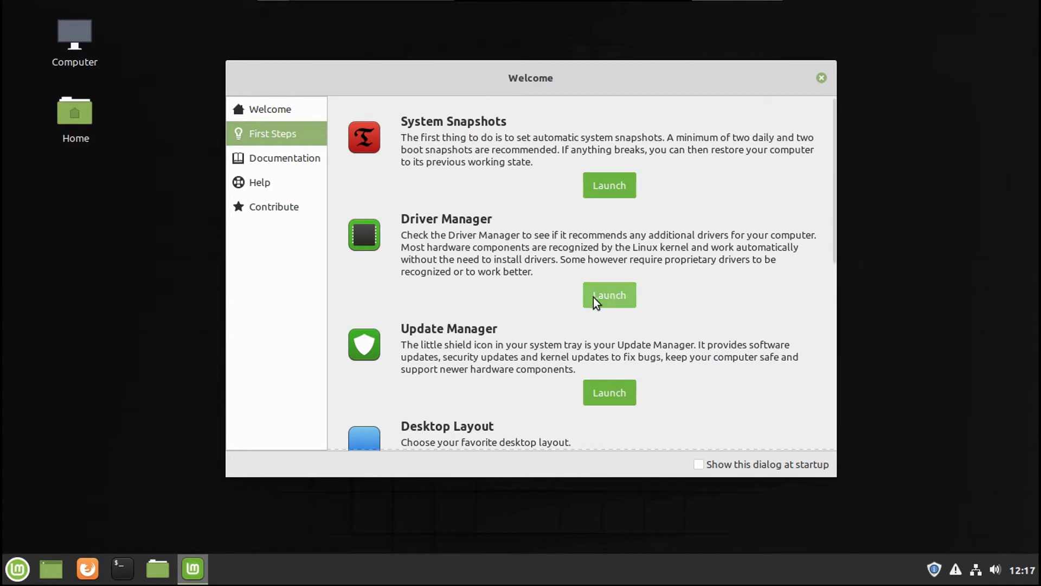
{"action": "left_click", "coordinate": [613, 298]}
{"action": "type", "text": "•••••"}
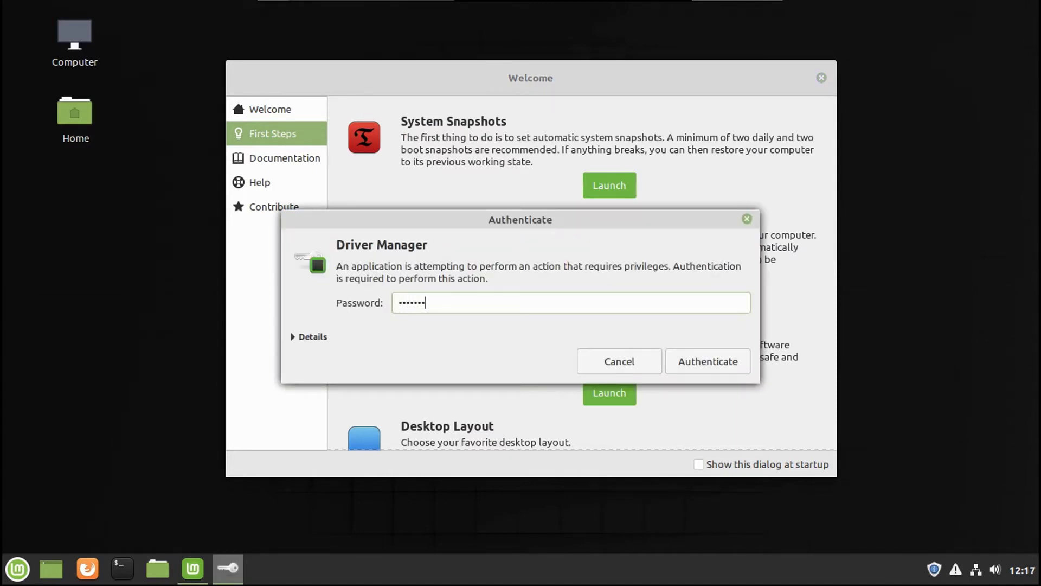
{"action": "key", "text": "Return"}
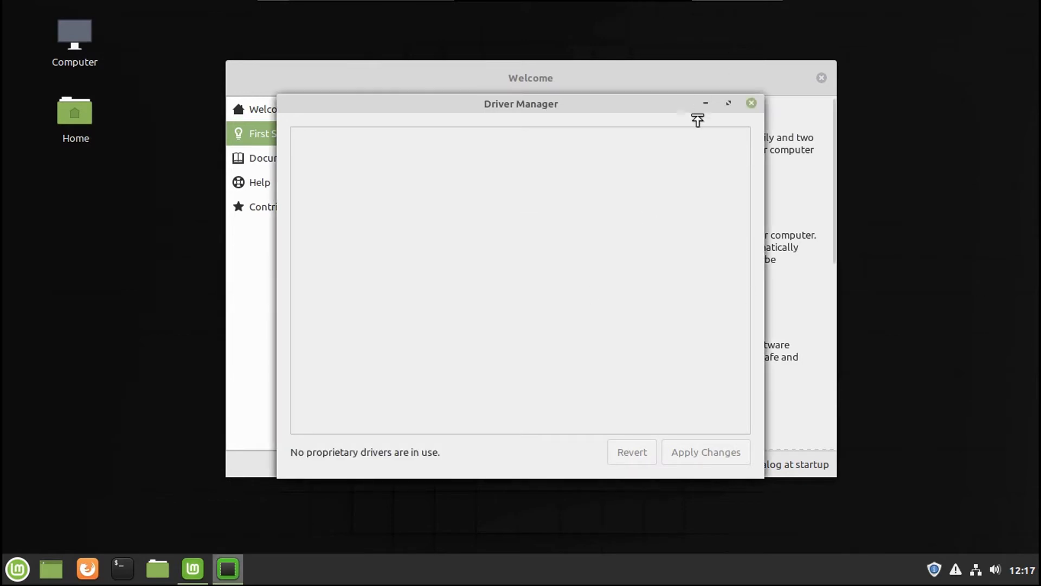
{"action": "left_click", "coordinate": [752, 104]}
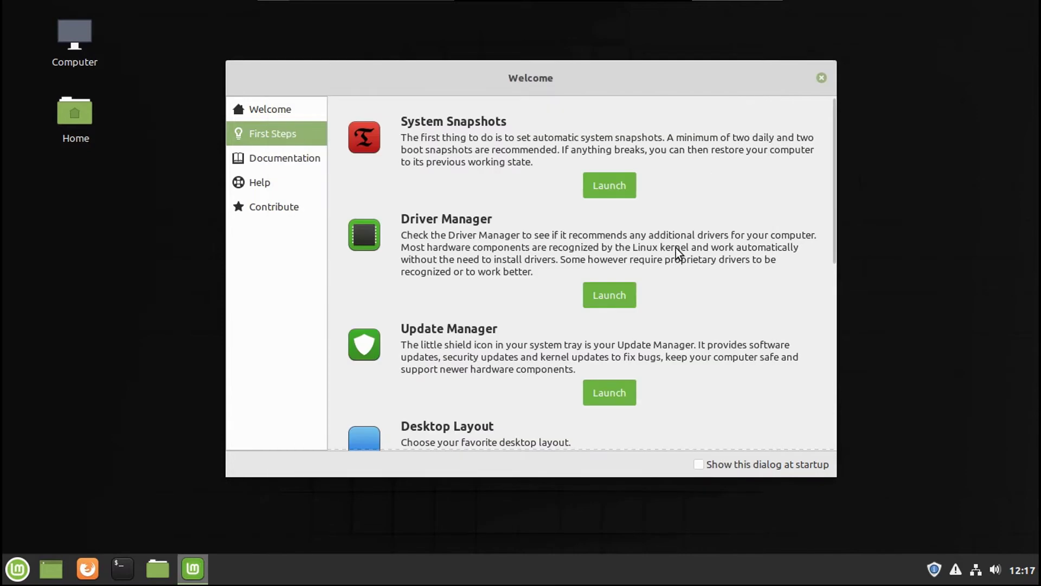
Step: Launch Update Manager and dismiss its introduction
{"action": "scroll", "coordinate": [676, 249], "scroll_direction": "down", "scroll_amount": 2}
{"action": "left_click", "coordinate": [607, 350]}
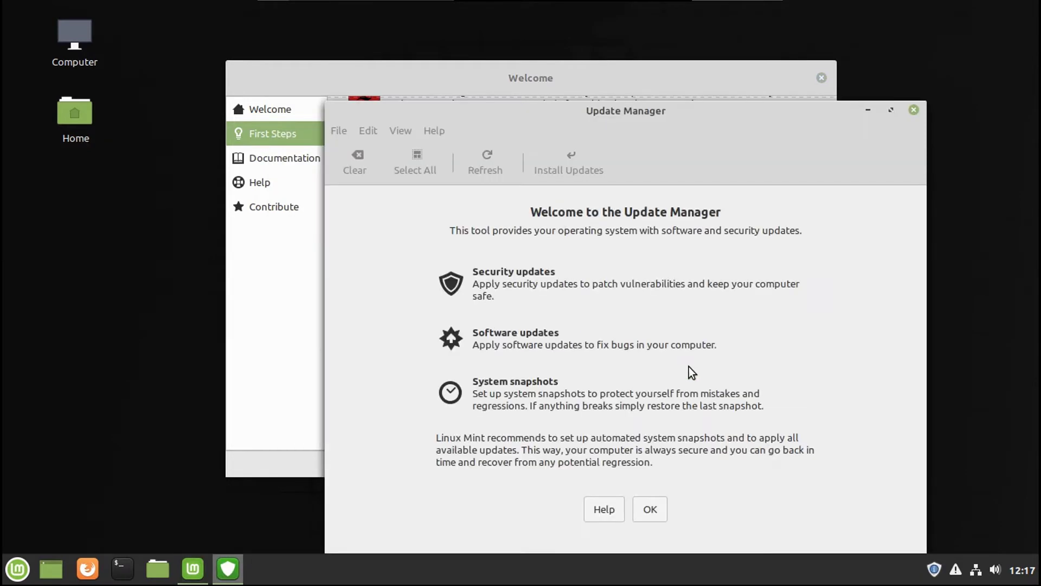
{"action": "left_click_drag", "start_coordinate": [667, 114], "coordinate": [569, 57]}
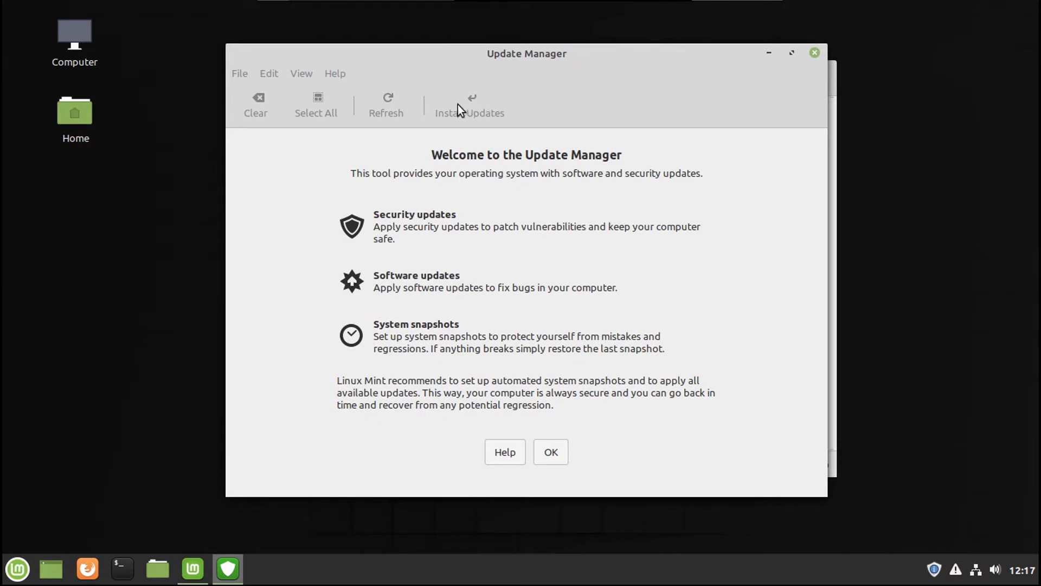
{"action": "left_click", "coordinate": [551, 450]}
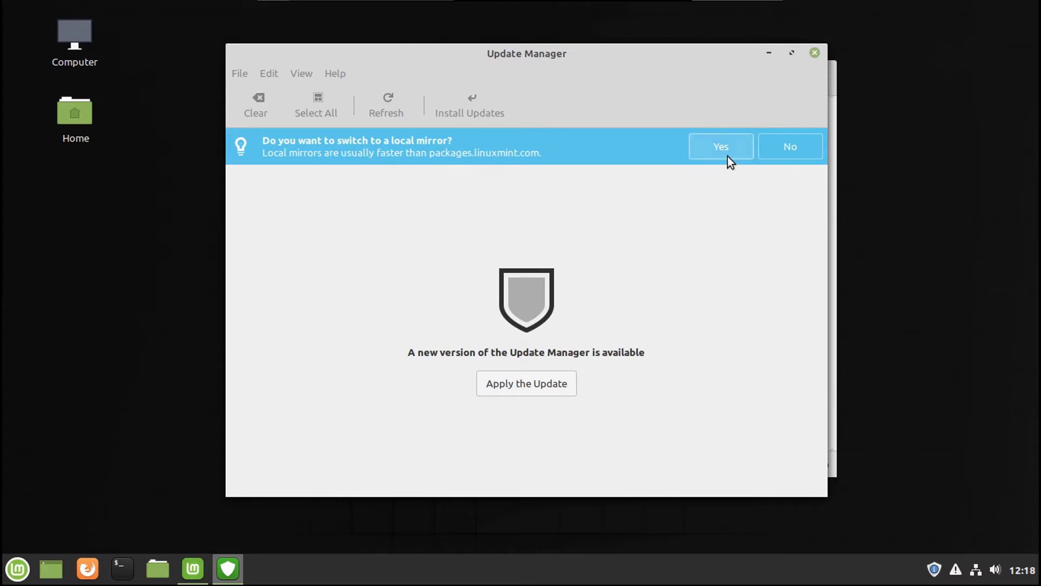
Step: Switch the main software source to the local EvoWise CDN mirror, entering the admin password
{"action": "left_click", "coordinate": [724, 152]}
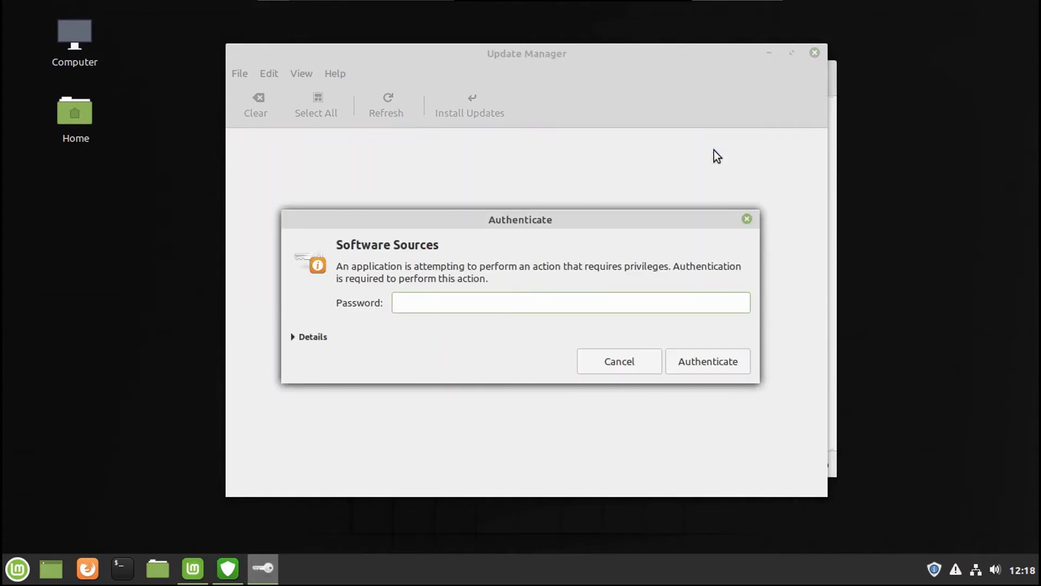
{"action": "type", "text": "**********"}
{"action": "key", "text": "Return"}
{"action": "left_click", "coordinate": [574, 153]}
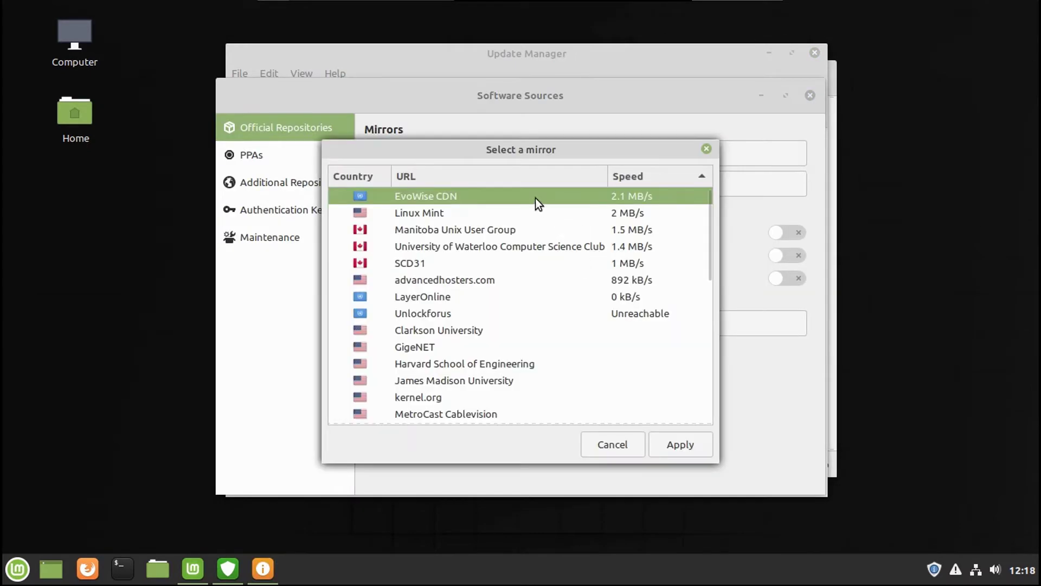
{"action": "left_click", "coordinate": [684, 447]}
Step: Review the other Software Sources pages, update the package cache and close Software Sources
{"action": "left_click", "coordinate": [283, 206]}
{"action": "left_click", "coordinate": [284, 225]}
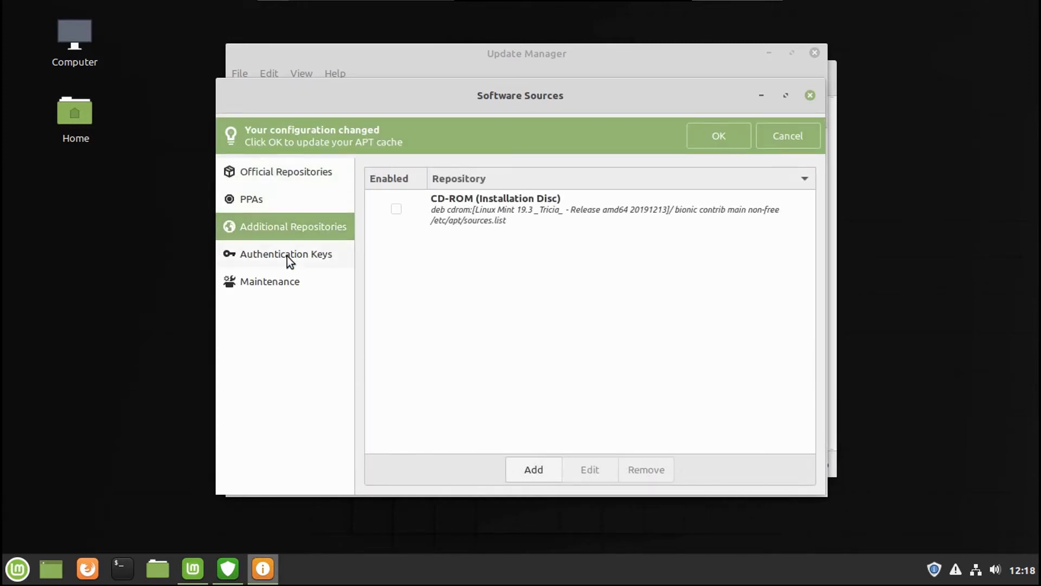
{"action": "left_click", "coordinate": [287, 255]}
{"action": "left_click", "coordinate": [282, 283]}
{"action": "left_click", "coordinate": [280, 170]}
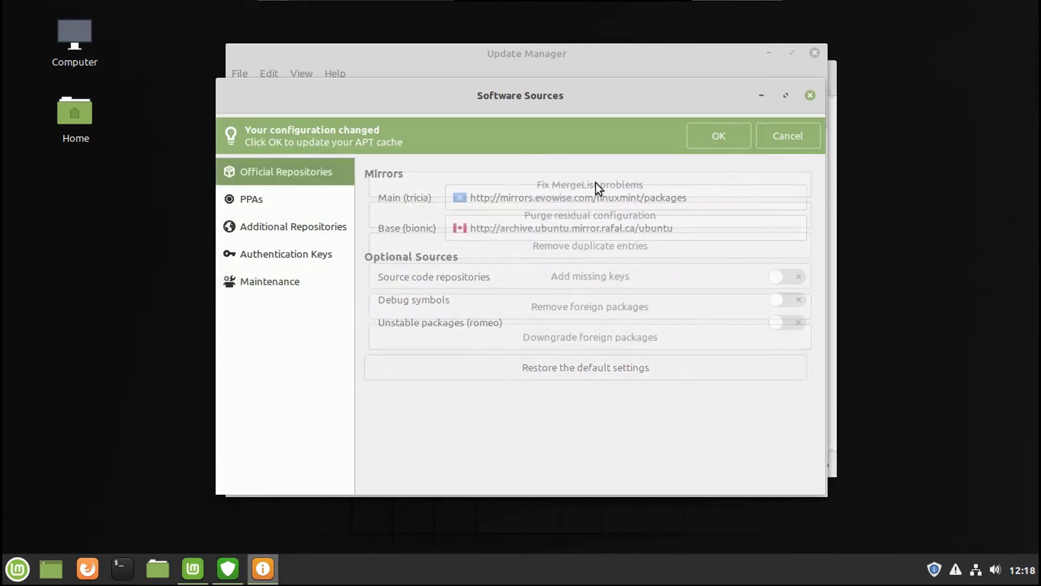
{"action": "left_click", "coordinate": [727, 139]}
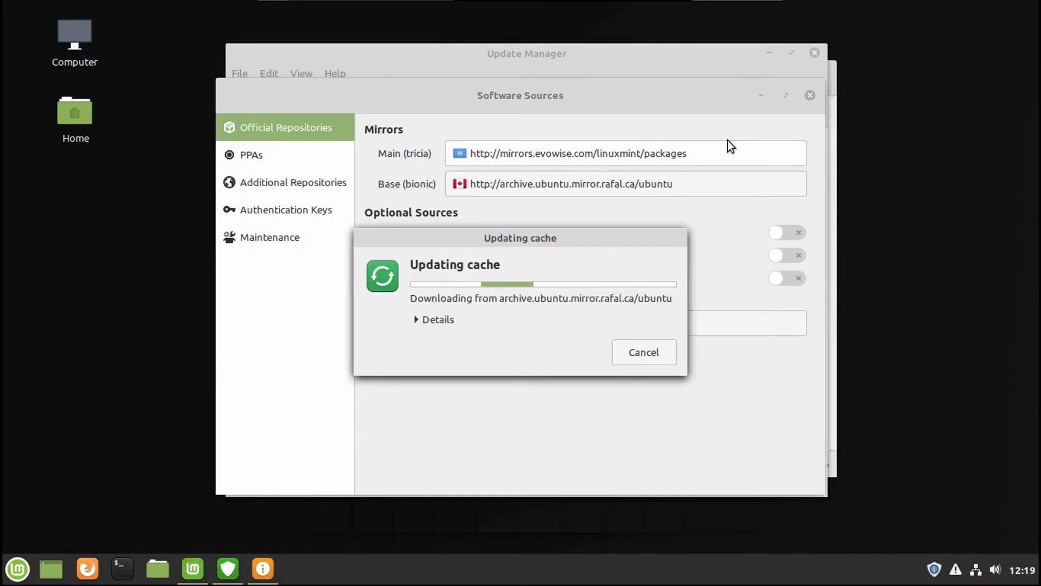
{"action": "left_click", "coordinate": [810, 95]}
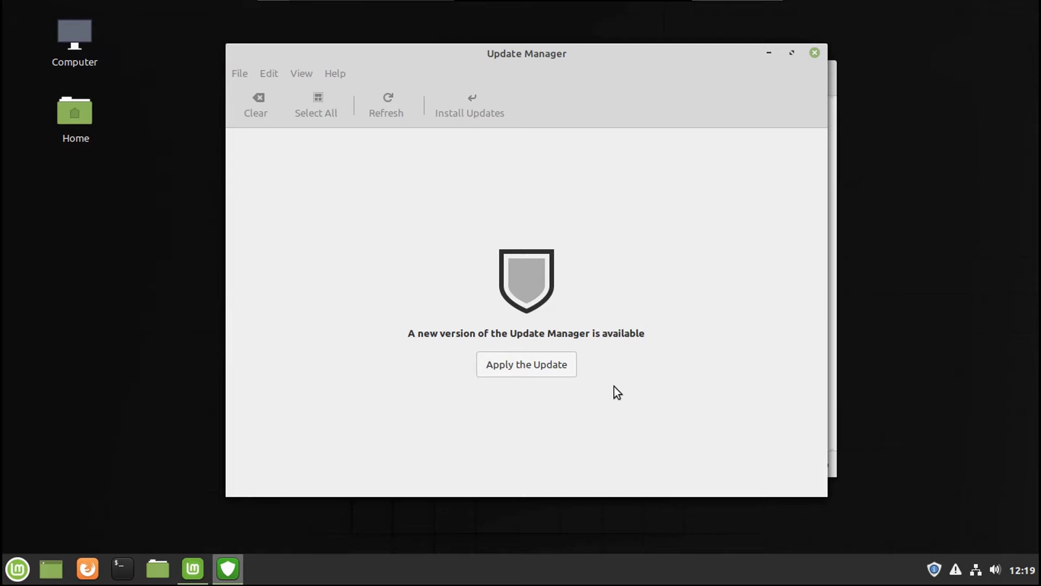
Step: Apply the new Update Manager version, authenticating with the account password
{"action": "left_click", "coordinate": [509, 366]}
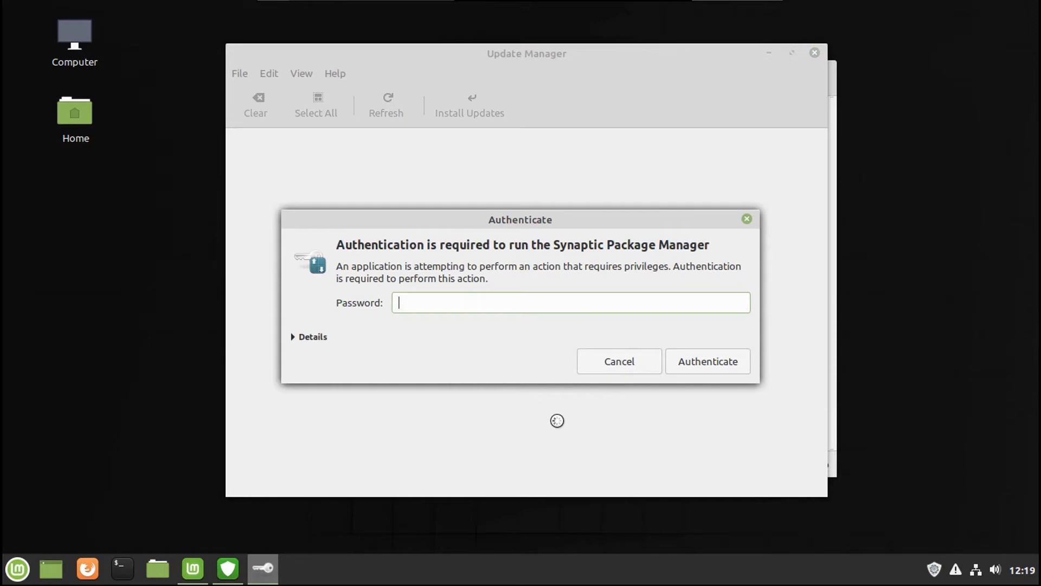
{"action": "type", "text": "1234"}
{"action": "key", "text": "Return"}
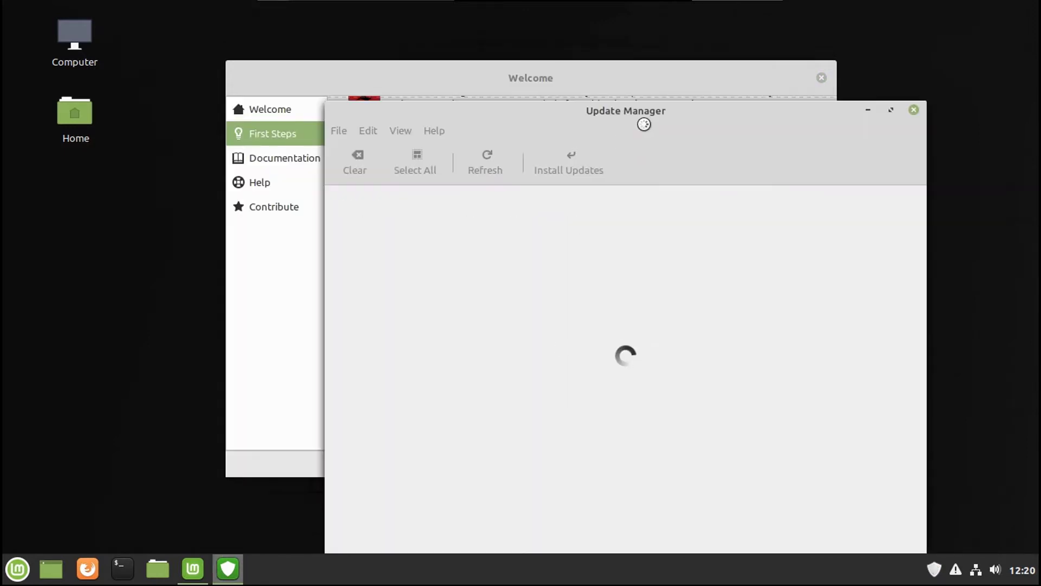
Step: Install all 101 updates, accepting the additional packages and authenticating with the password
{"action": "left_click_drag", "start_coordinate": [641, 118], "coordinate": [531, 61]}
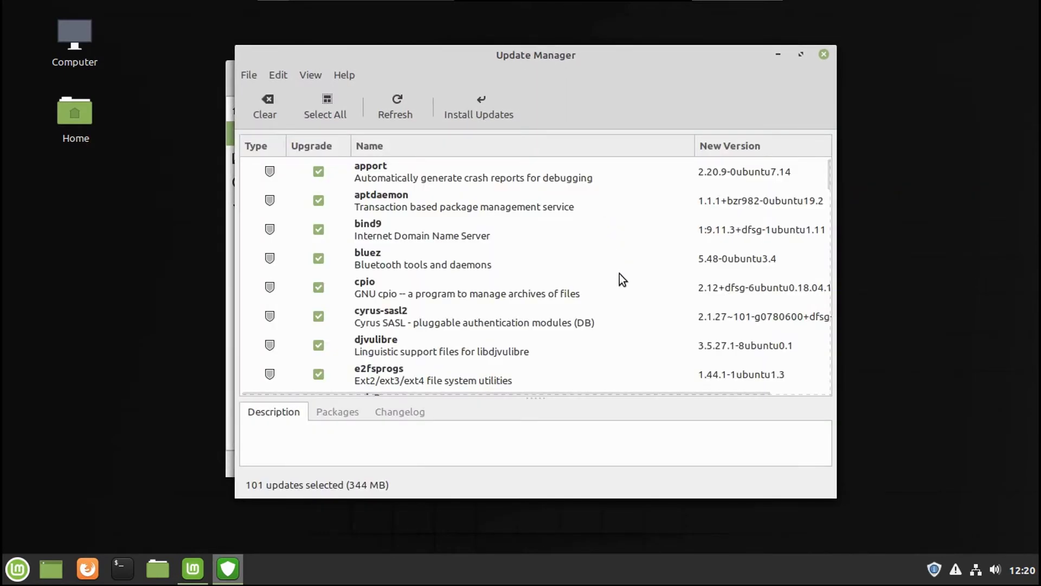
{"action": "scroll", "coordinate": [620, 275], "scroll_direction": "down", "scroll_amount": 10}
{"action": "scroll", "coordinate": [620, 275], "scroll_direction": "up", "scroll_amount": 10}
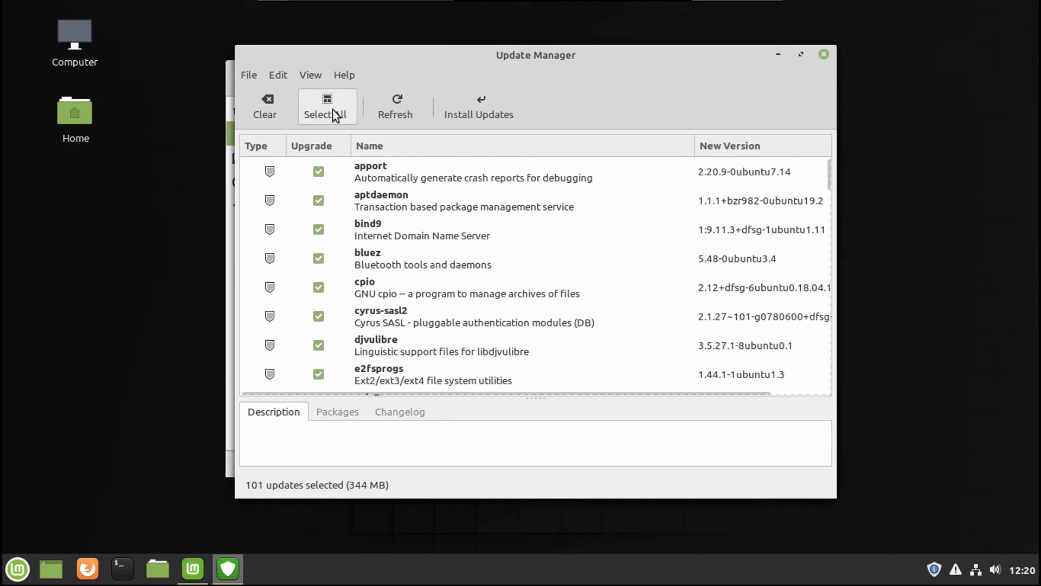
{"action": "left_click", "coordinate": [494, 110]}
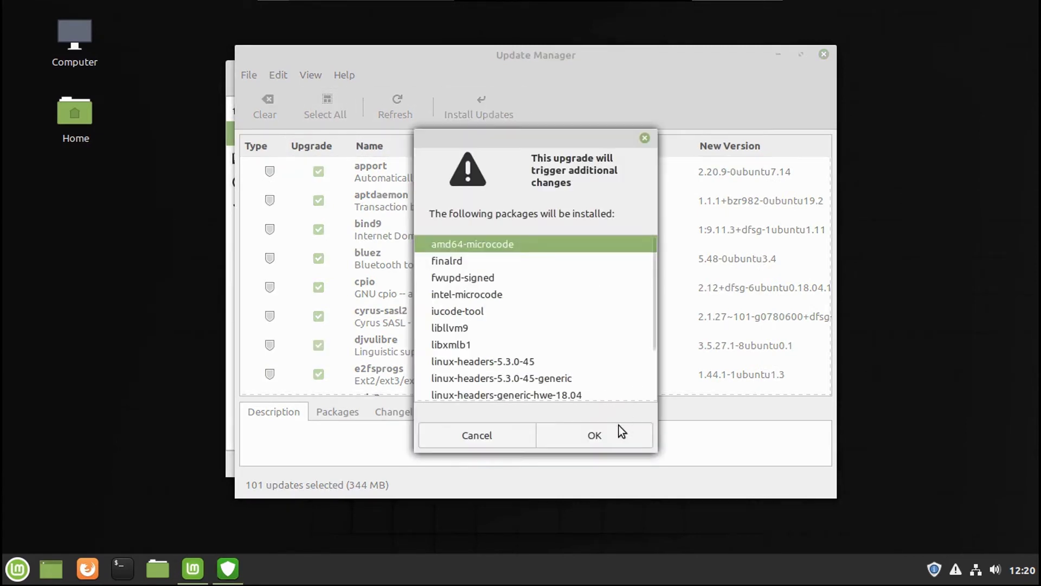
{"action": "scroll", "coordinate": [594, 359], "scroll_direction": "down", "scroll_amount": 3}
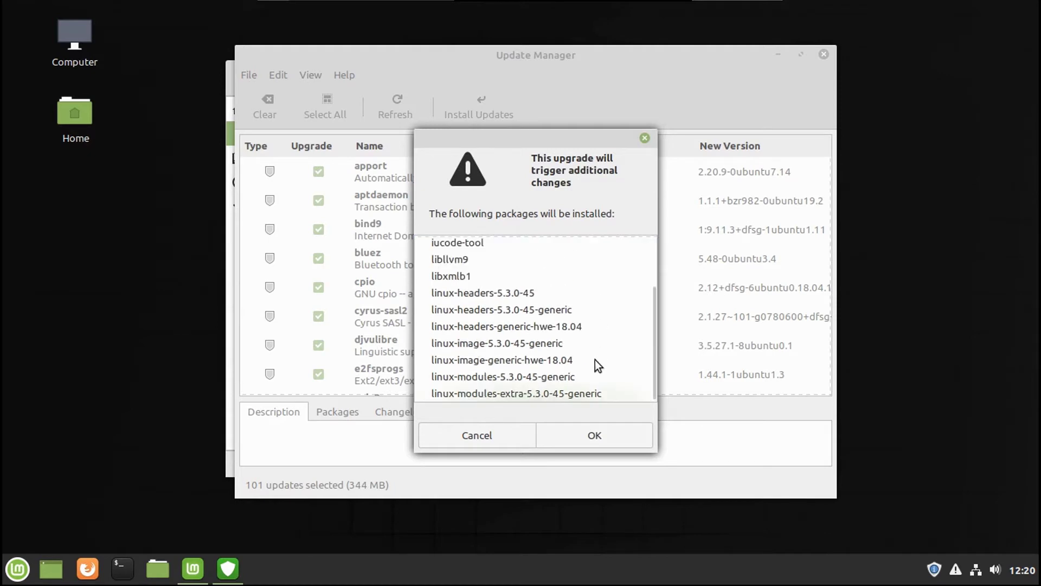
{"action": "scroll", "coordinate": [595, 360], "scroll_direction": "up", "scroll_amount": 3}
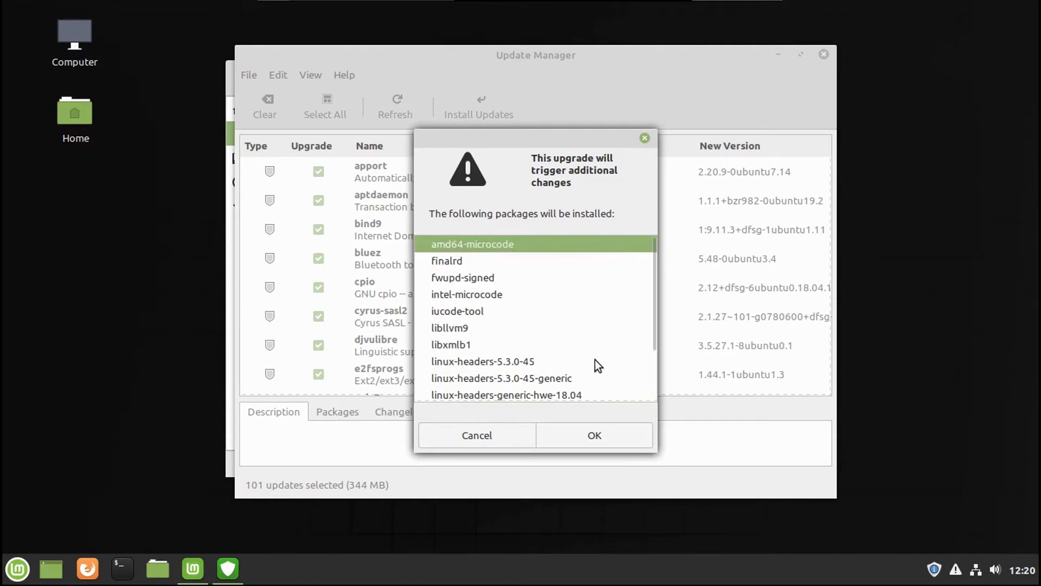
{"action": "left_click", "coordinate": [588, 435]}
{"action": "type", "text": "••••••••••"}
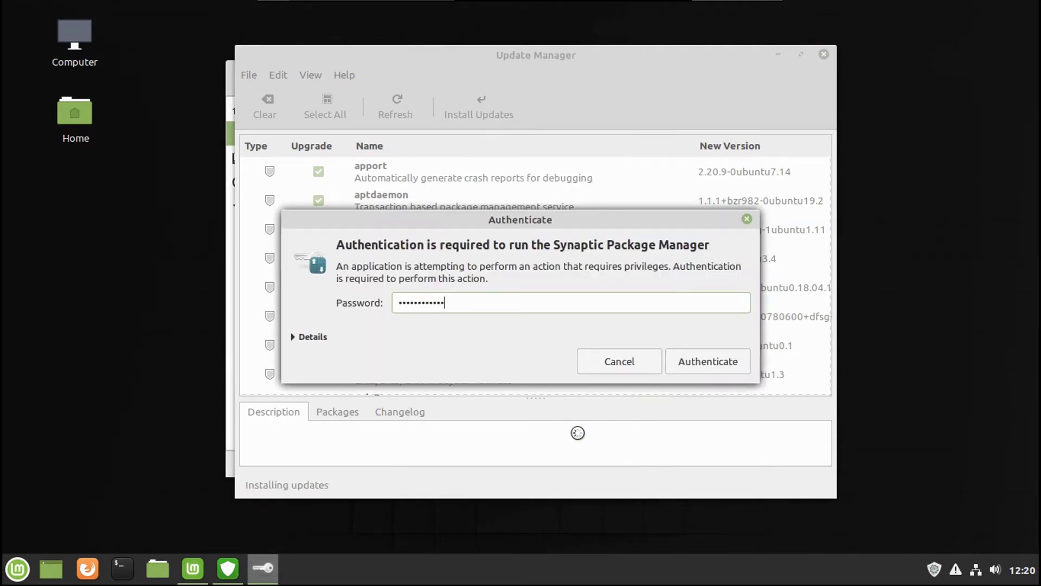
{"action": "key", "text": "Return"}
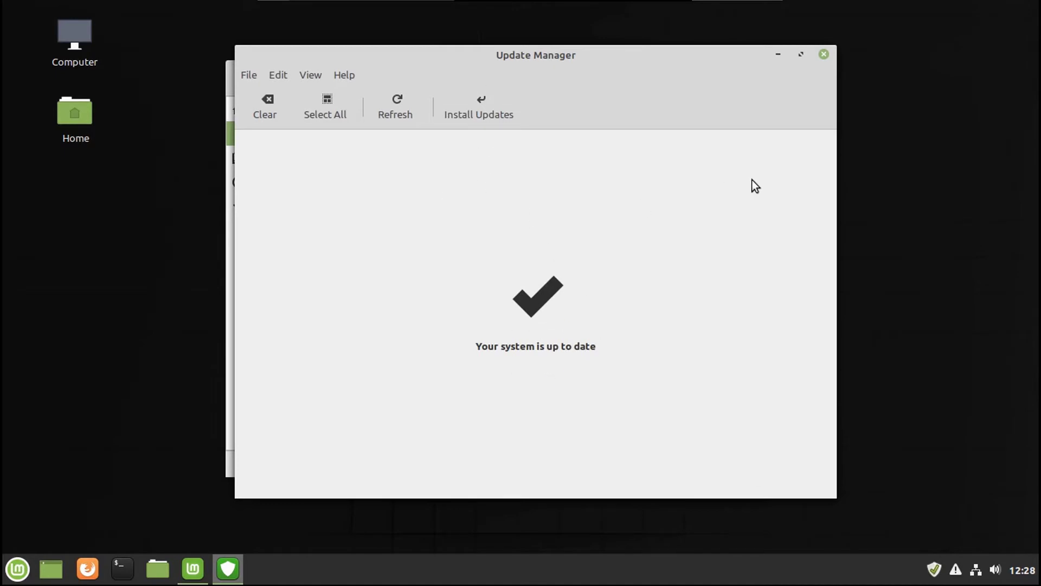
Step: Close the up-to-date Update Manager and switch the desktop to the Traditional layout
{"action": "left_click", "coordinate": [822, 57]}
{"action": "scroll", "coordinate": [689, 255], "scroll_direction": "down", "scroll_amount": 3}
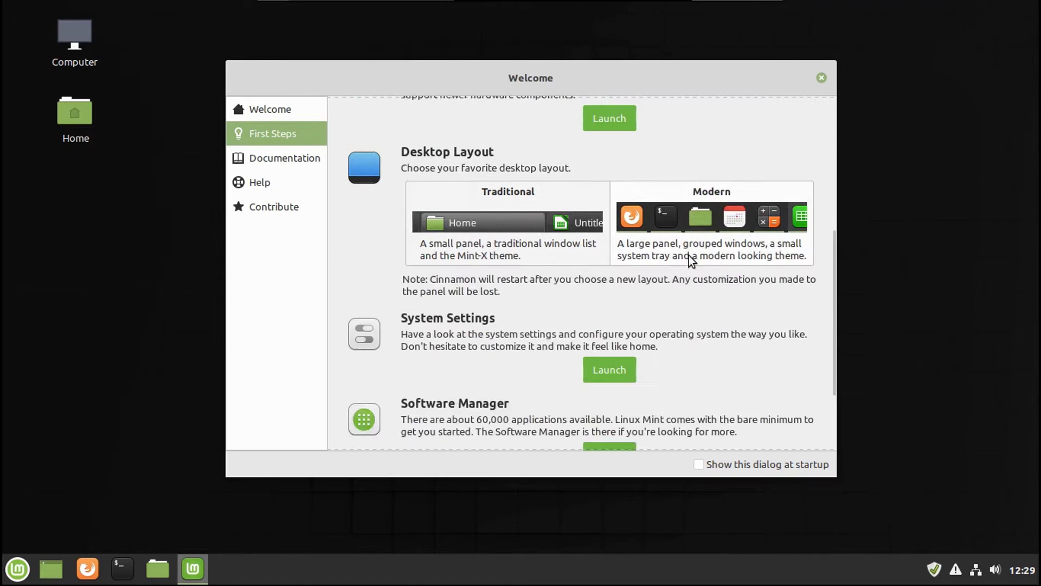
{"action": "left_click", "coordinate": [553, 264]}
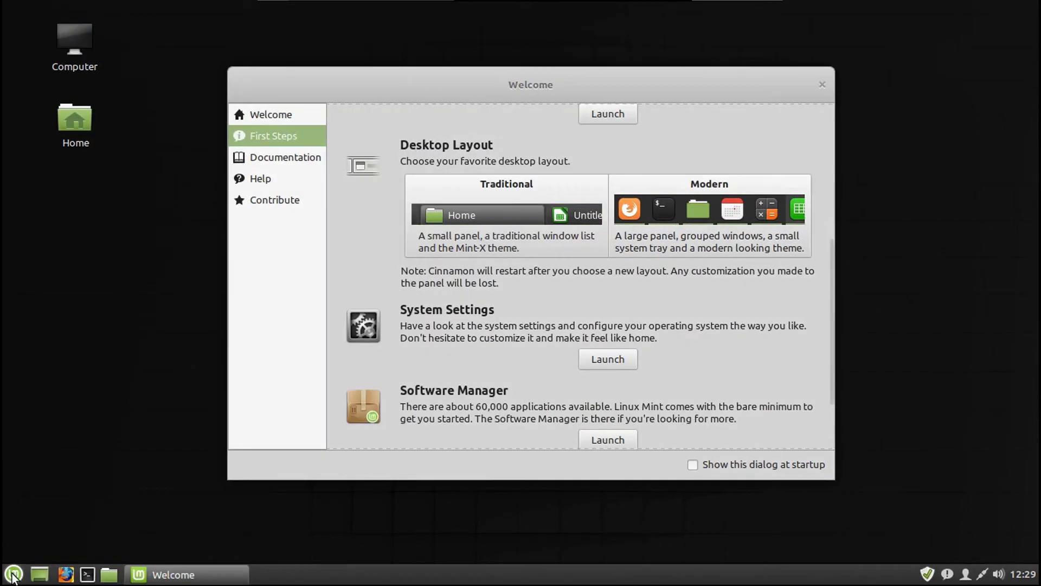
Step: Check the applications menu in the Traditional layout, then switch back to Modern
{"action": "left_click", "coordinate": [13, 575]}
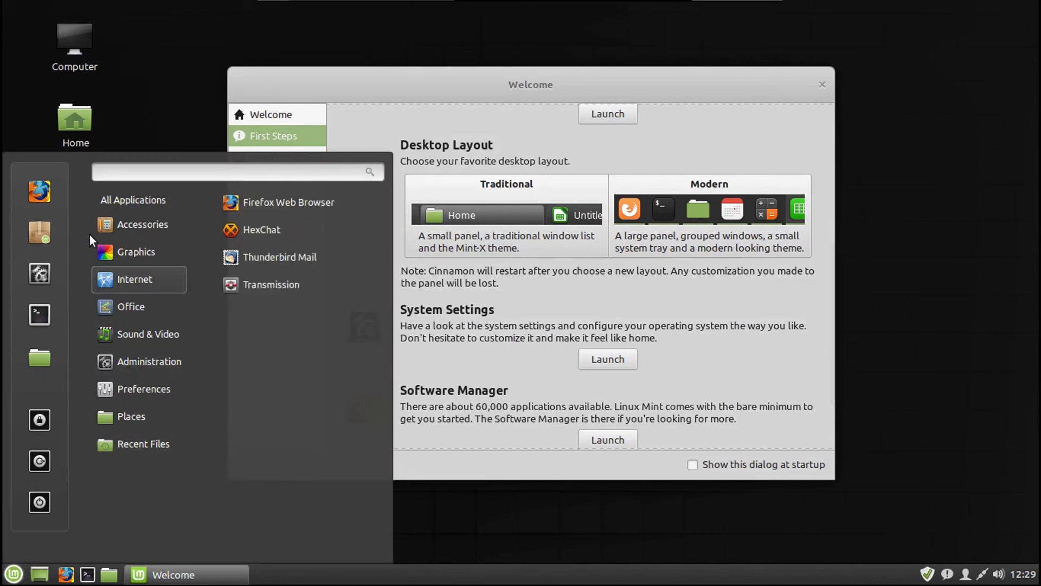
{"action": "left_click", "coordinate": [586, 309]}
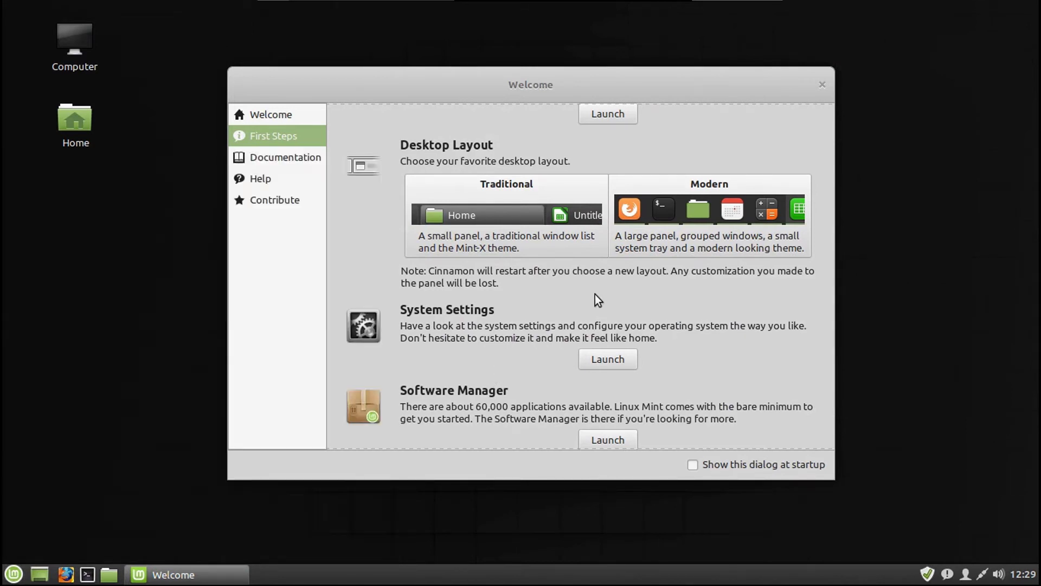
{"action": "left_click", "coordinate": [699, 229]}
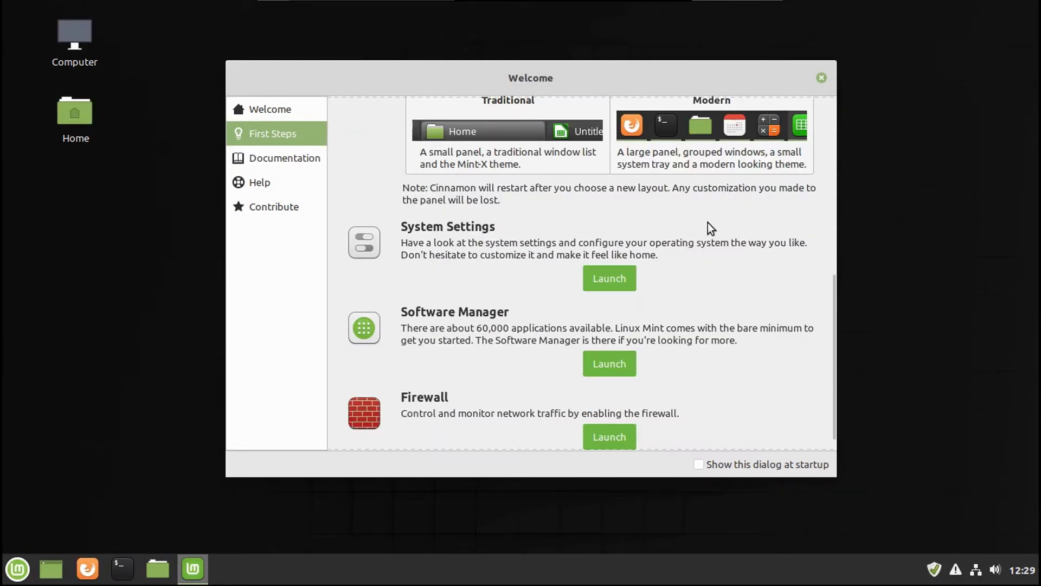
Step: Launch System Settings maximized and browse the Tara and Tricia wallpaper collections
{"action": "left_click", "coordinate": [598, 277]}
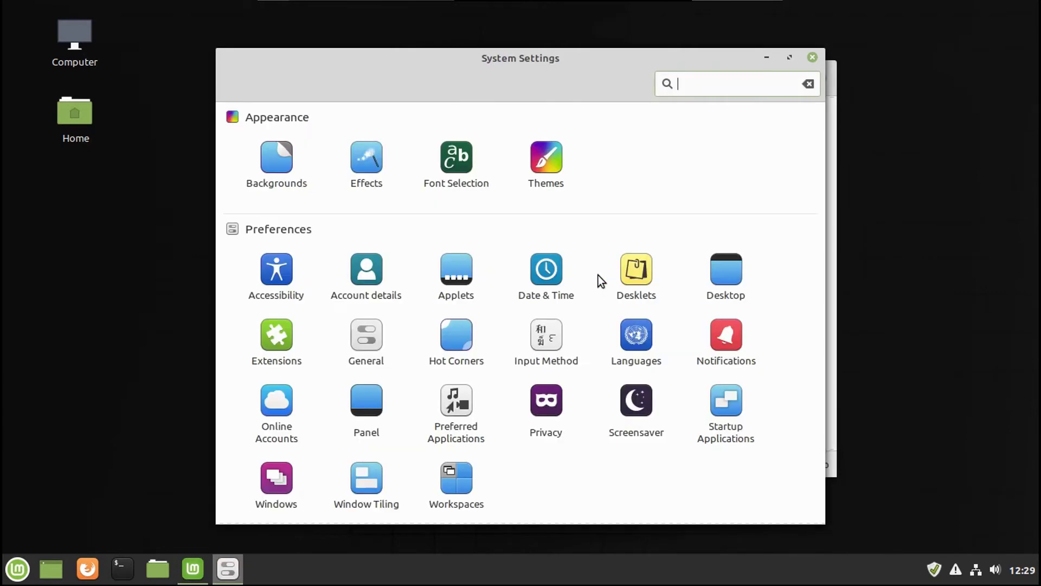
{"action": "left_click", "coordinate": [790, 57]}
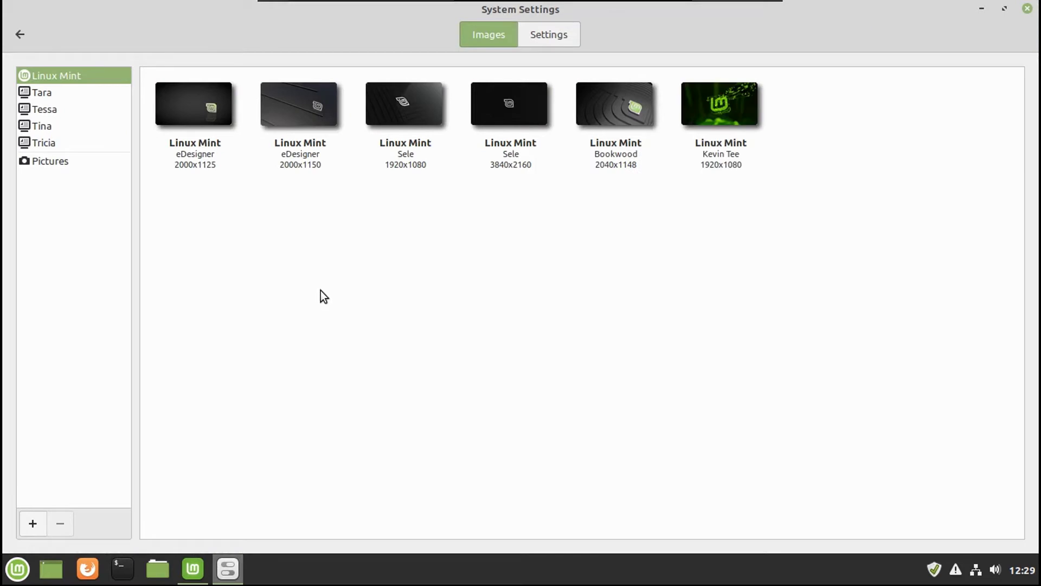
{"action": "key", "text": "Down"}
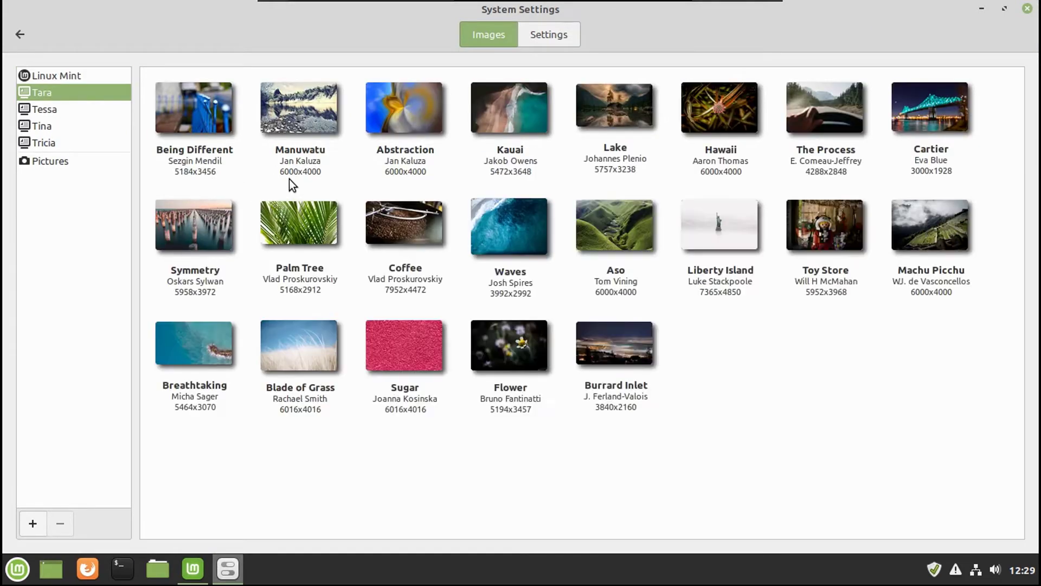
{"action": "key", "text": "Down"}
{"action": "key", "text": "Down"}
{"action": "key", "text": "Down"}
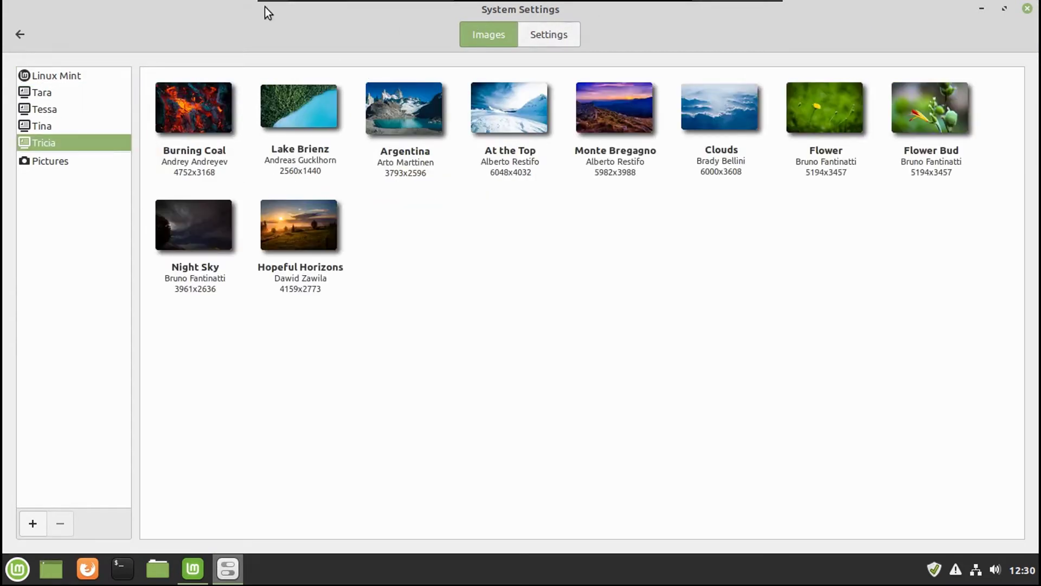
{"action": "left_click", "coordinate": [19, 34]}
Step: Look over the Effects enable and customize options, then the Font Selection settings
{"action": "key", "text": "Right"}
{"action": "key", "text": "Return"}
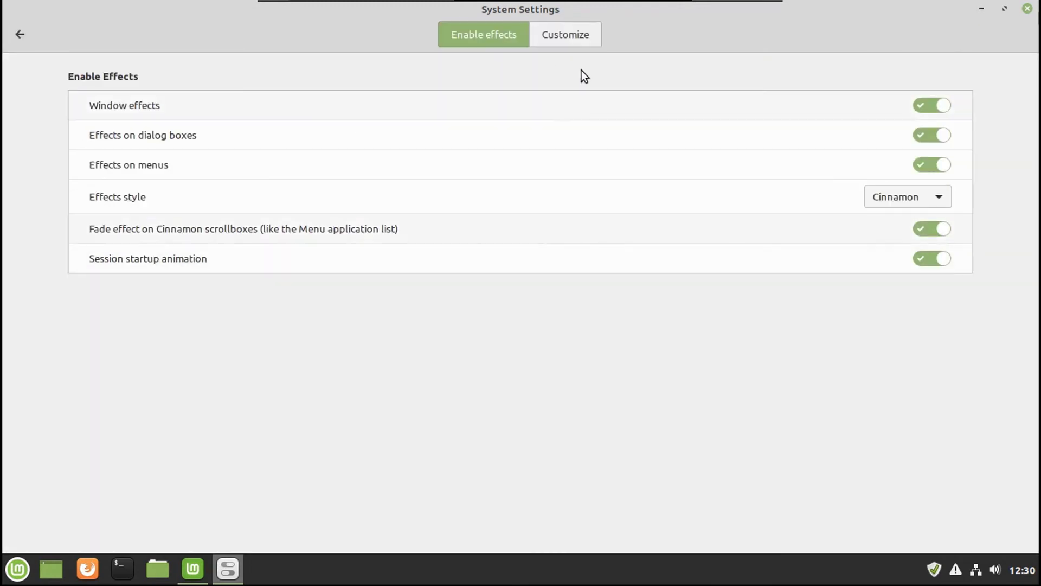
{"action": "left_click", "coordinate": [569, 34]}
{"action": "left_click", "coordinate": [484, 34]}
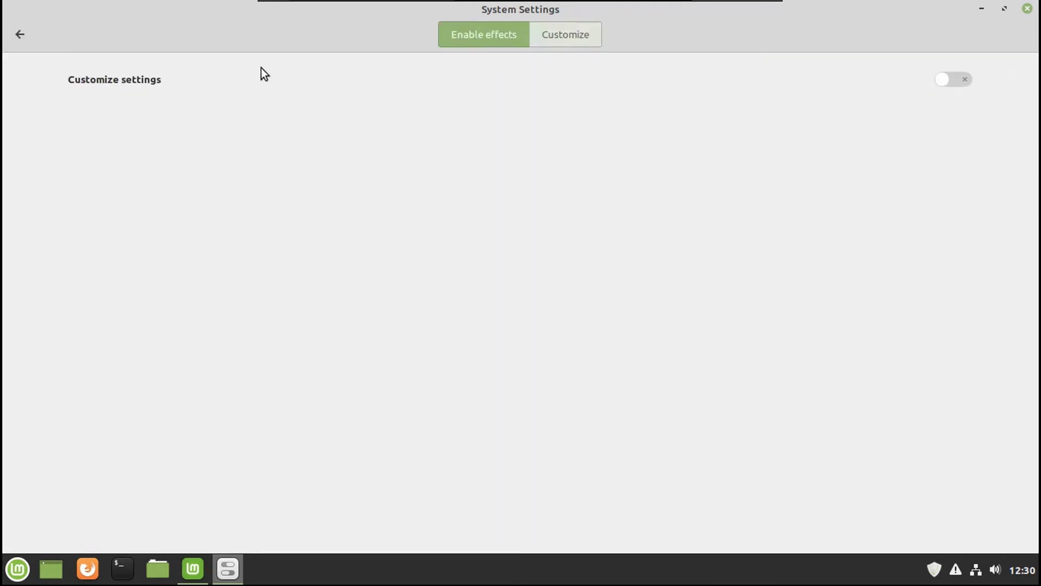
{"action": "left_click", "coordinate": [19, 34]}
{"action": "left_click", "coordinate": [257, 128]}
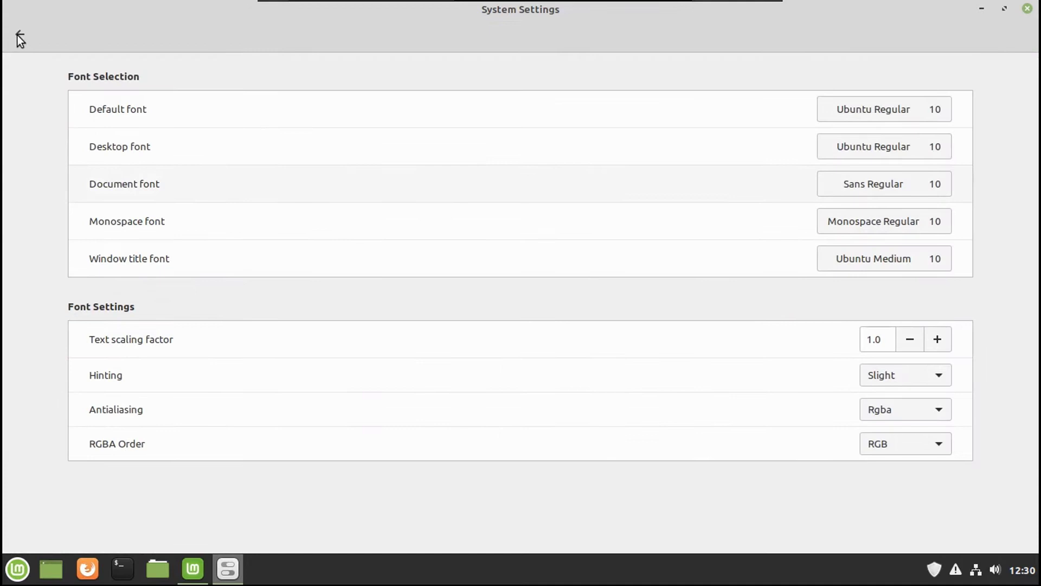
{"action": "left_click", "coordinate": [20, 34]}
Step: Set Mint-Y-Dark window borders and controls and the DMZ-Black pointer theme
{"action": "left_click", "coordinate": [333, 117]}
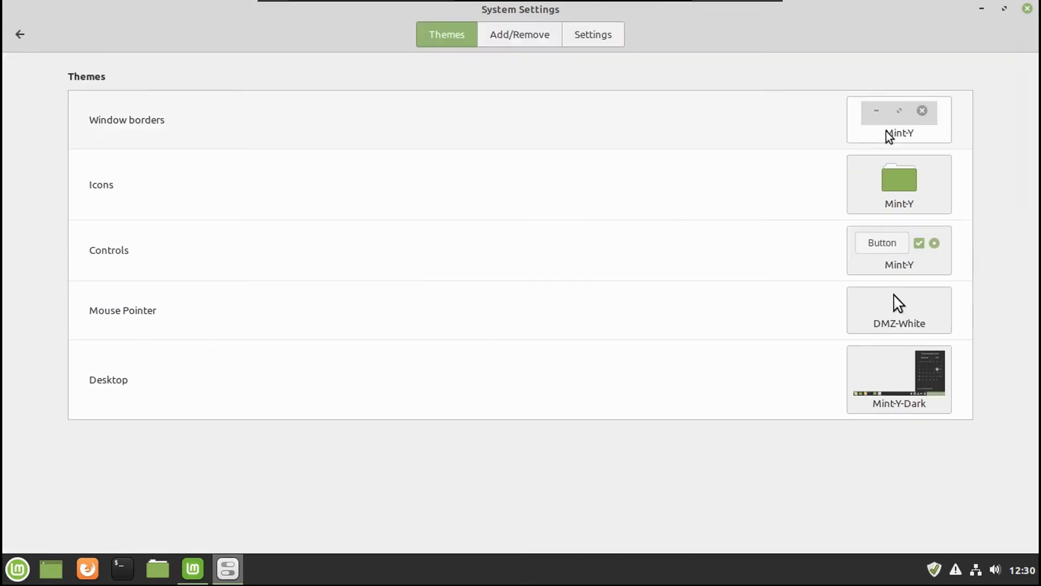
{"action": "left_click", "coordinate": [889, 135]}
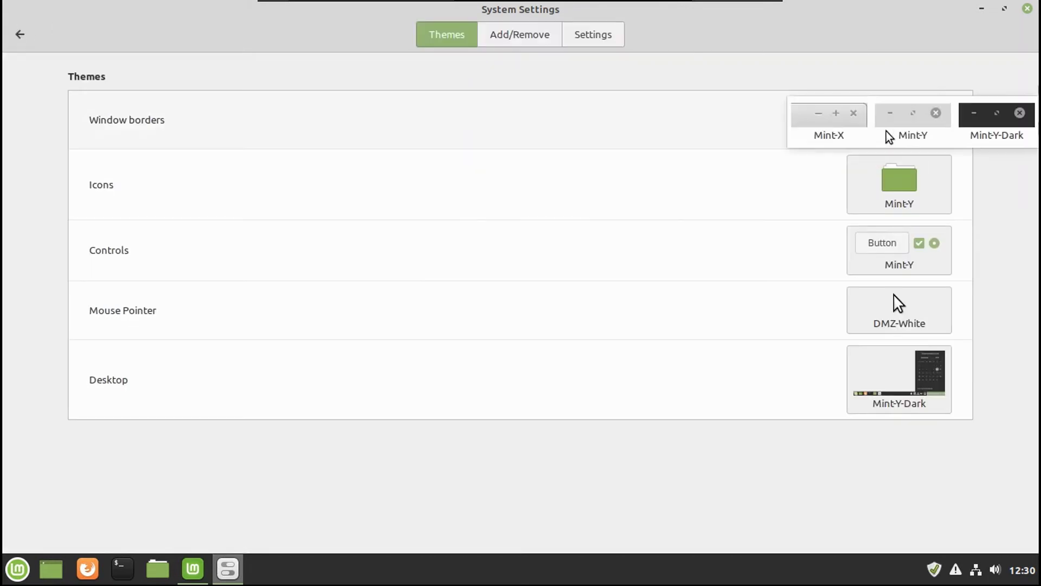
{"action": "left_click", "coordinate": [973, 135]}
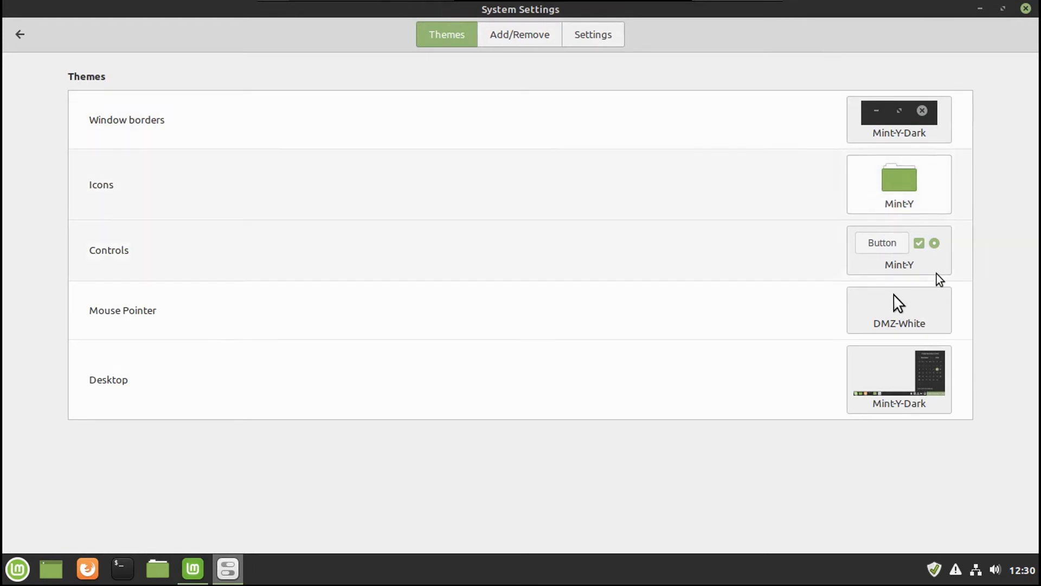
{"action": "left_click", "coordinate": [903, 265]}
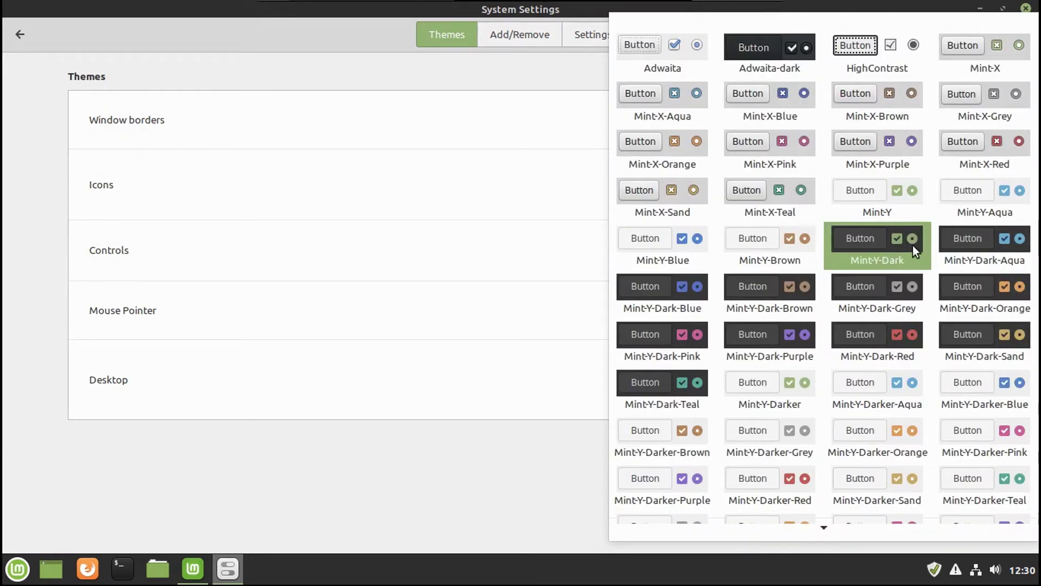
{"action": "left_click", "coordinate": [857, 239]}
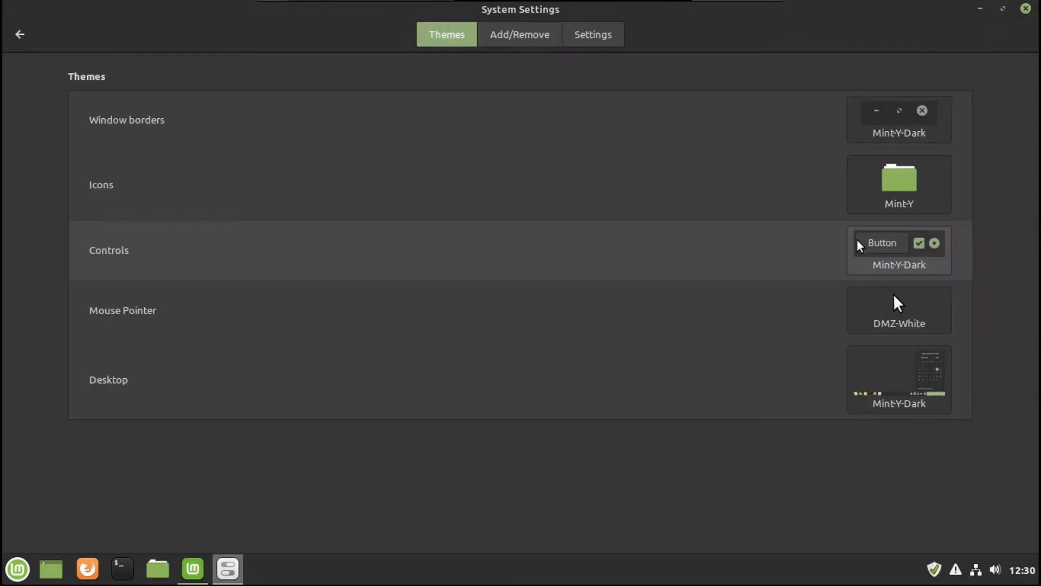
{"action": "left_click", "coordinate": [887, 184]}
{"action": "key", "text": "Escape"}
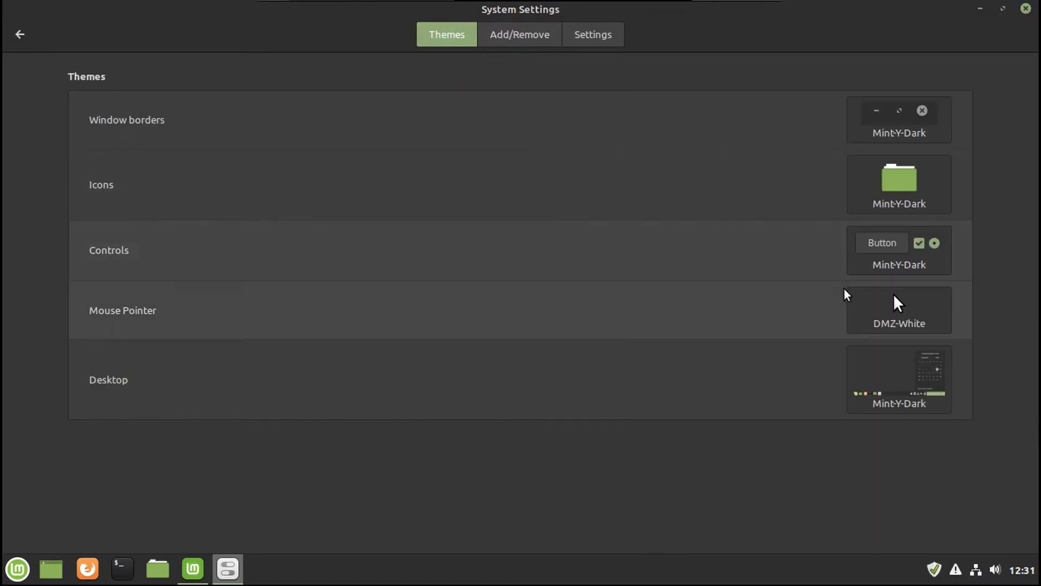
{"action": "left_click", "coordinate": [908, 301]}
{"action": "left_click", "coordinate": [937, 311]}
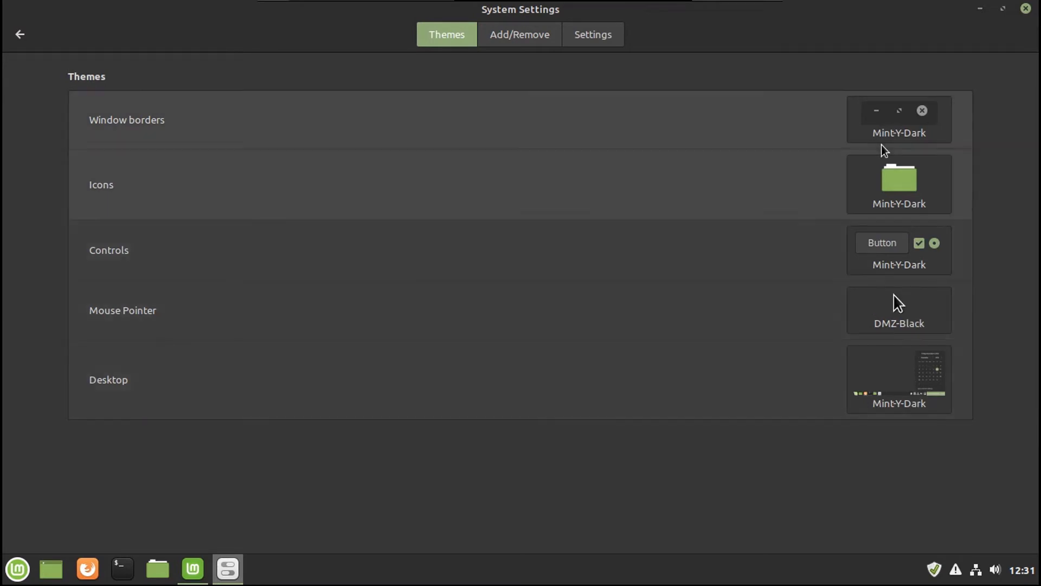
Step: Refresh the theme cache in Add/Remove and scroll the downloadable themes list
{"action": "left_click", "coordinate": [519, 34]}
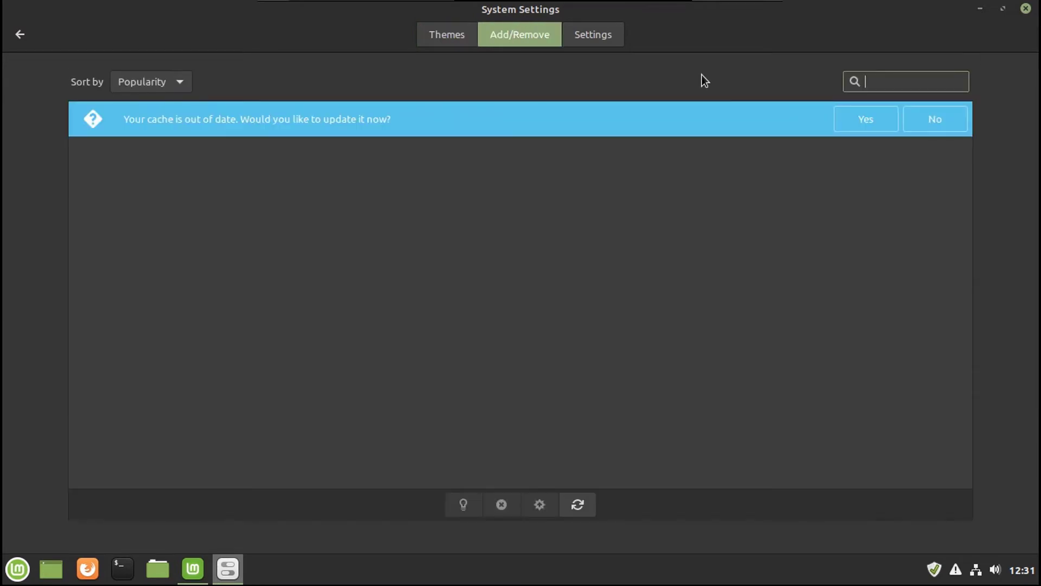
{"action": "left_click", "coordinate": [865, 117]}
{"action": "scroll", "coordinate": [526, 249], "scroll_direction": "down", "scroll_amount": 10}
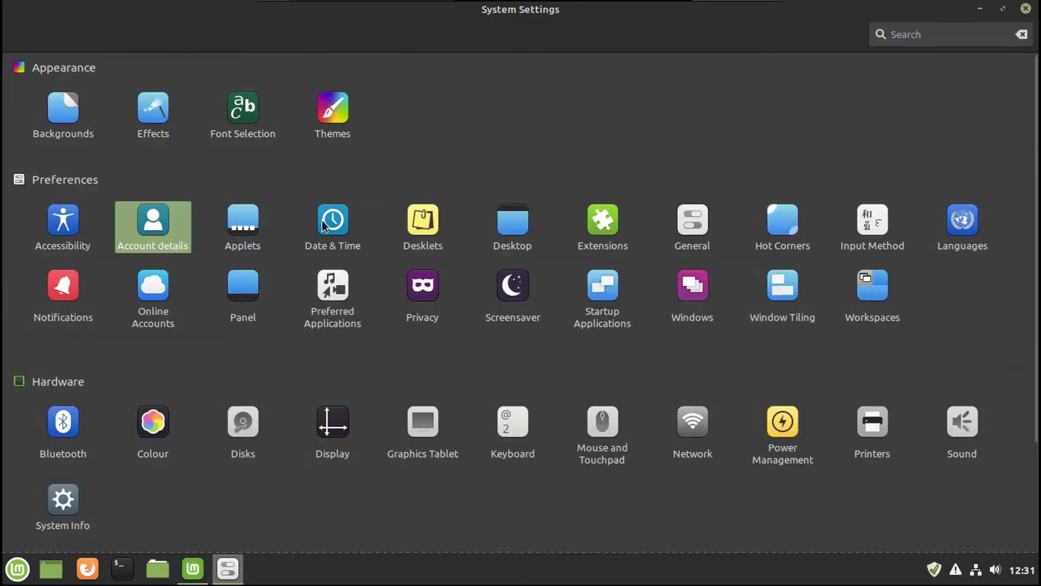
Step: Open Account details, start a password change, then cancel it and go back
{"action": "left_click", "coordinate": [153, 223]}
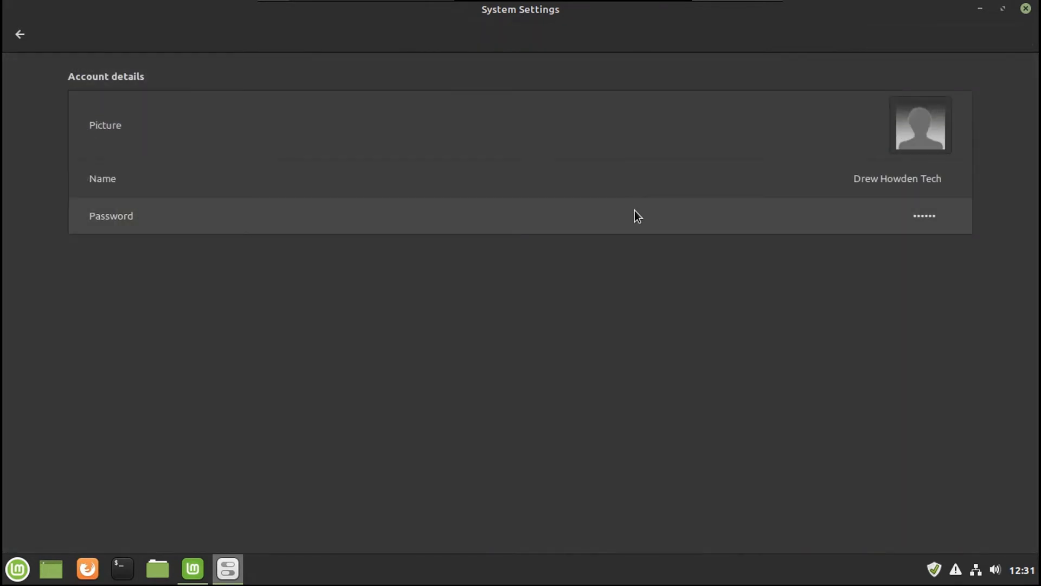
{"action": "left_click", "coordinate": [633, 214]}
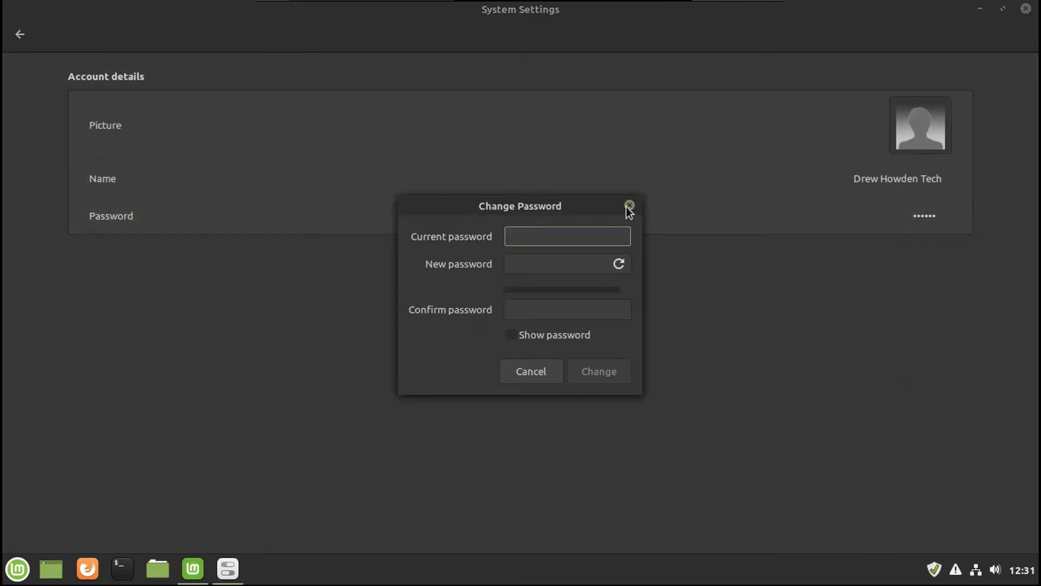
{"action": "left_click", "coordinate": [628, 206]}
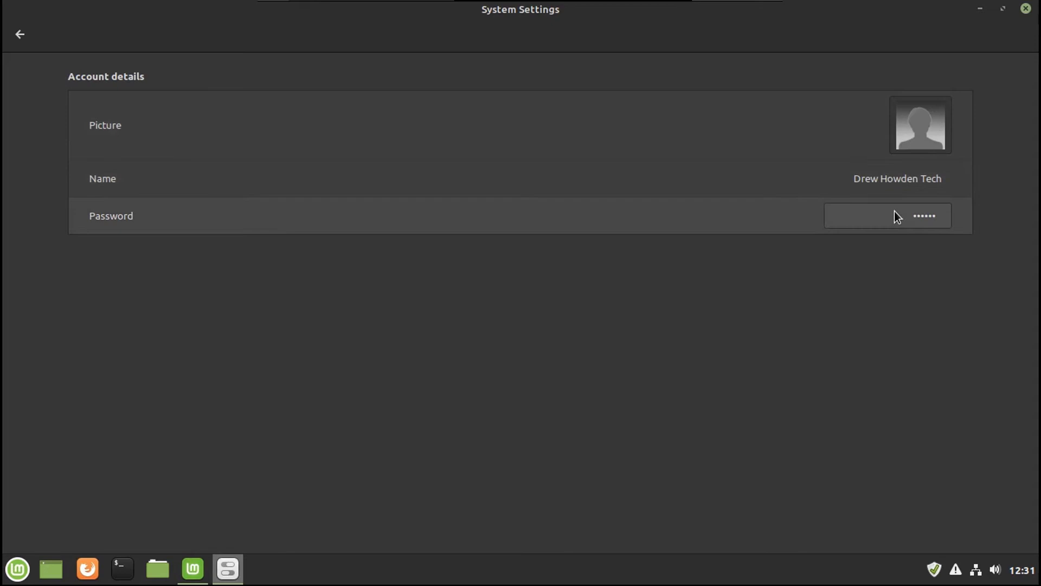
{"action": "left_click", "coordinate": [20, 34]}
Step: Browse the Extensions Download list, then return to the main settings overview
{"action": "left_click", "coordinate": [606, 213]}
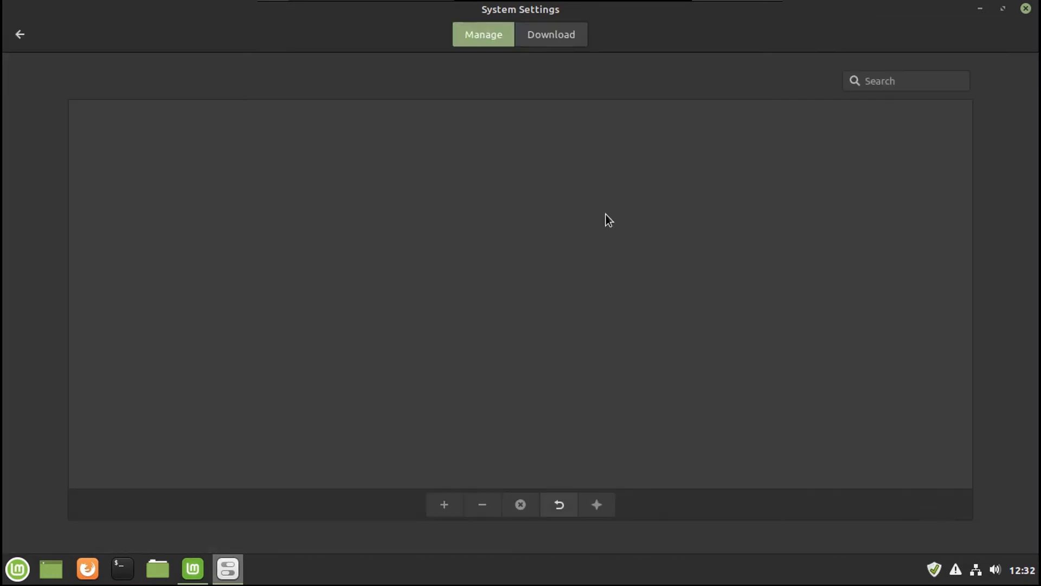
{"action": "left_click", "coordinate": [527, 26]}
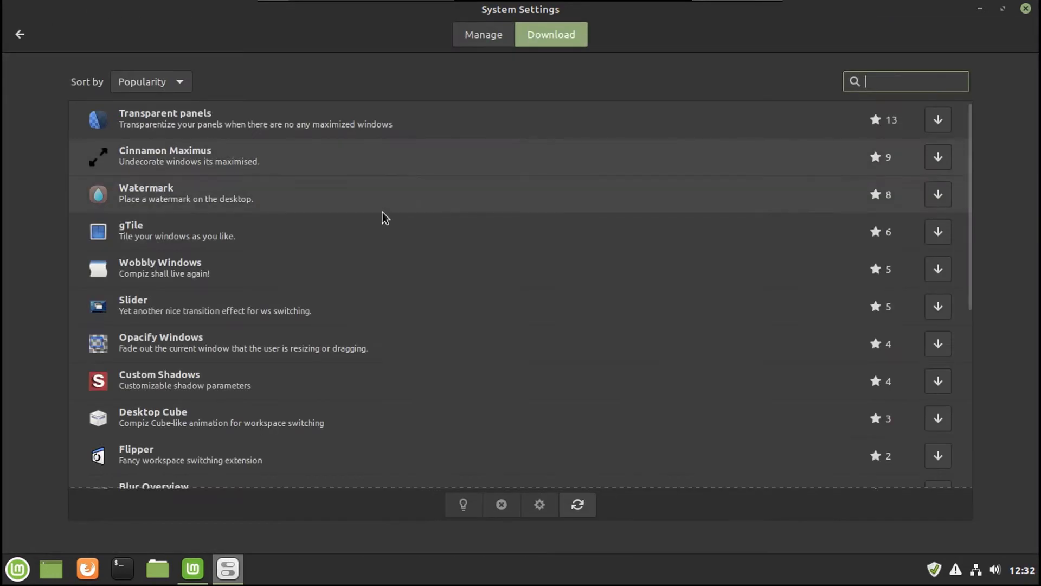
{"action": "scroll", "coordinate": [383, 214], "scroll_direction": "down", "scroll_amount": 5}
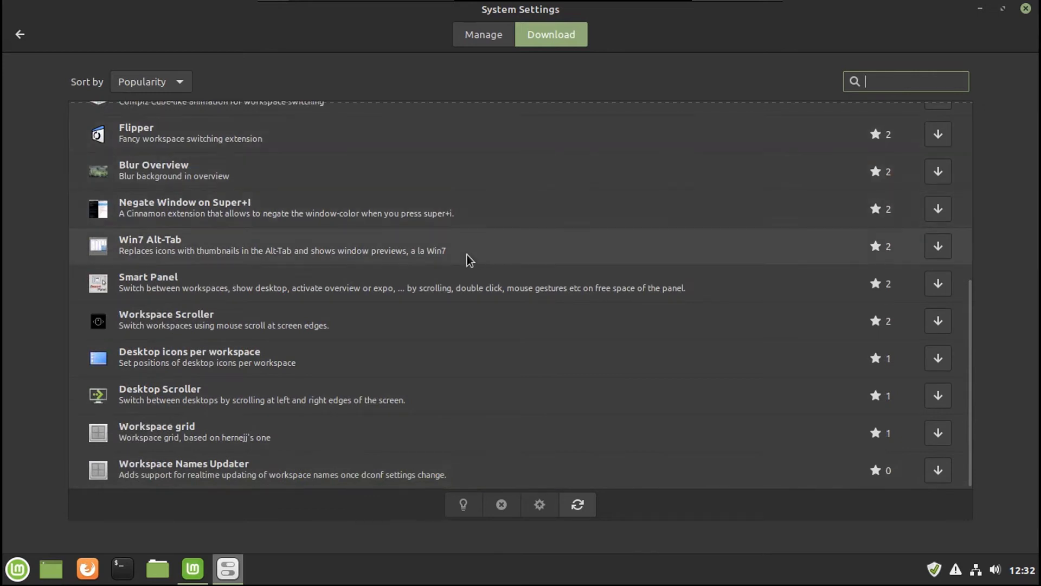
{"action": "scroll", "coordinate": [467, 254], "scroll_direction": "up", "scroll_amount": 5}
{"action": "key", "text": "alt+Left"}
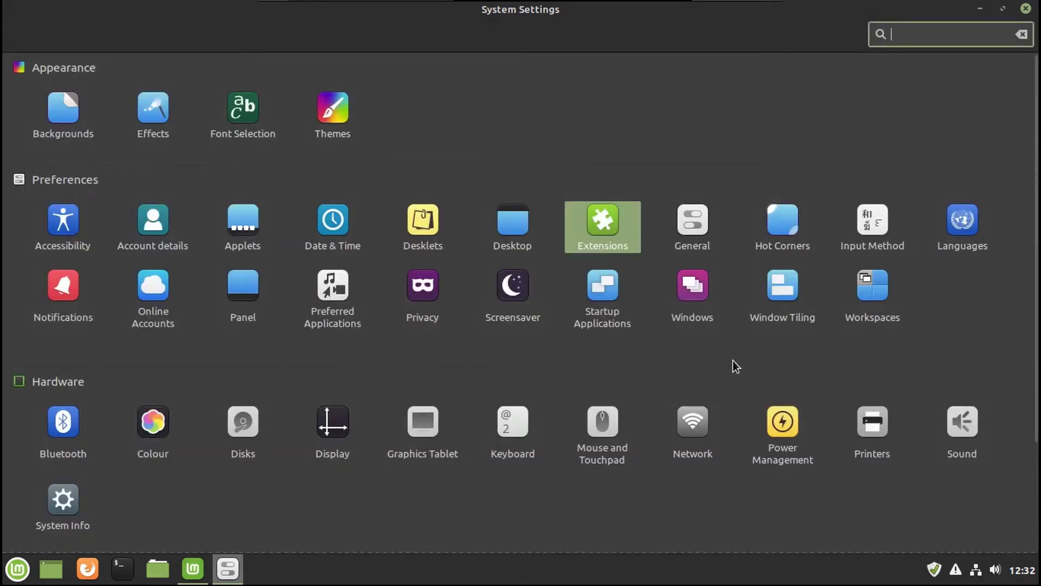
Step: Enable the top-left hot corner set to Show the desktop and test it
{"action": "left_click", "coordinate": [776, 242]}
{"action": "left_click", "coordinate": [194, 81]}
{"action": "left_click", "coordinate": [160, 107]}
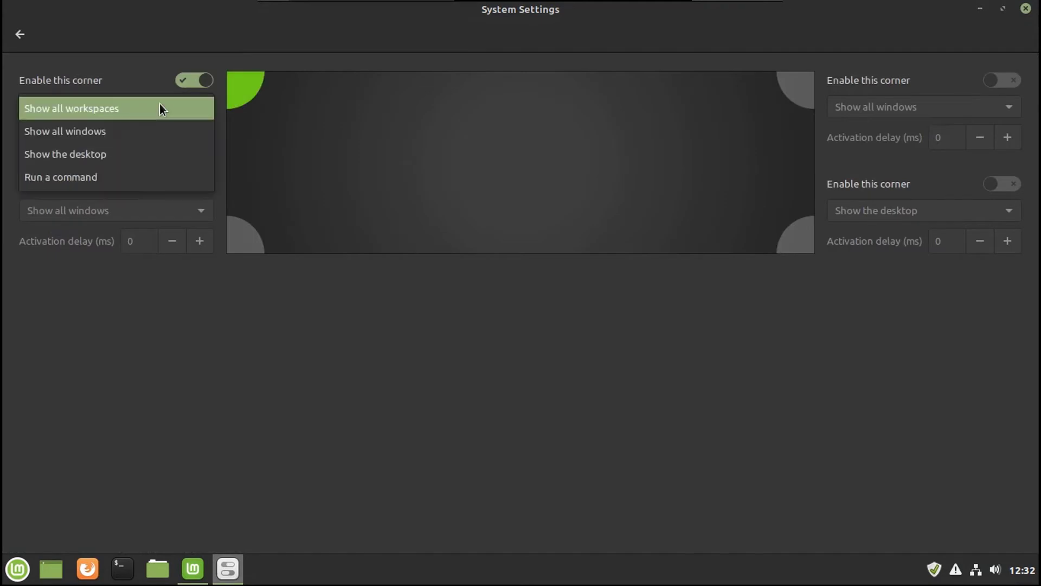
{"action": "left_click", "coordinate": [135, 153]}
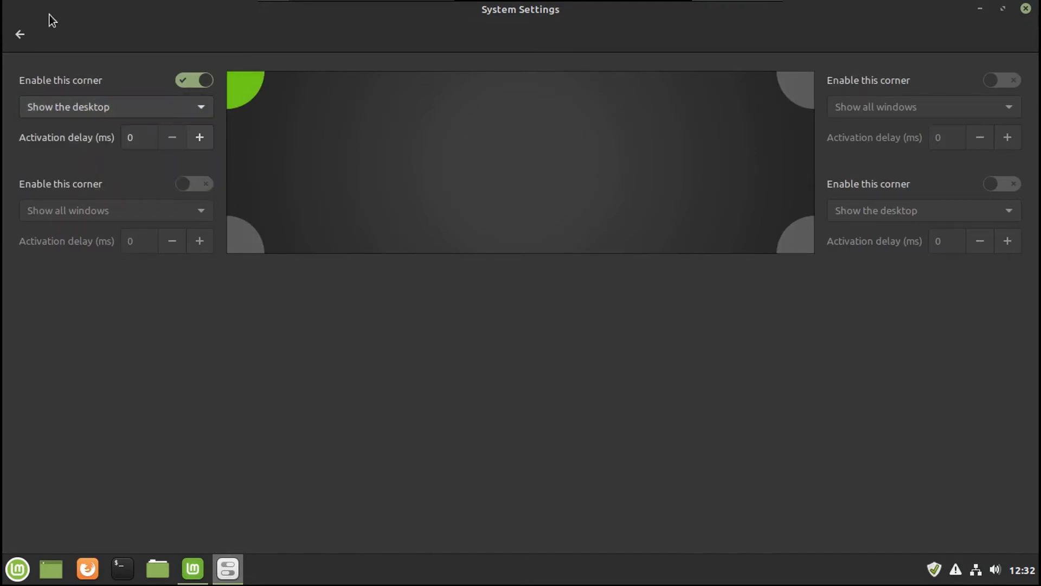
{"action": "mouse_move", "coordinate": [0, 0]}
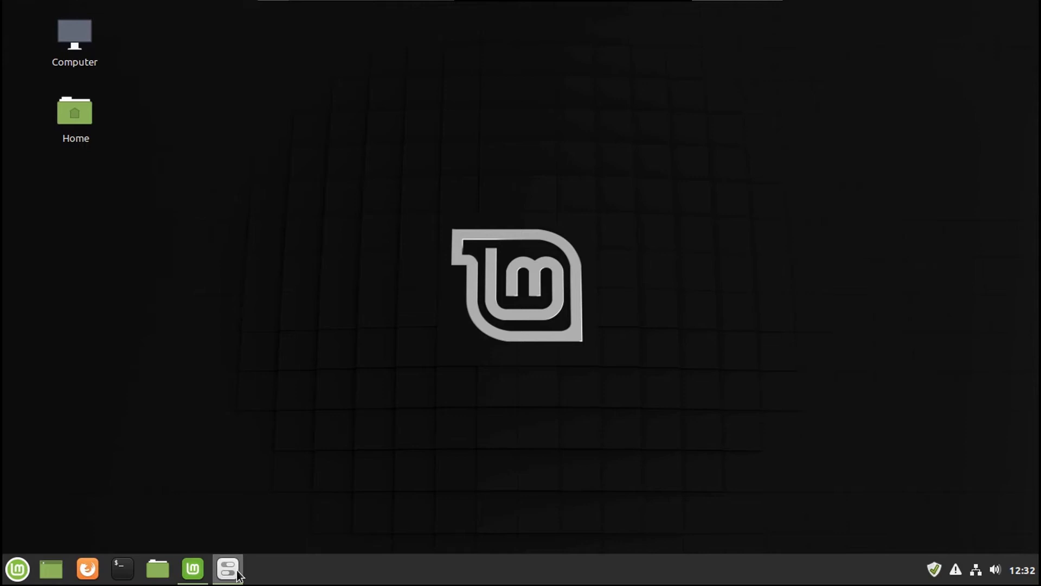
{"action": "left_click", "coordinate": [228, 569]}
Step: Try a bottom-left Run a command corner, dismiss the failure notice, and disable it
{"action": "left_click", "coordinate": [191, 186]}
{"action": "left_click", "coordinate": [130, 210]}
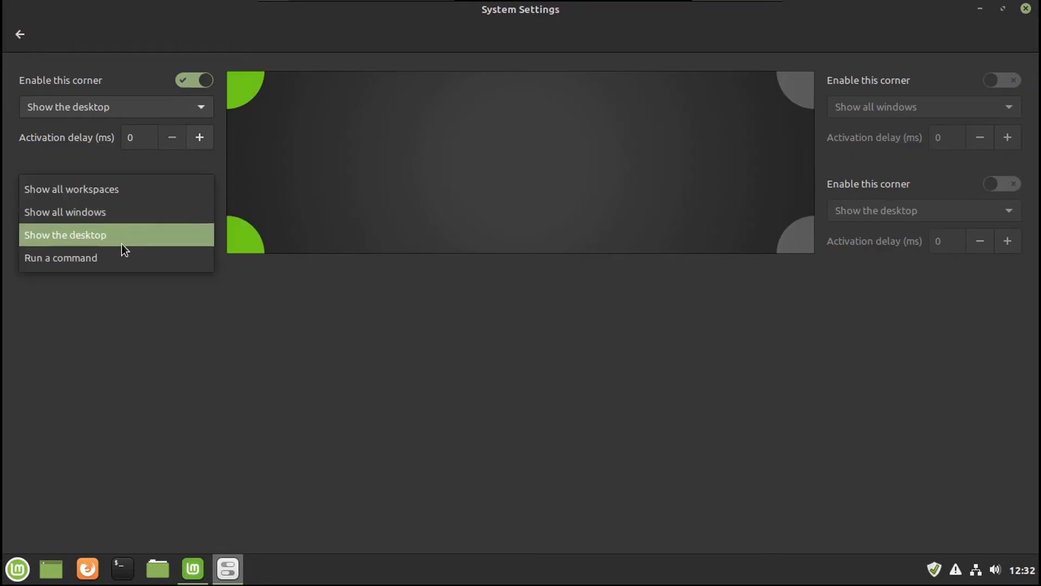
{"action": "left_click", "coordinate": [106, 258]}
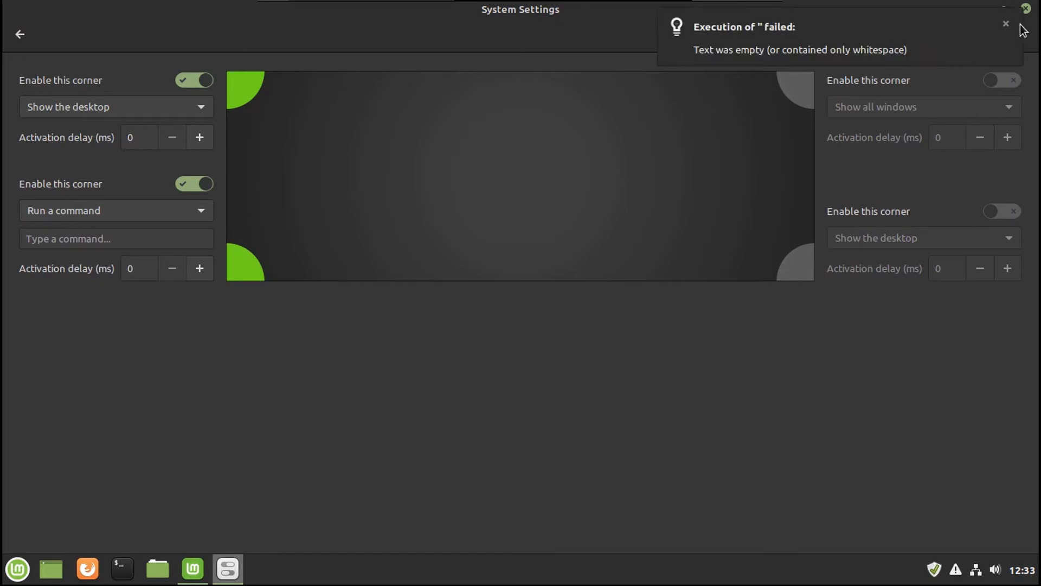
{"action": "left_click", "coordinate": [1006, 26]}
{"action": "left_click", "coordinate": [197, 185]}
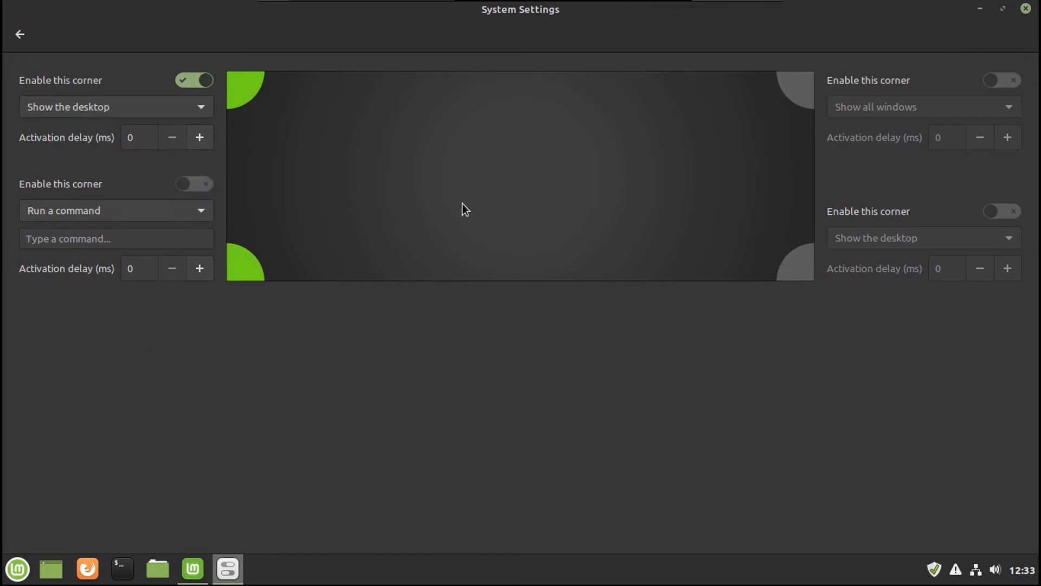
Step: Enable the top-right hot corner set to Show all windows and test it
{"action": "left_click", "coordinate": [1003, 80]}
{"action": "left_click", "coordinate": [955, 107]}
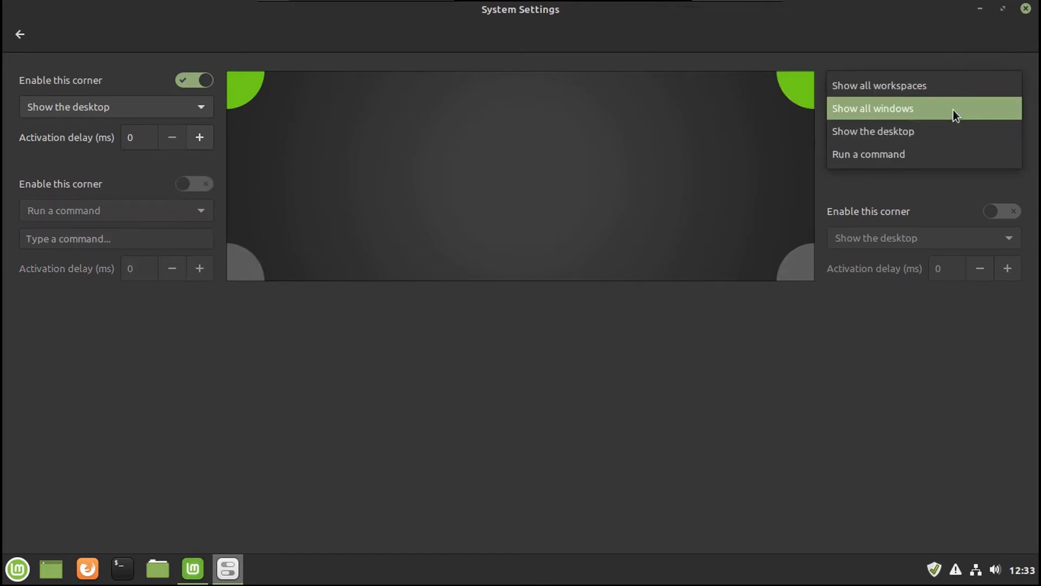
{"action": "left_click", "coordinate": [953, 109]}
{"action": "mouse_move", "coordinate": [1040, 1]}
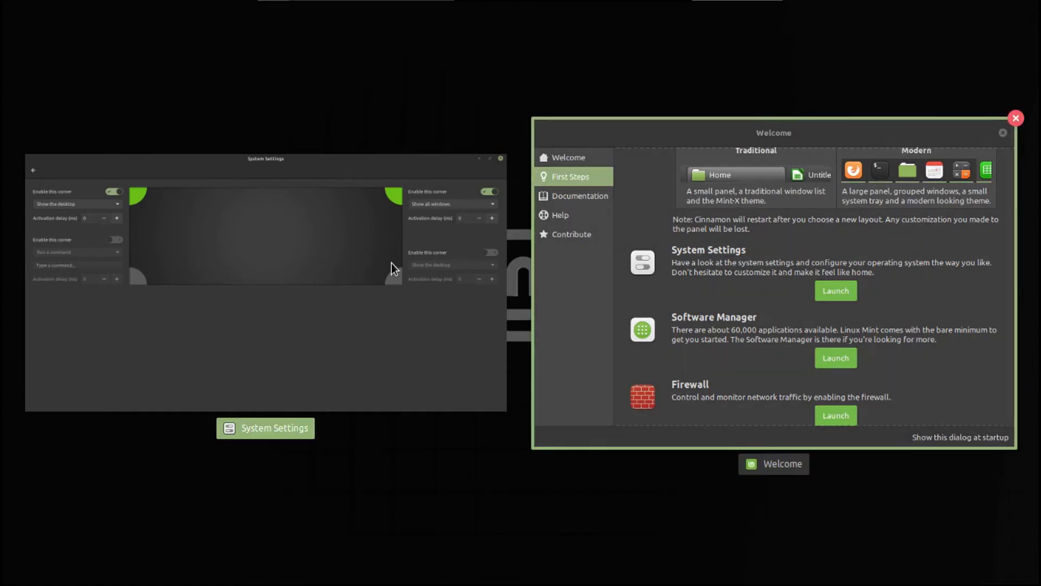
{"action": "left_click", "coordinate": [379, 313]}
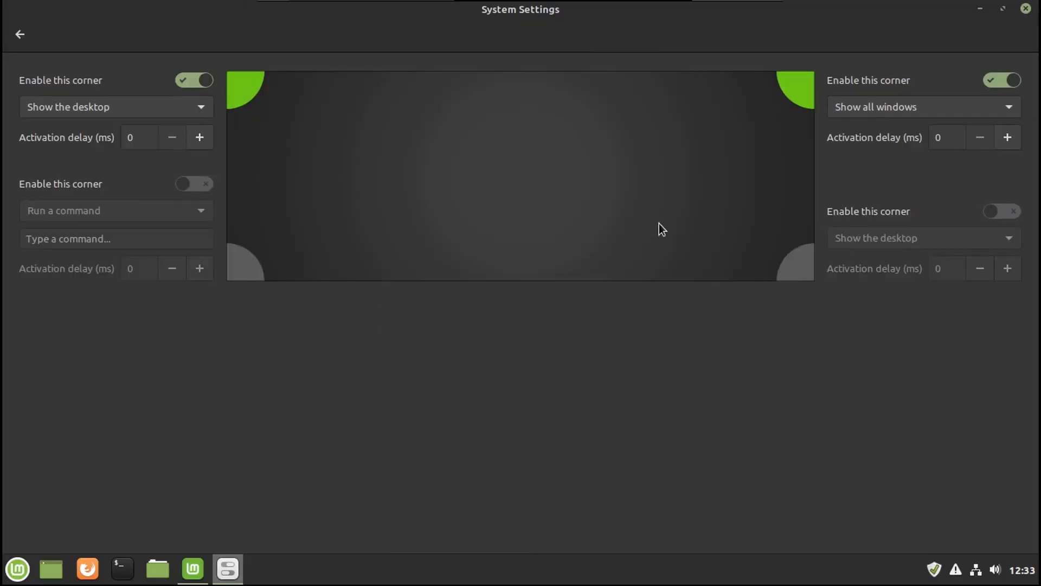
Step: Set the bottom-right corner to Show all workspaces, then remove Workspace 4
{"action": "left_click", "coordinate": [1002, 211]}
{"action": "left_click", "coordinate": [906, 237]}
{"action": "left_click", "coordinate": [903, 191]}
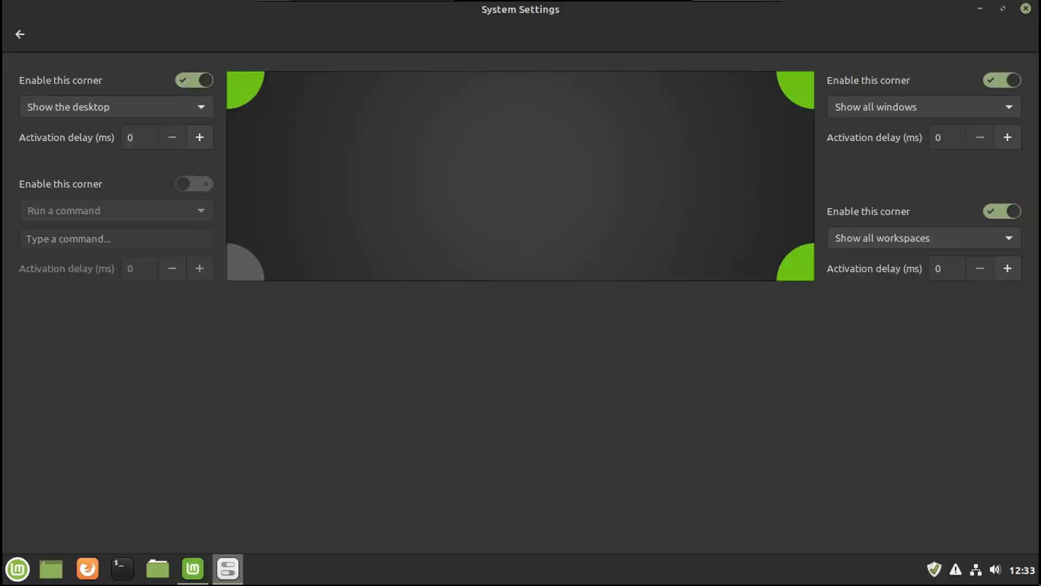
{"action": "mouse_move", "coordinate": [1040, 585]}
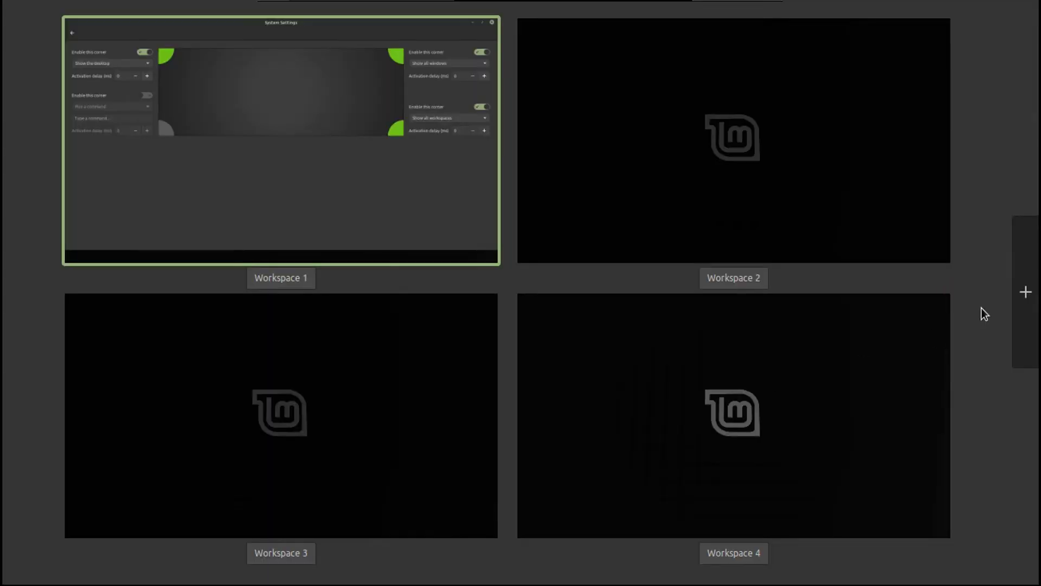
{"action": "left_click", "coordinate": [951, 293]}
{"action": "left_click", "coordinate": [710, 294]}
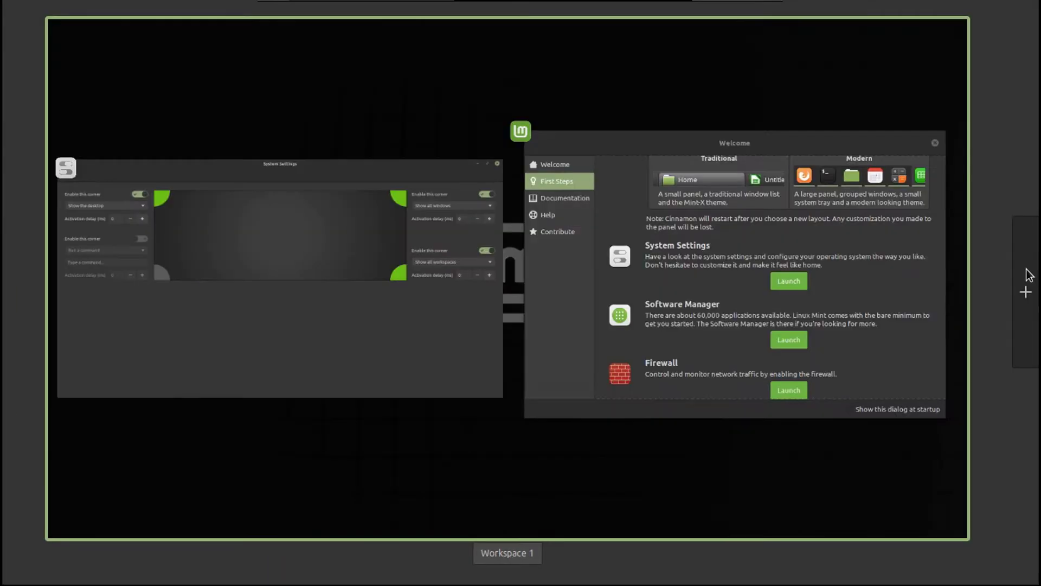
{"action": "left_click", "coordinate": [636, 184]}
{"action": "left_click", "coordinate": [604, 342]}
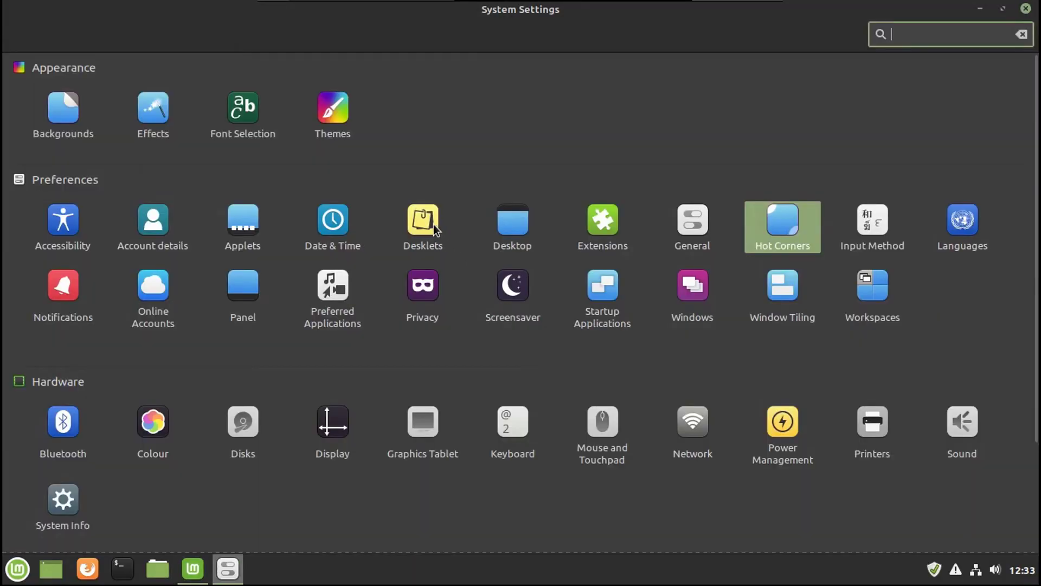
{"action": "left_click", "coordinate": [432, 224]}
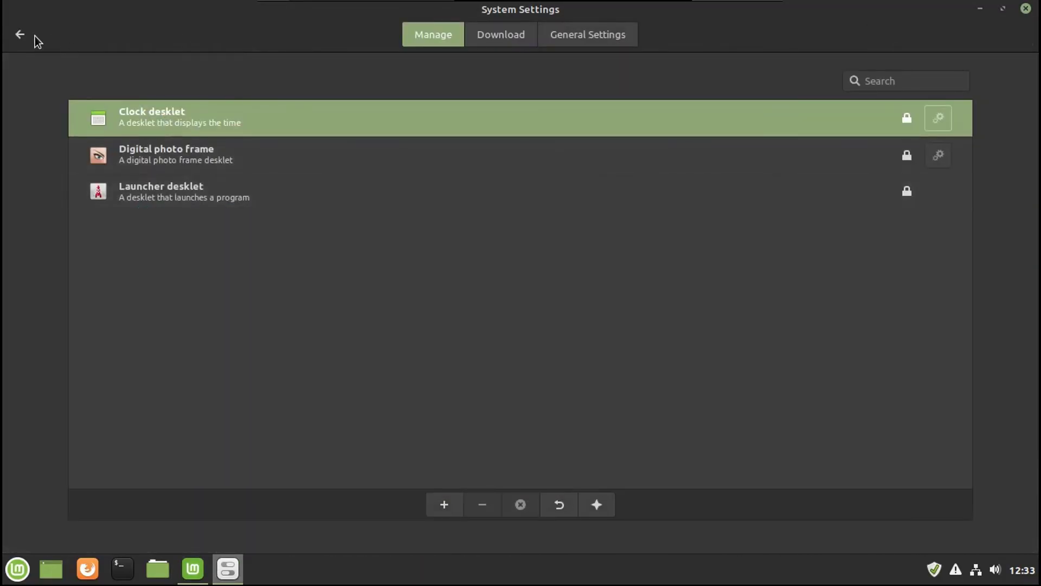
{"action": "left_click", "coordinate": [19, 34]}
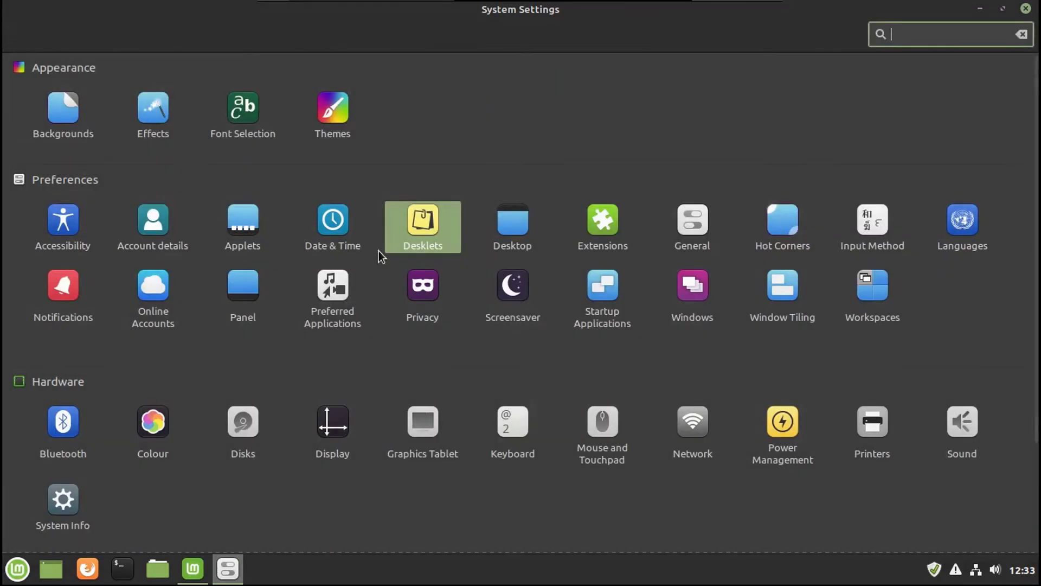
{"action": "left_click", "coordinate": [242, 232]}
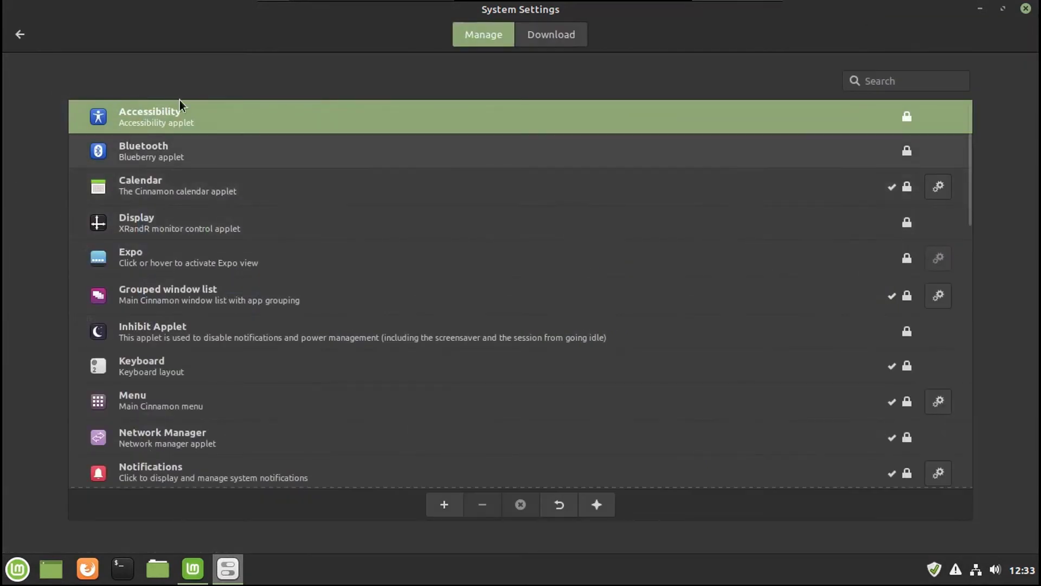
{"action": "left_click", "coordinate": [22, 34]}
{"action": "left_click", "coordinate": [252, 271]}
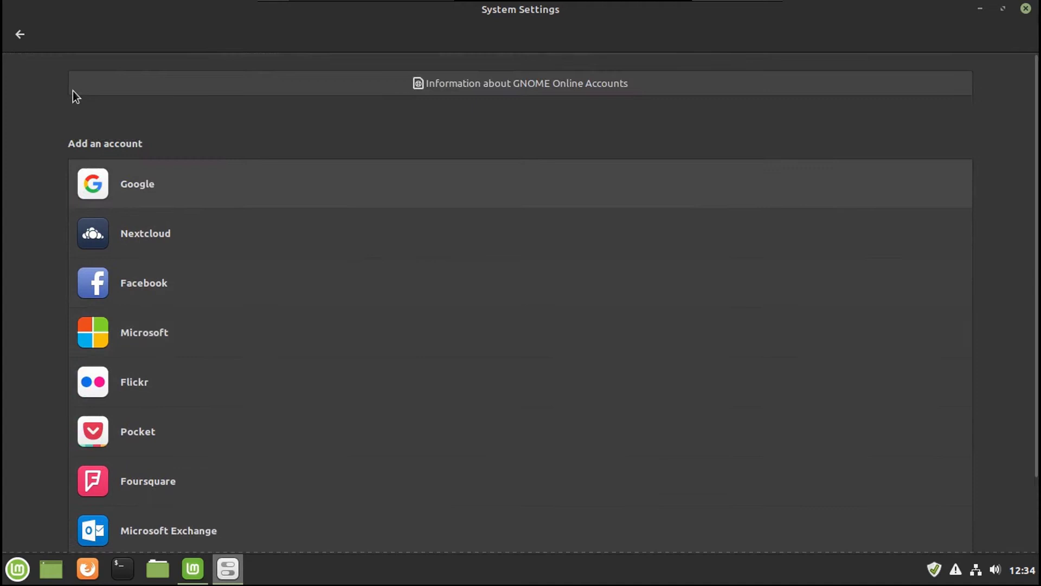
{"action": "left_click", "coordinate": [22, 35]}
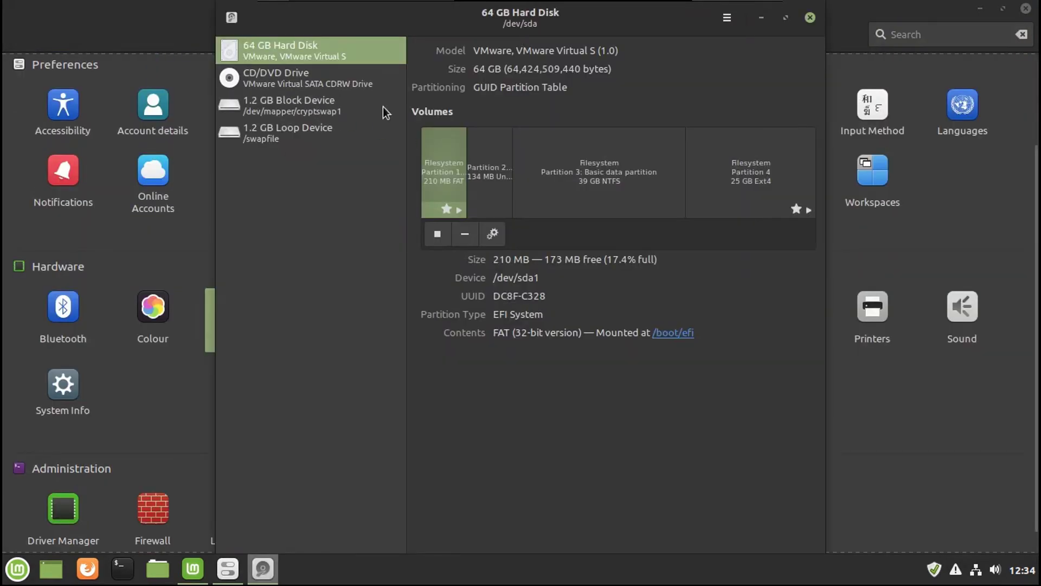
{"action": "left_click", "coordinate": [727, 18]}
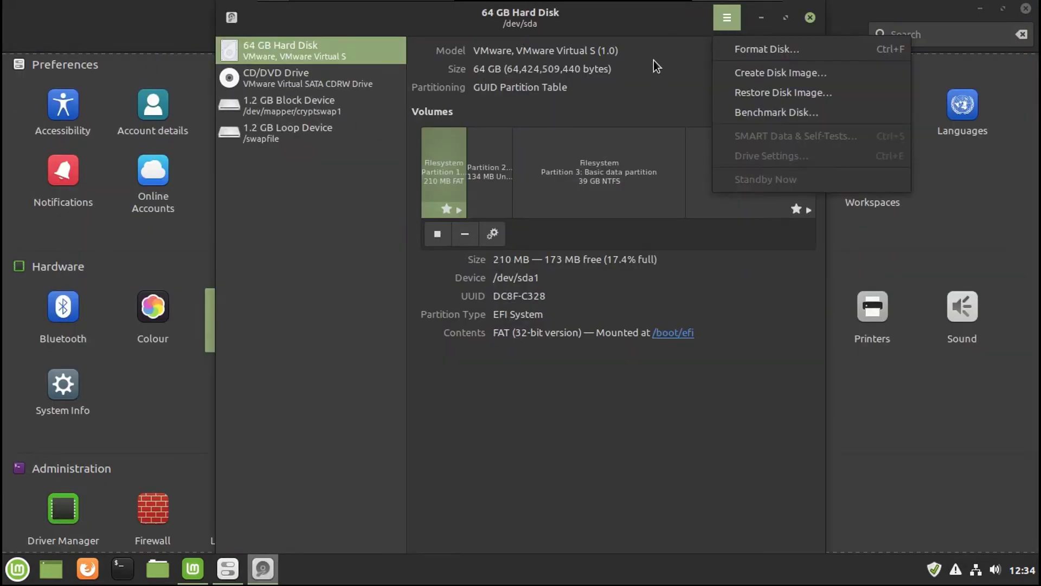
{"action": "left_click", "coordinate": [668, 49]}
{"action": "left_click", "coordinate": [810, 19]}
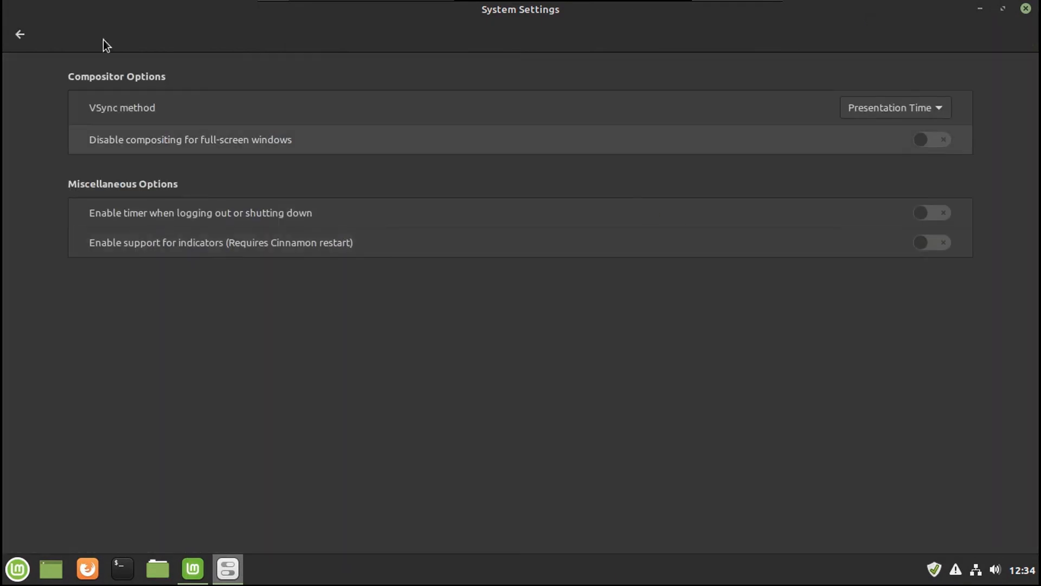
{"action": "left_click", "coordinate": [27, 37]}
{"action": "left_click", "coordinate": [417, 287]}
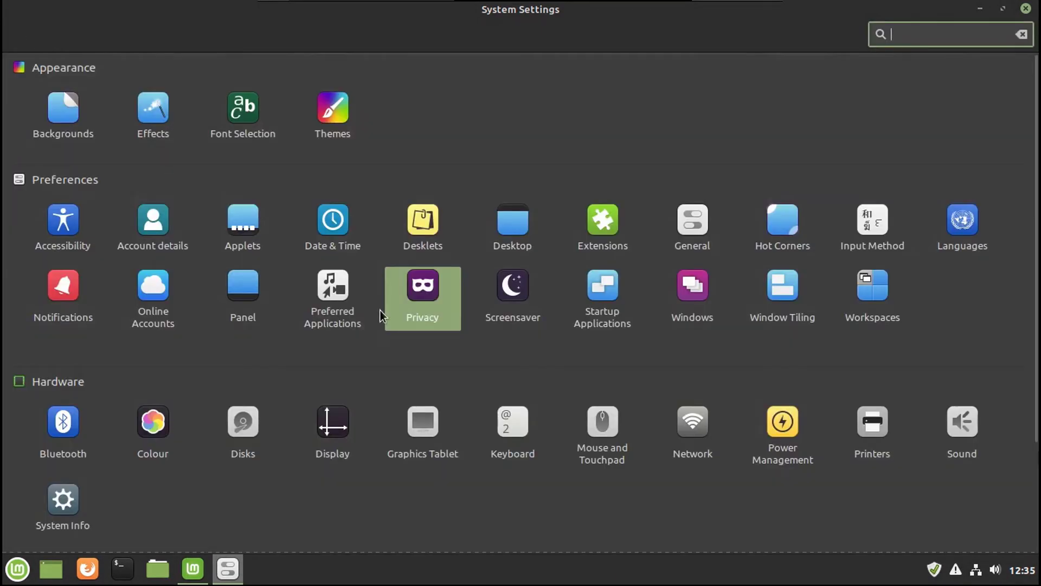
Step: Review the Groups tab in Users and Groups, then close that window
{"action": "scroll", "coordinate": [422, 370], "scroll_direction": "down", "scroll_amount": 3}
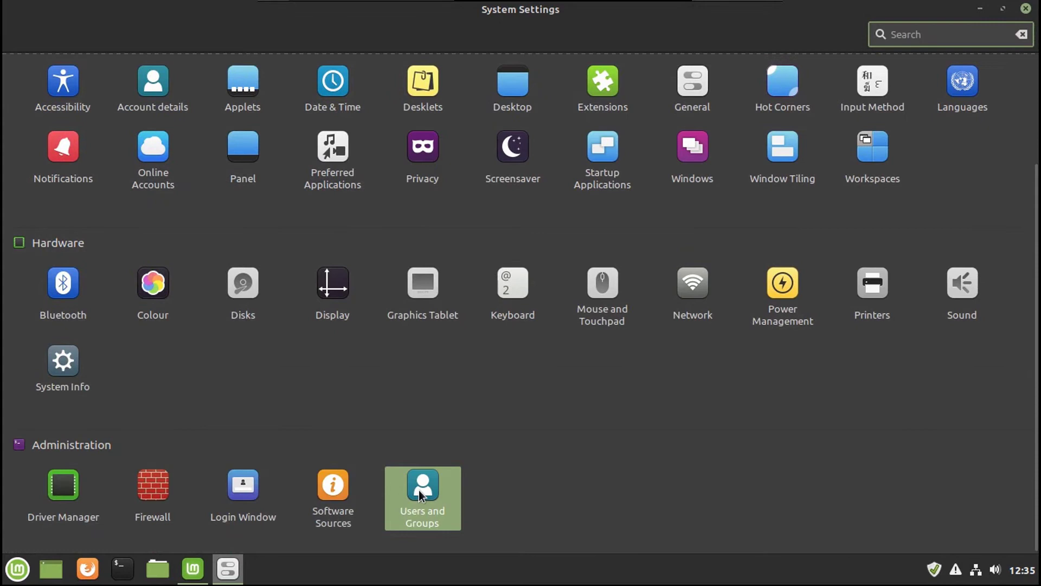
{"action": "left_click", "coordinate": [419, 490]}
{"action": "left_click", "coordinate": [349, 128]}
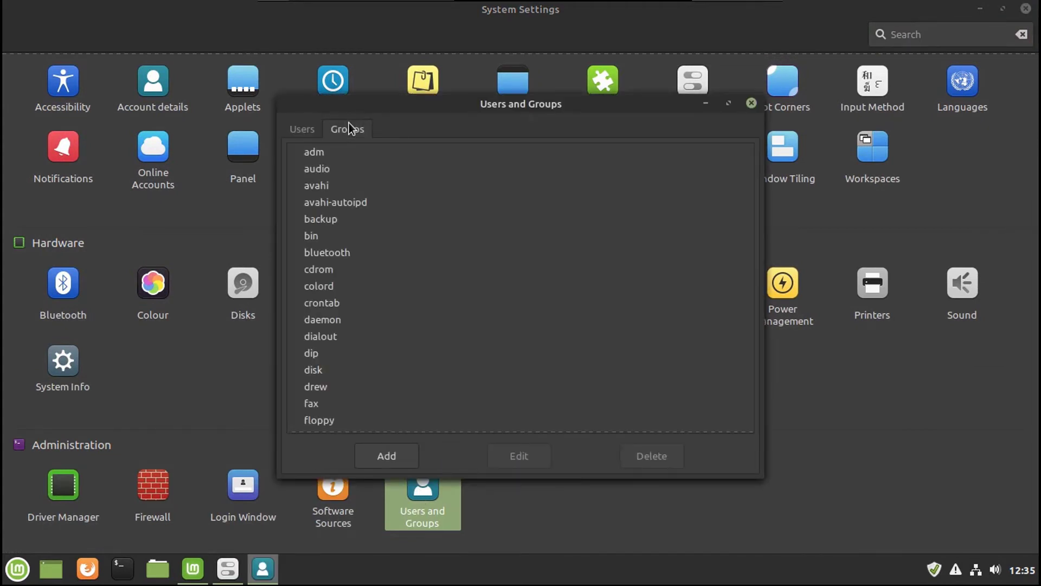
{"action": "left_click", "coordinate": [307, 133]}
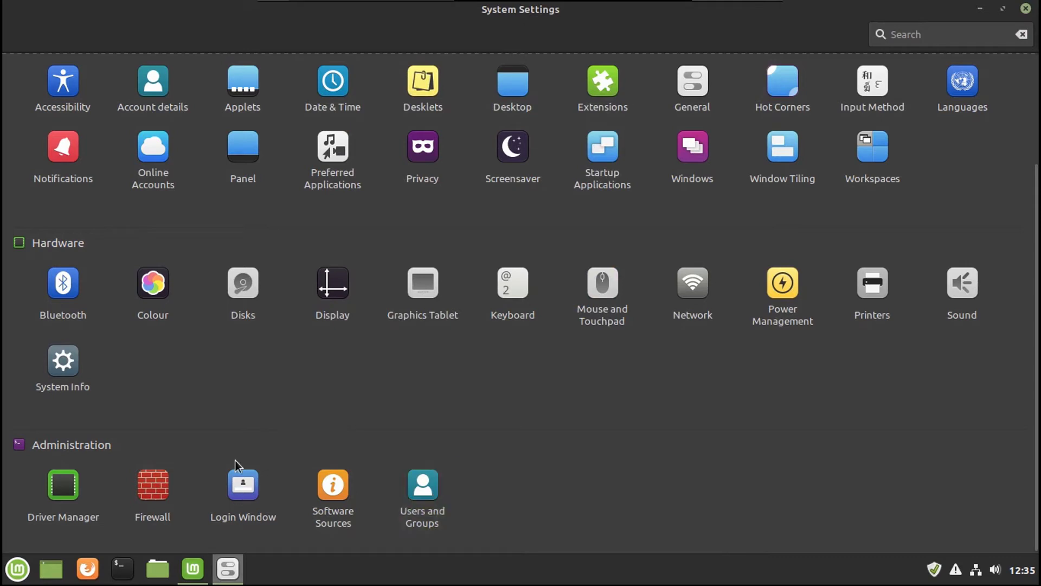
Step: View the Login Window appearance options, then close System Settings
{"action": "left_click", "coordinate": [244, 480]}
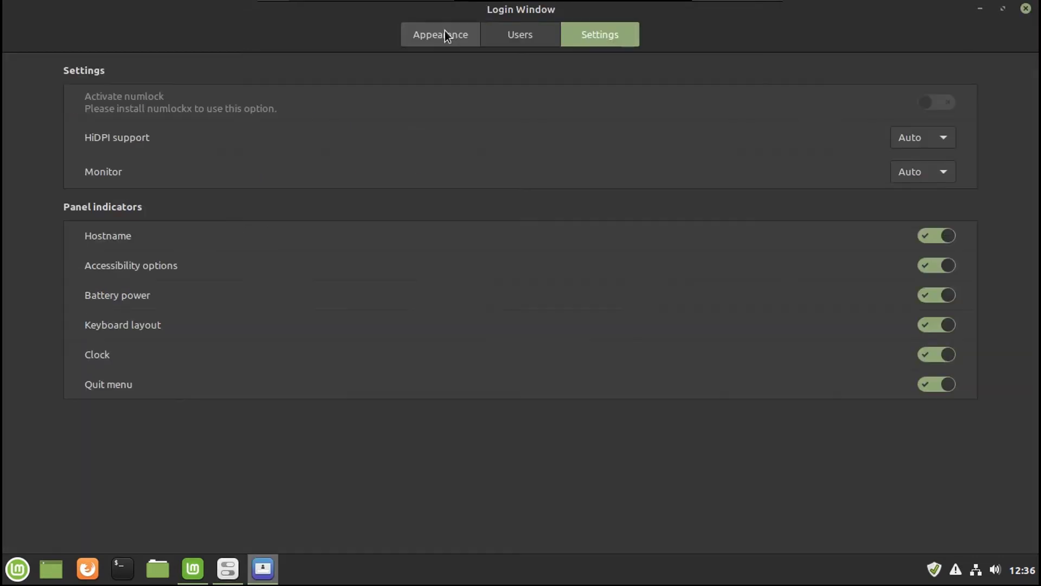
{"action": "left_click", "coordinate": [442, 34]}
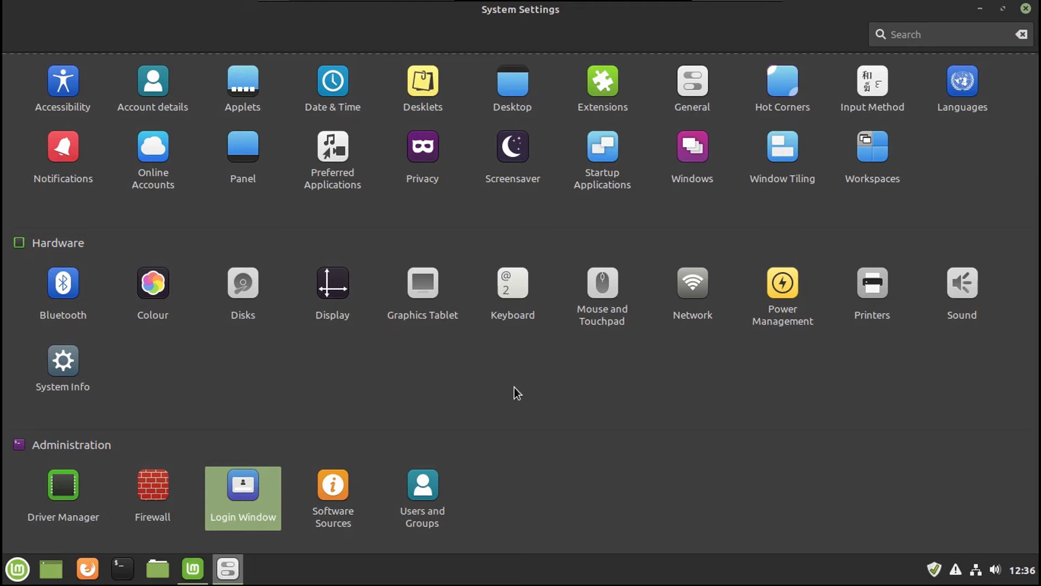
{"action": "scroll", "coordinate": [514, 388], "scroll_direction": "up", "scroll_amount": 3}
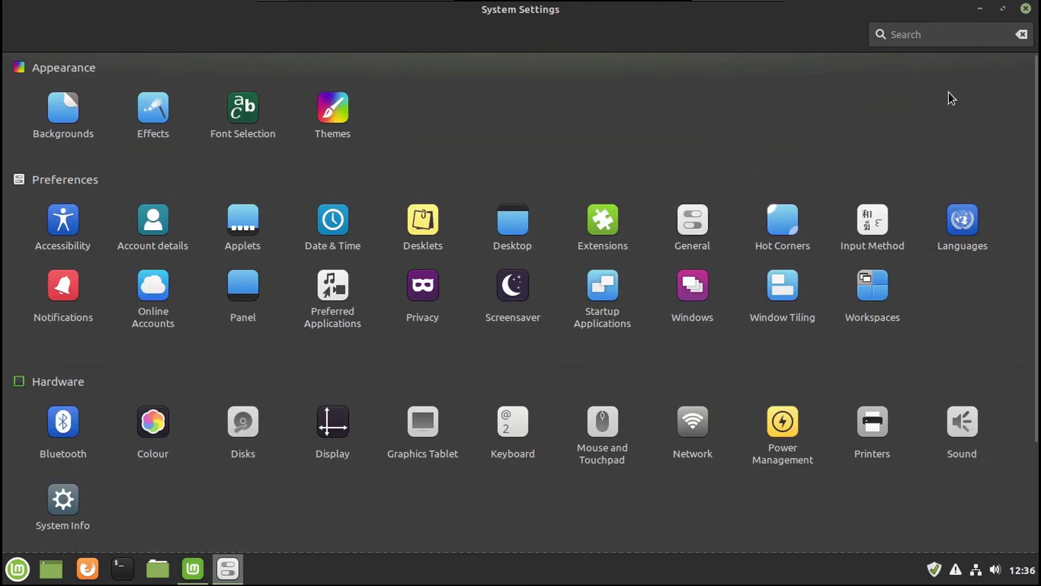
{"action": "left_click", "coordinate": [1026, 8]}
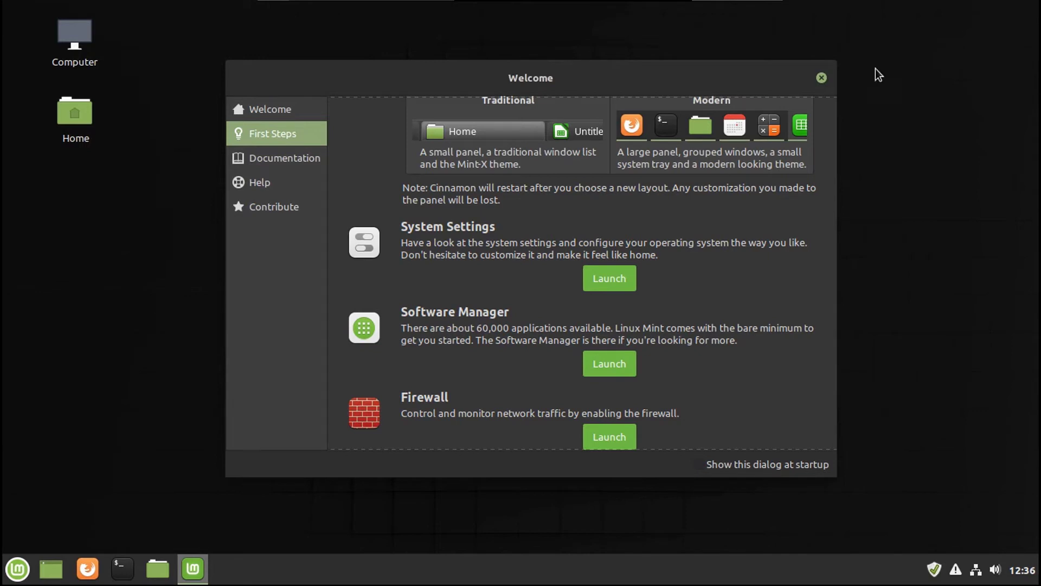
Step: Install Minecraft from Software Manager with password authentication, then search for 'spotify'
{"action": "scroll", "coordinate": [697, 268], "scroll_direction": "down", "scroll_amount": 1}
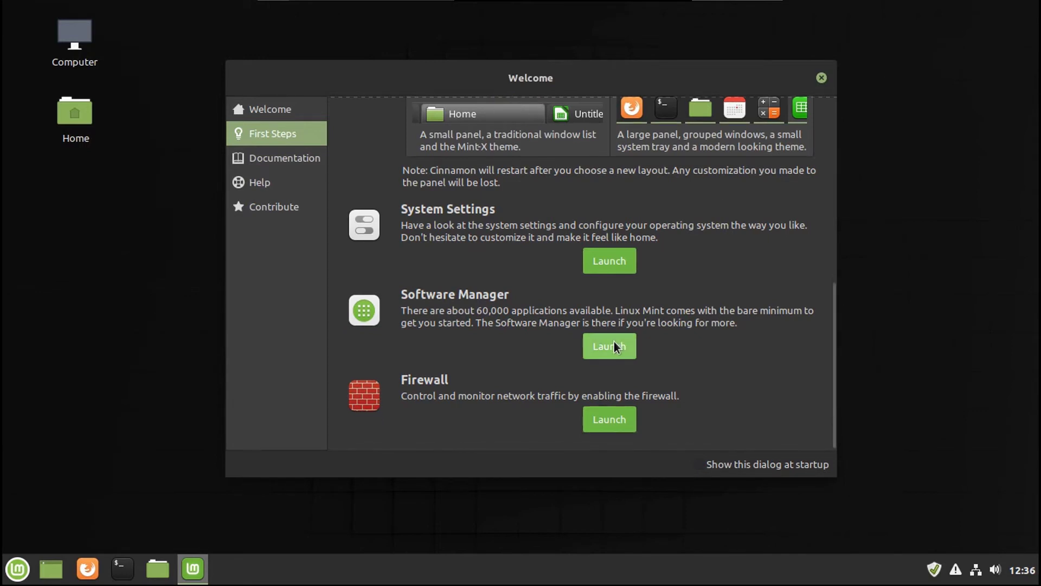
{"action": "left_click", "coordinate": [609, 346]}
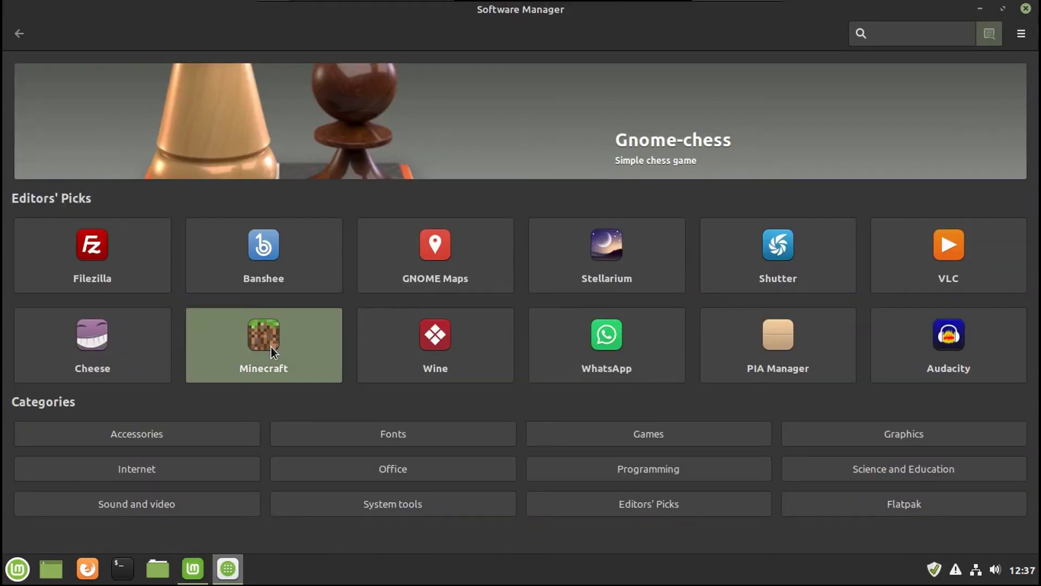
{"action": "left_click", "coordinate": [313, 373]}
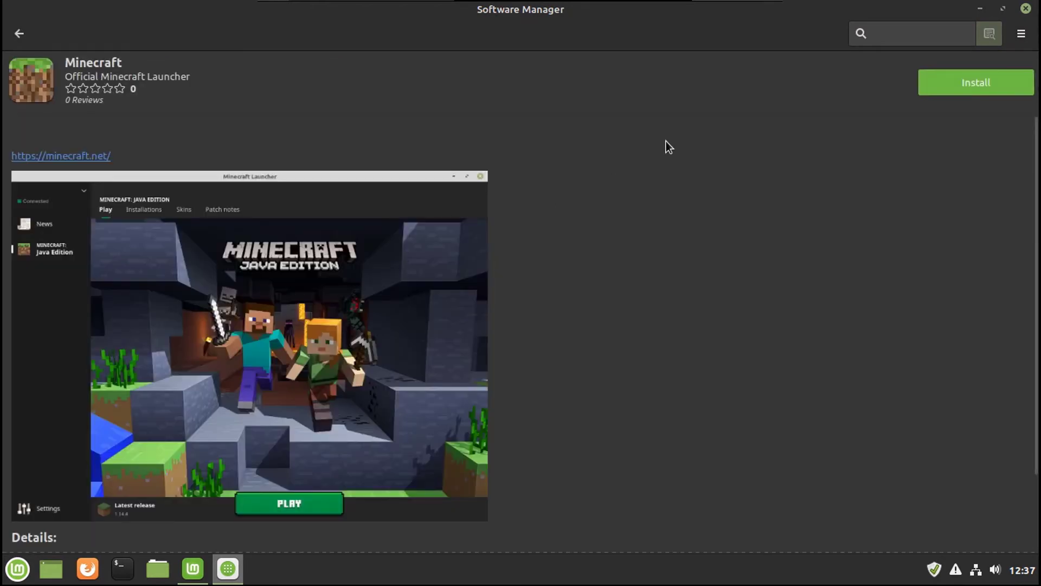
{"action": "left_click", "coordinate": [969, 76]}
{"action": "left_click", "coordinate": [618, 381]}
{"action": "type", "text": "*****"}
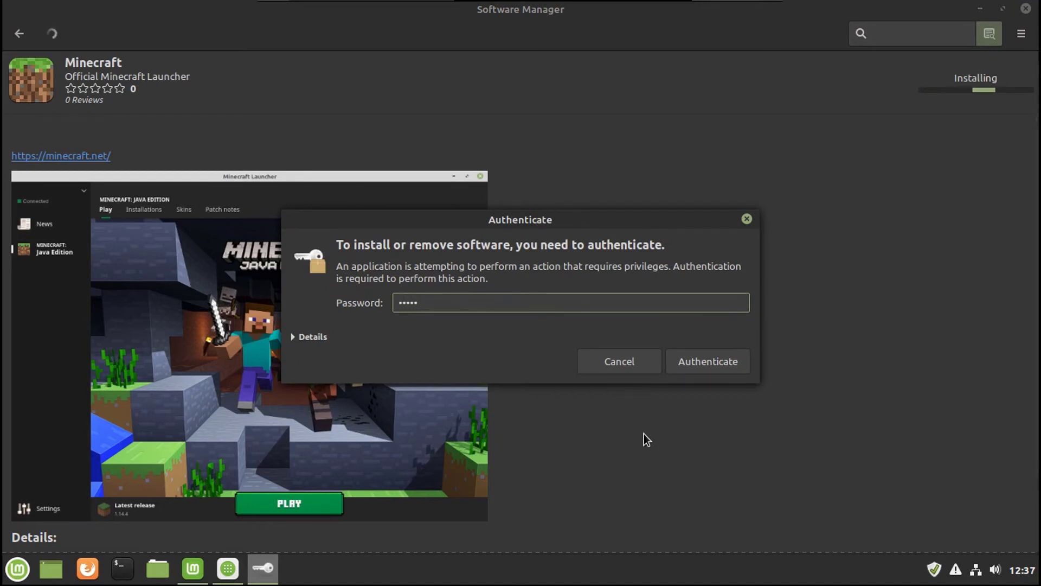
{"action": "type", "text": "******"}
{"action": "key", "text": "Return"}
{"action": "left_click", "coordinate": [19, 33]}
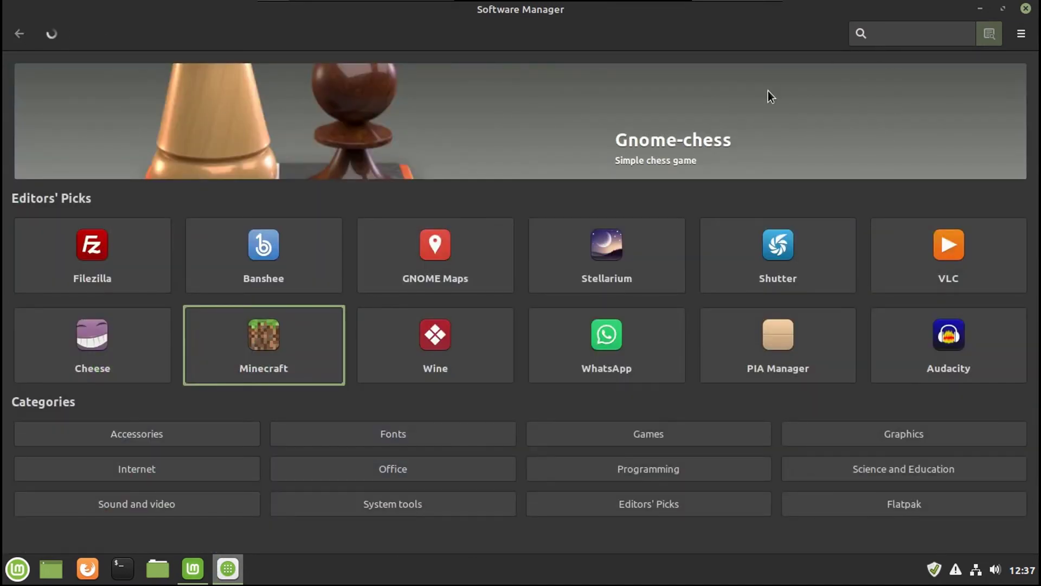
{"action": "type", "text": "spotify"}
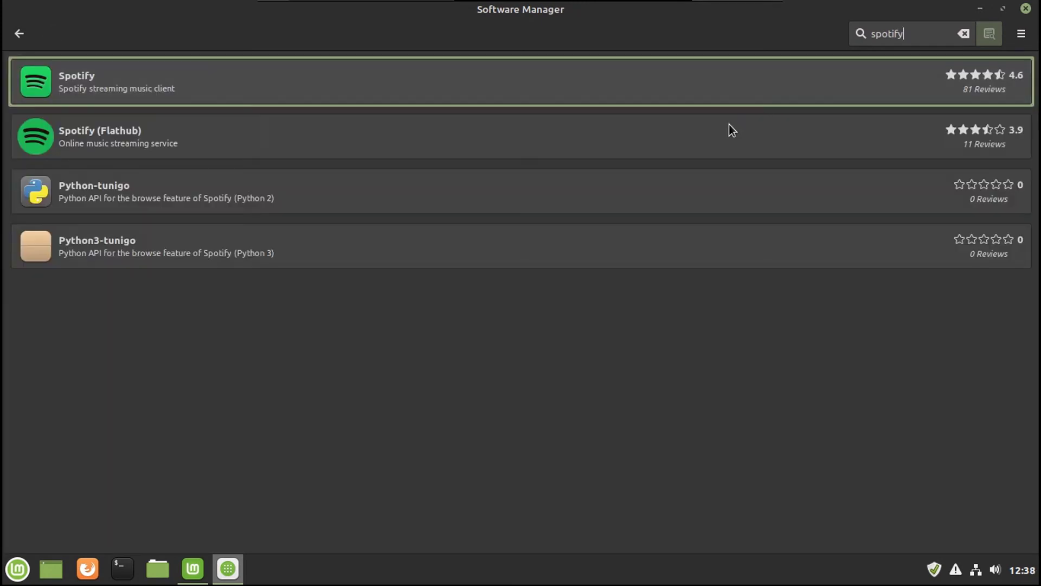
Step: Install Spotify and view the packages currently being installed
{"action": "left_click", "coordinate": [480, 96]}
{"action": "left_click", "coordinate": [965, 92]}
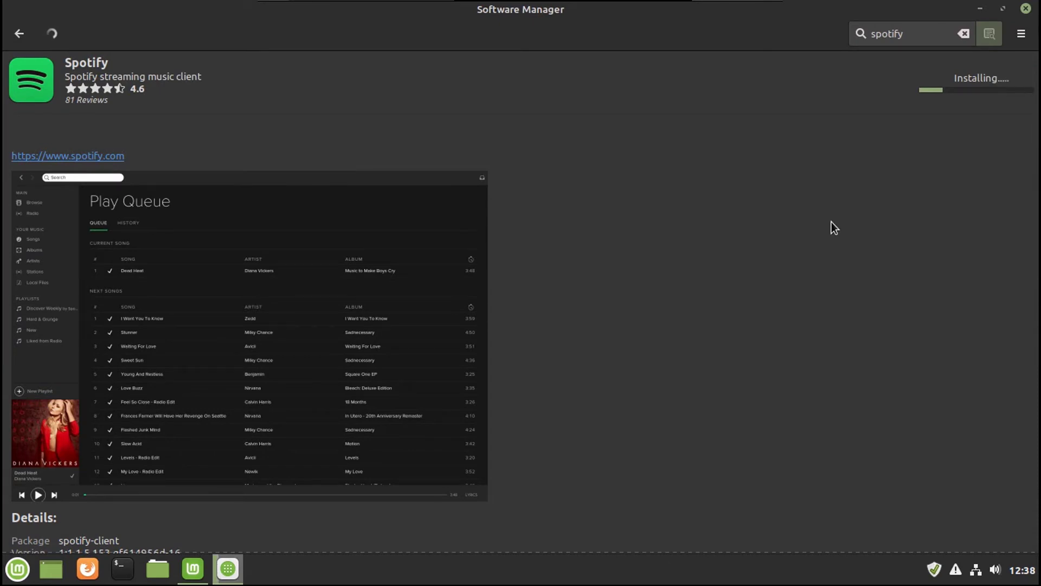
{"action": "left_click", "coordinate": [51, 37]}
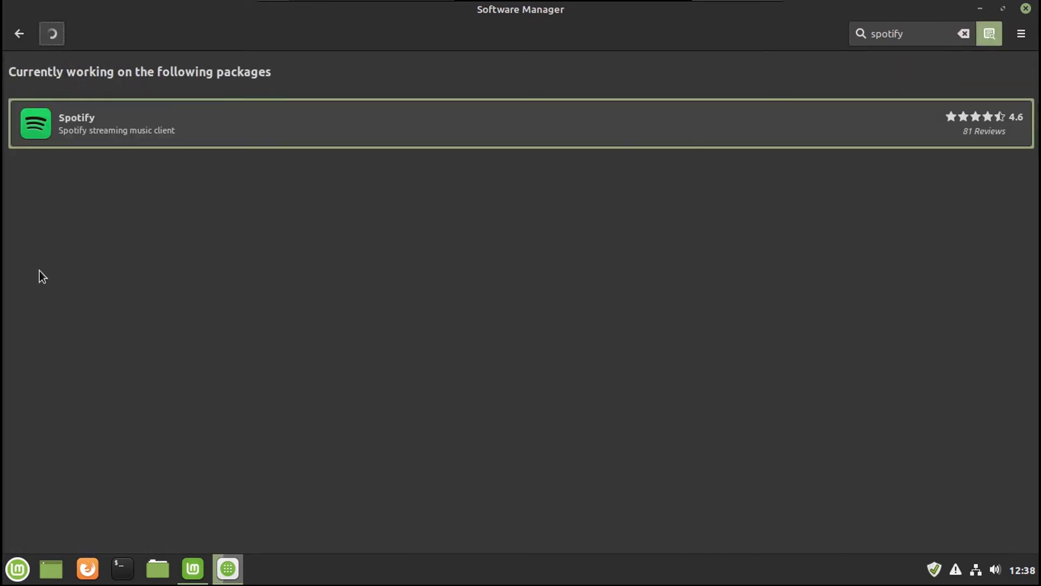
Step: Launch Minecraft Launcher by searching 'min' in the applications menu
{"action": "left_click", "coordinate": [17, 568]}
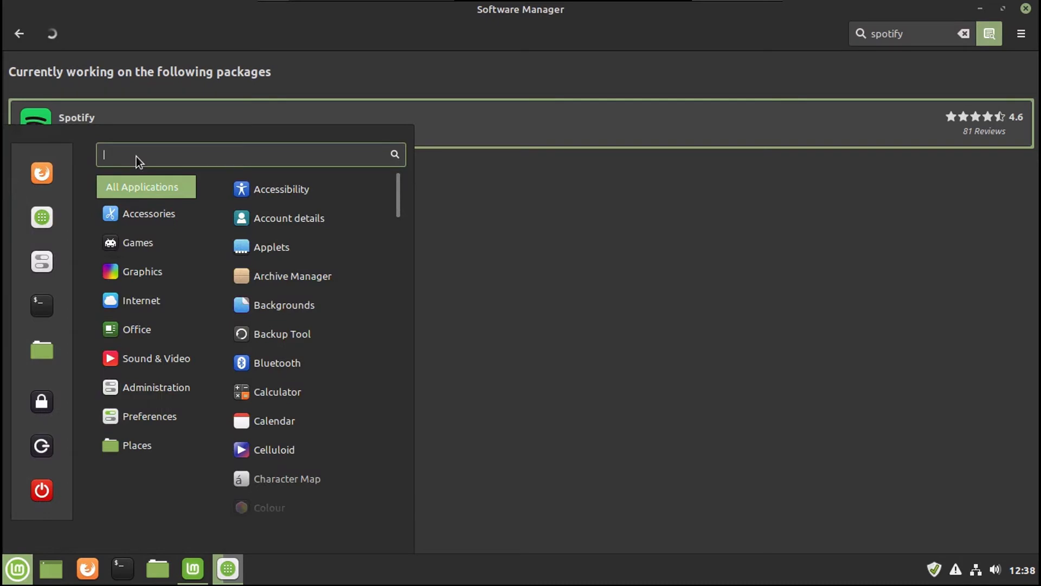
{"action": "type", "text": "min"}
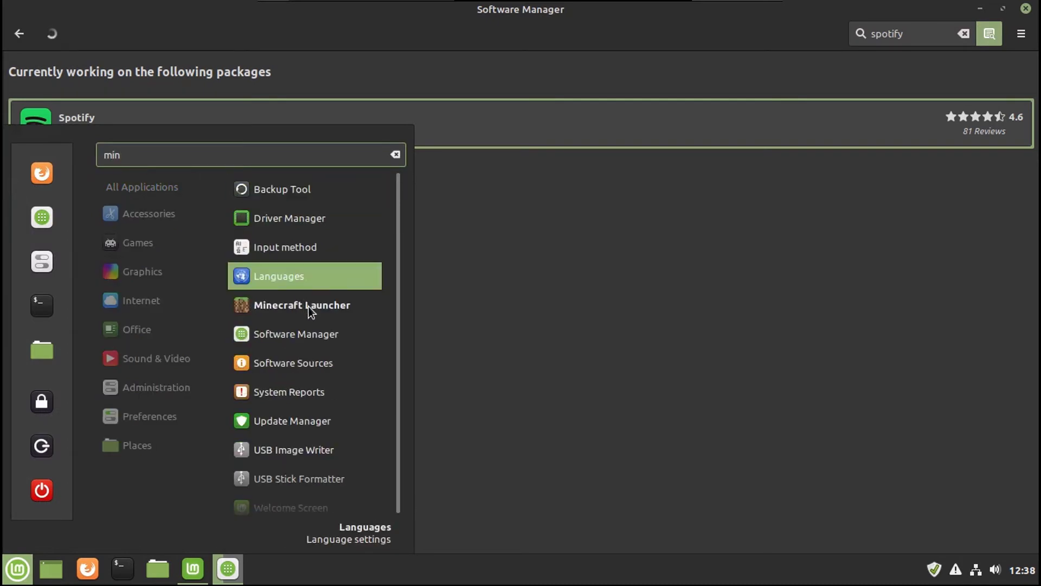
{"action": "left_click", "coordinate": [308, 306]}
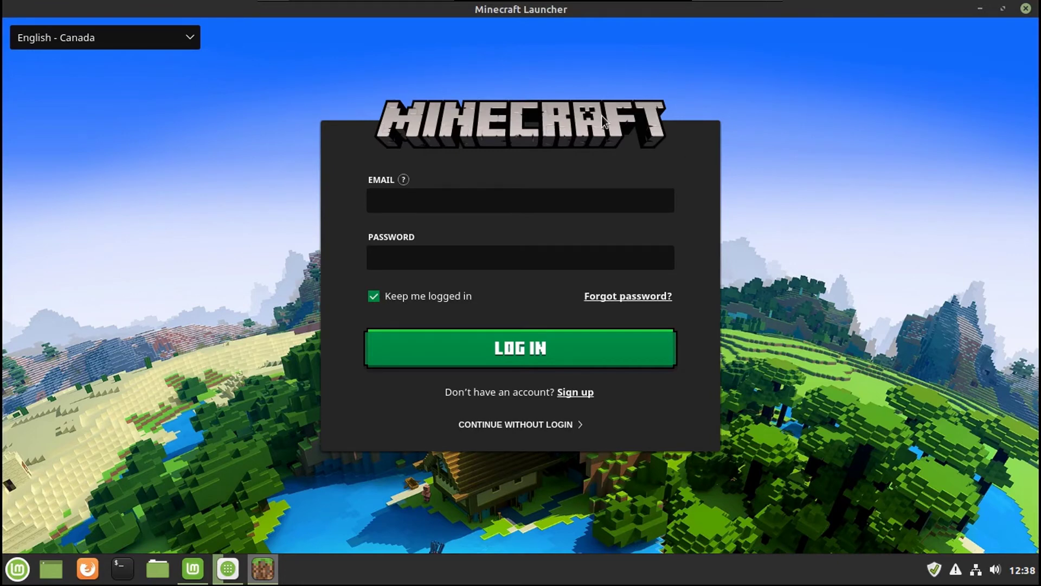
Step: Close Minecraft Launcher and launch Spotify by searching 'spo' in the menu
{"action": "left_click", "coordinate": [1026, 8]}
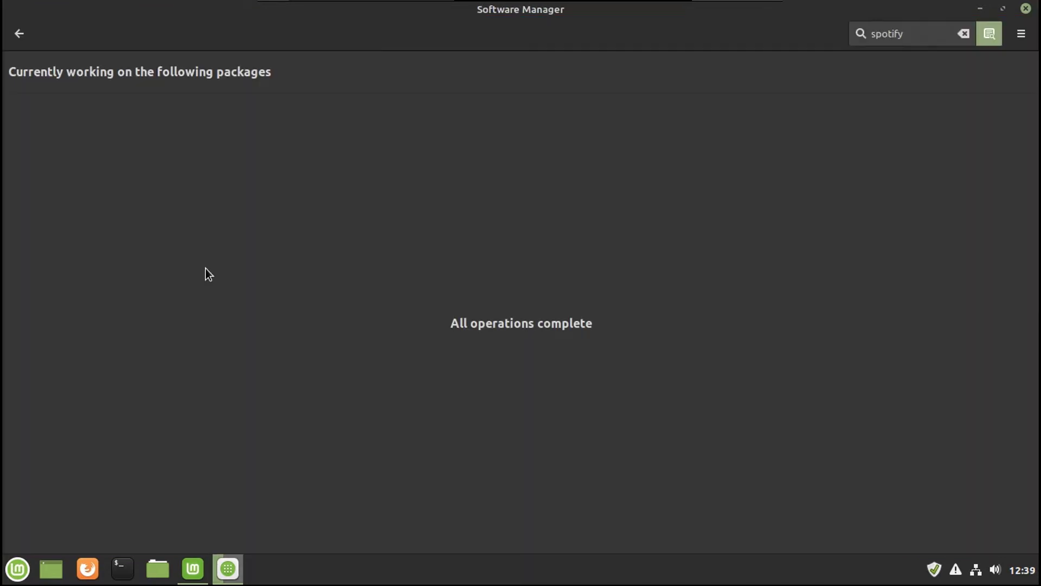
{"action": "key", "text": "super"}
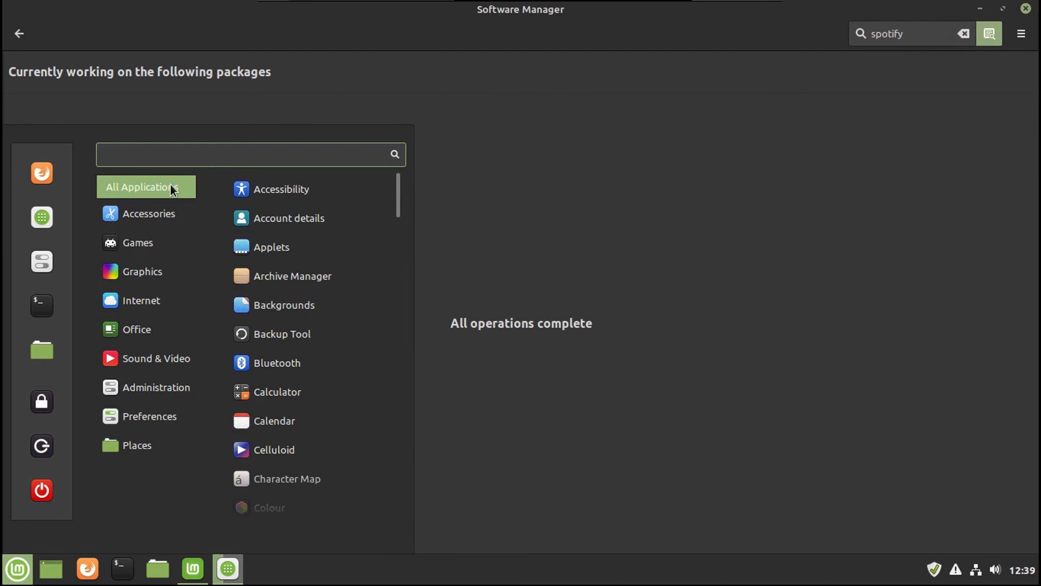
{"action": "type", "text": "spo"}
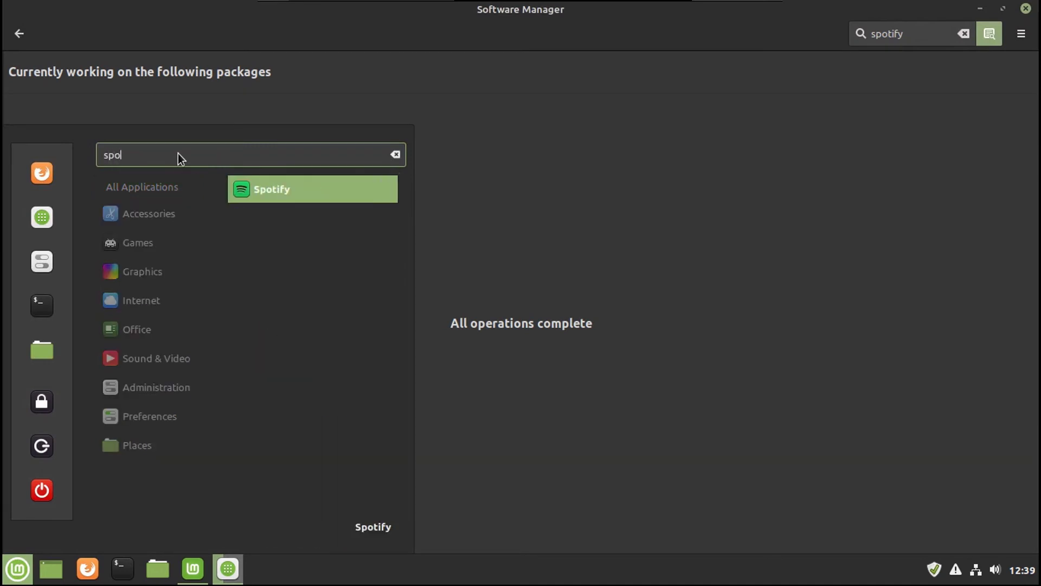
{"action": "left_click", "coordinate": [242, 189]}
Step: Maximize and restore Spotify, close it, then search Software Manager for 'flowblade'
{"action": "left_click", "coordinate": [956, 28]}
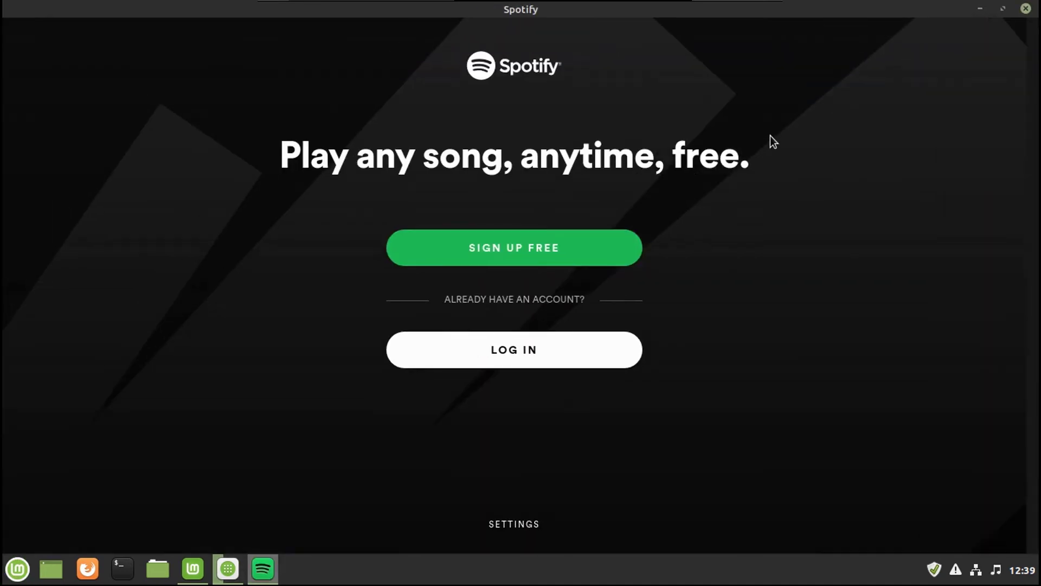
{"action": "left_click", "coordinate": [1003, 8]}
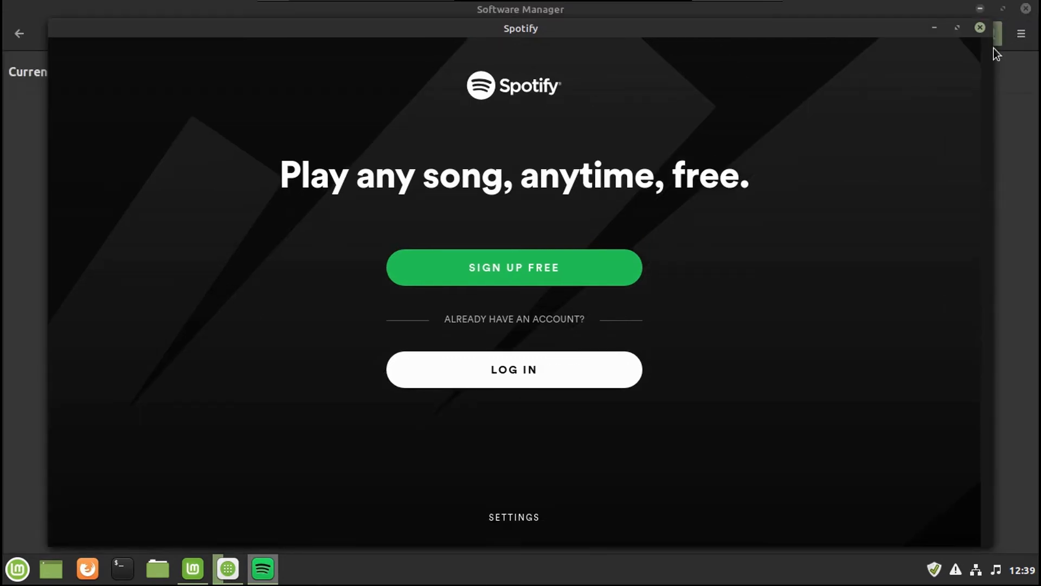
{"action": "left_click", "coordinate": [959, 31]}
{"action": "mouse_move", "coordinate": [1039, 3]}
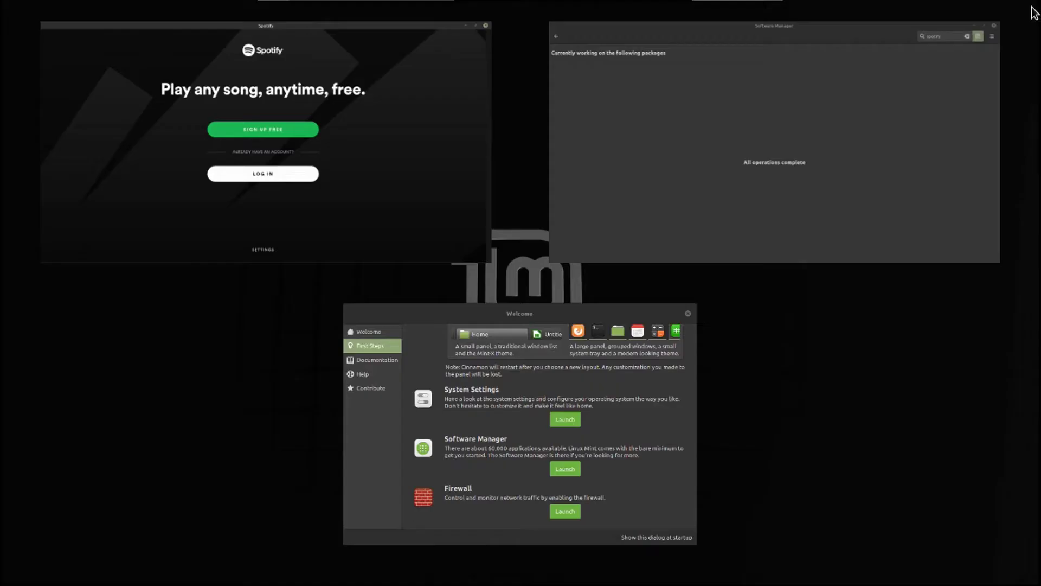
{"action": "left_click", "coordinate": [373, 122]}
{"action": "key", "text": "alt+F4"}
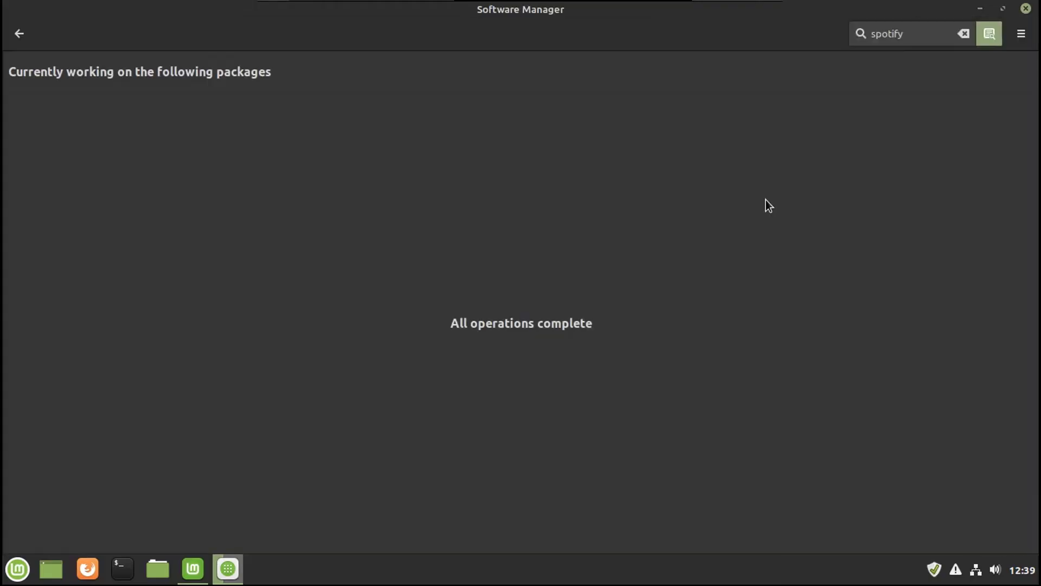
{"action": "left_click", "coordinate": [963, 34]}
{"action": "type", "text": "flow"}
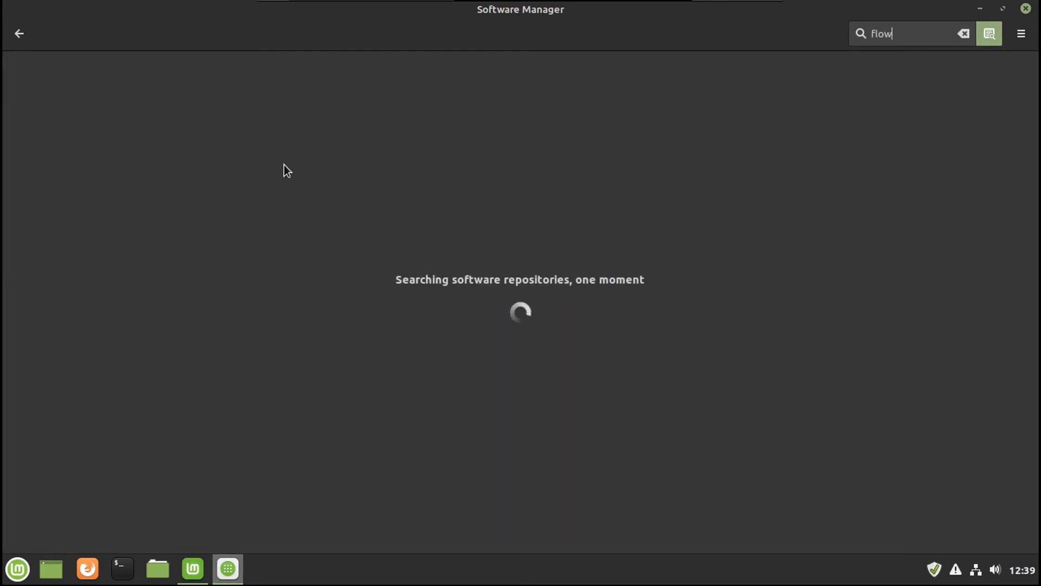
{"action": "type", "text": "blade"}
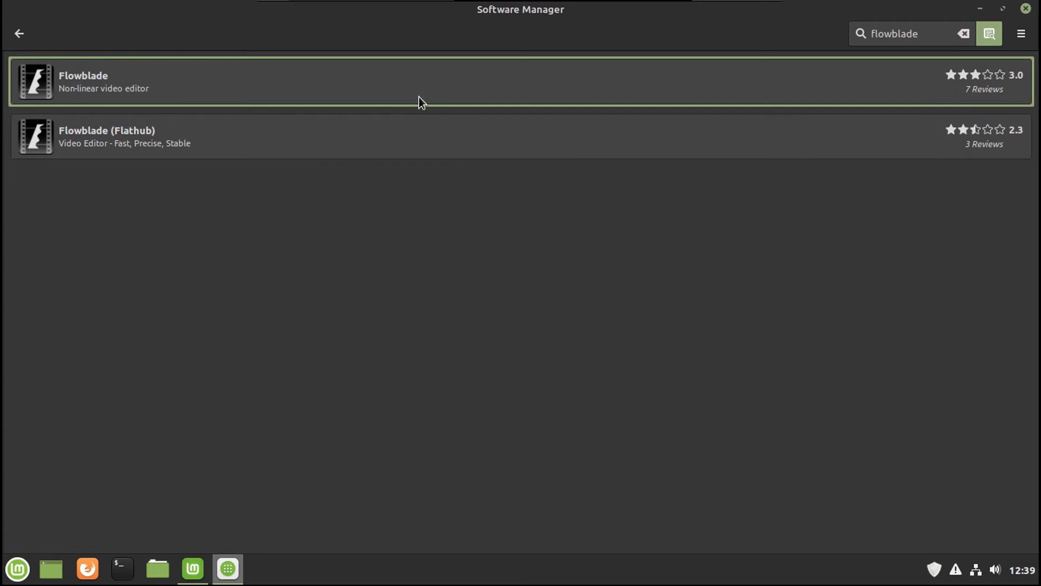
Step: Install Flowblade with its required additional packages, then minimize Software Manager
{"action": "left_click", "coordinate": [419, 98]}
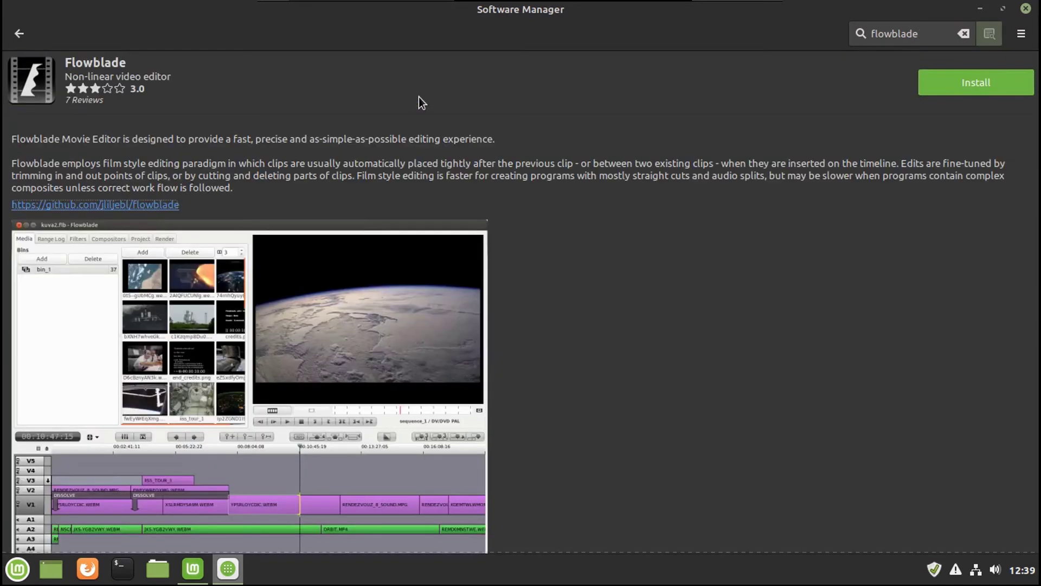
{"action": "left_click", "coordinate": [967, 82]}
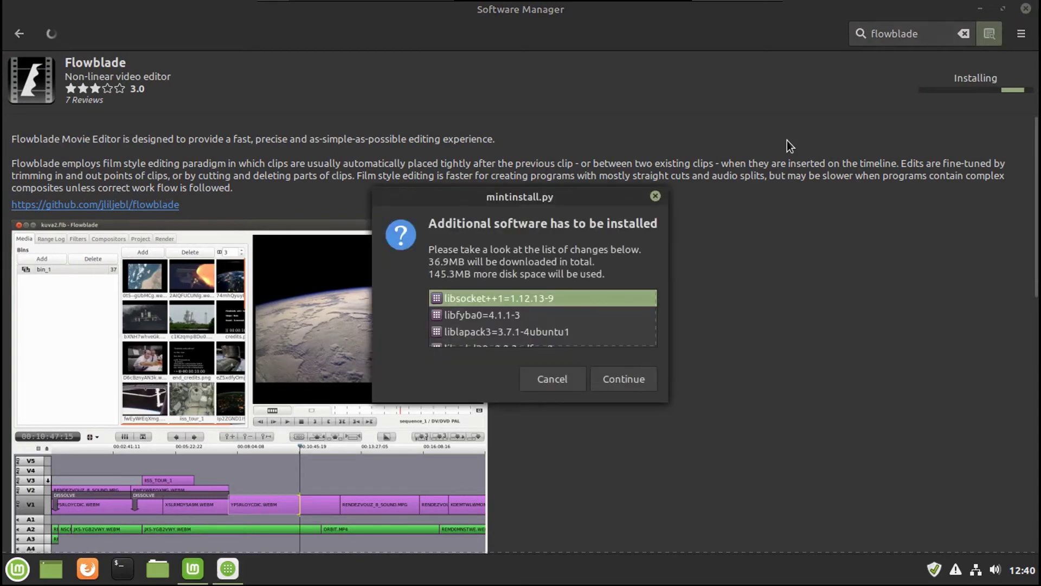
{"action": "left_click", "coordinate": [612, 377]}
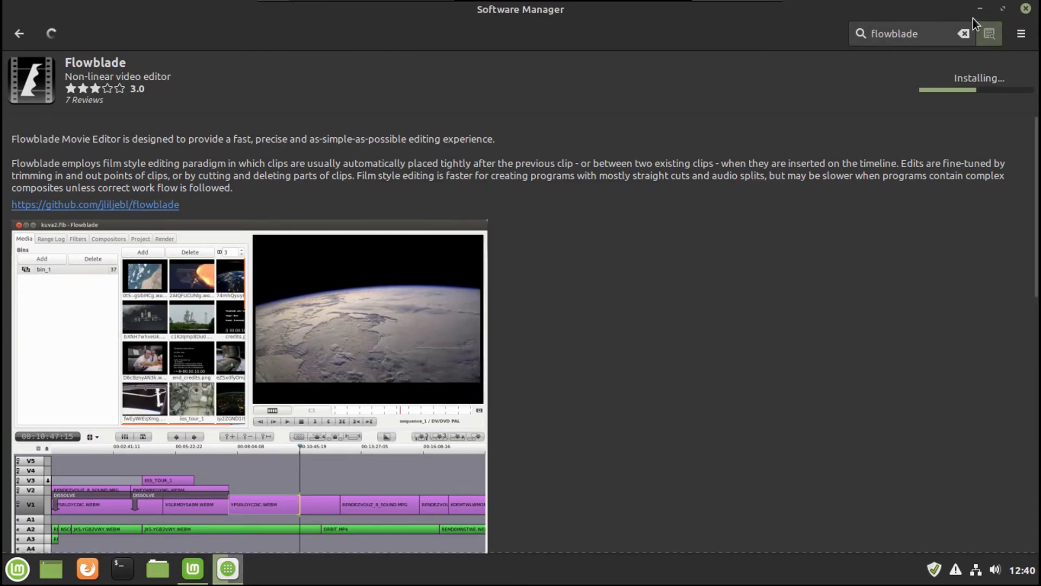
{"action": "left_click", "coordinate": [978, 9]}
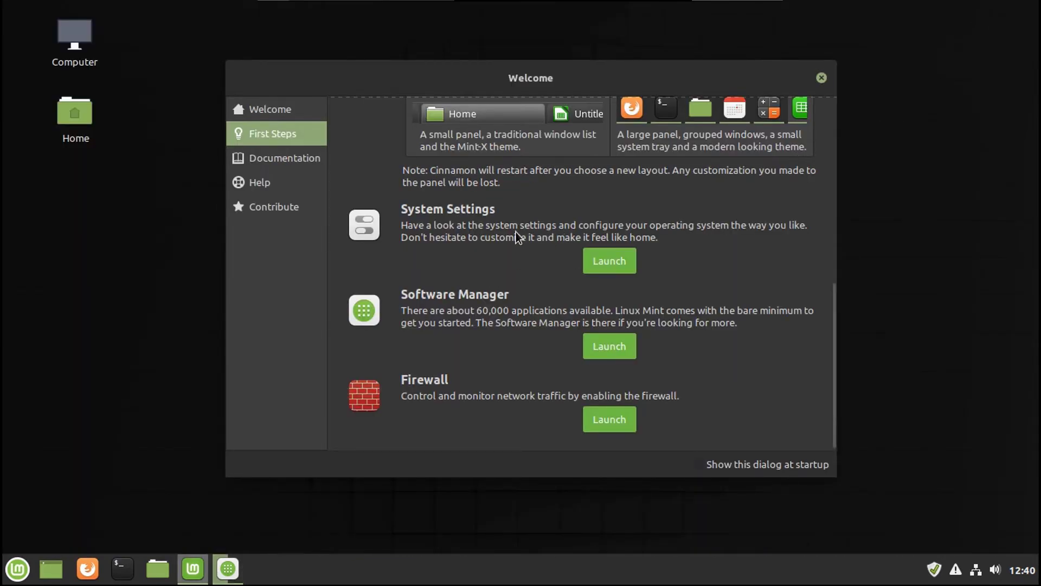
Step: Browse the Documentation and Help pages and open the Linux Mint forums in the browser, then close it
{"action": "left_click", "coordinate": [603, 421]}
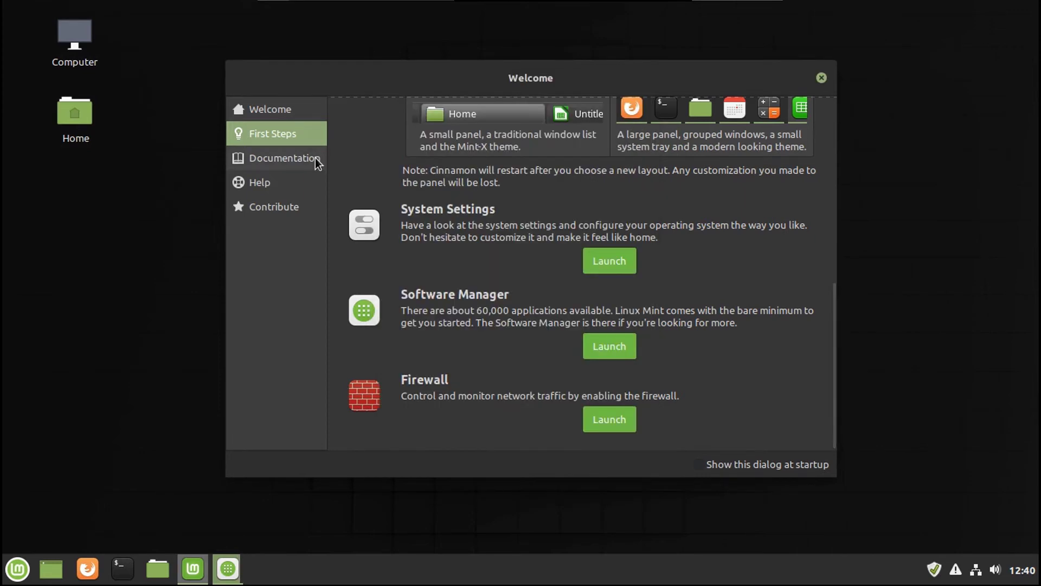
{"action": "left_click", "coordinate": [314, 158]}
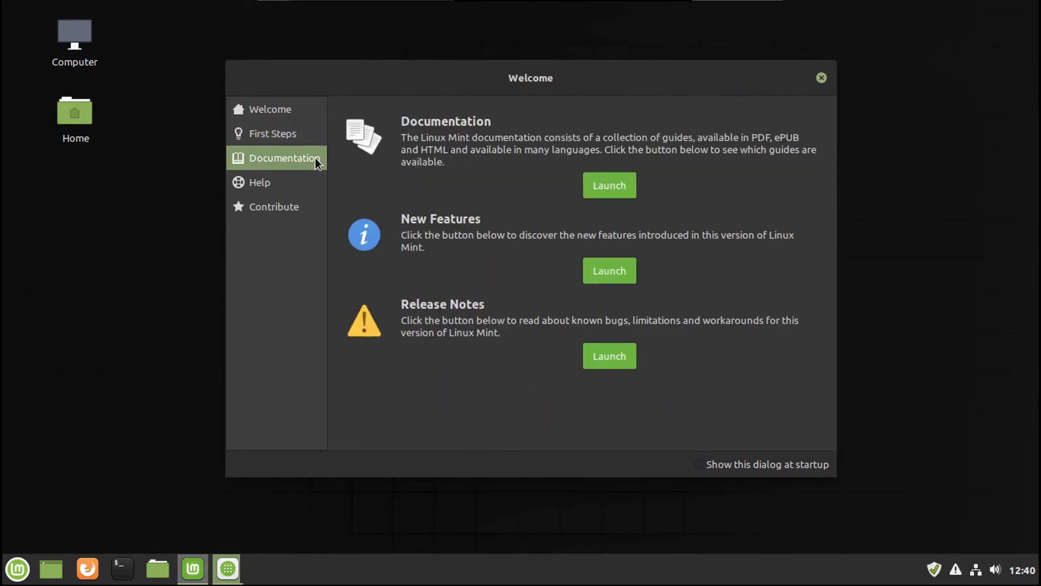
{"action": "left_click", "coordinate": [285, 182]}
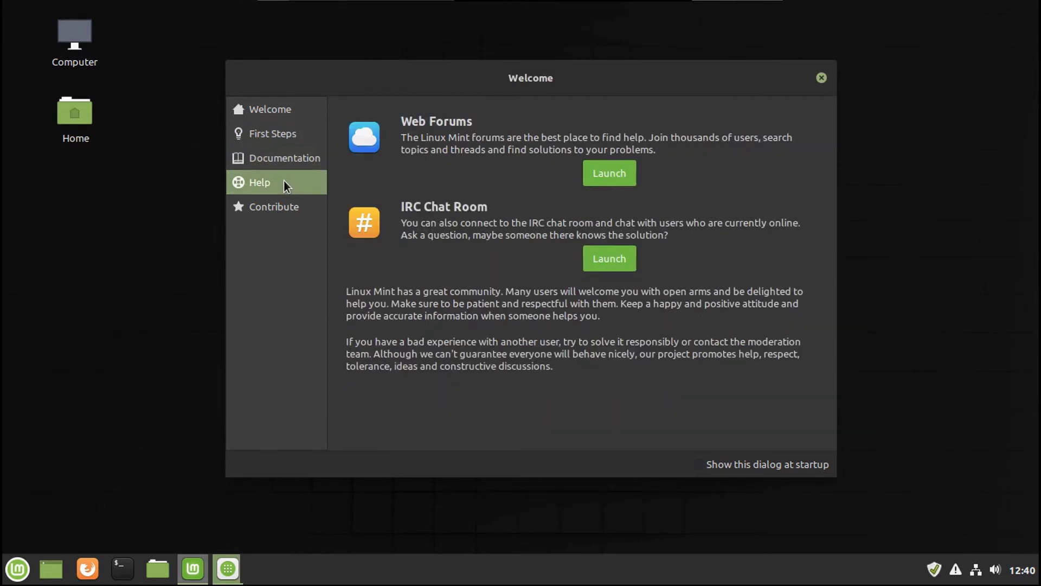
{"action": "left_click", "coordinate": [601, 173]}
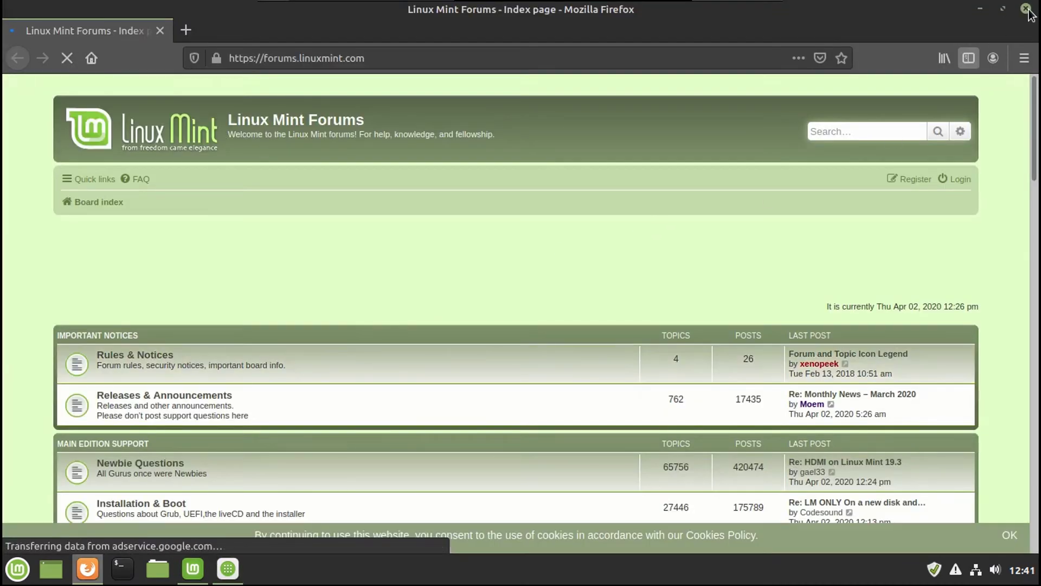
{"action": "left_click", "coordinate": [1027, 9]}
Step: Join the IRC help chat, send 'Hello, you're on YouTube.', and quit HexChat
{"action": "left_click", "coordinate": [625, 254]}
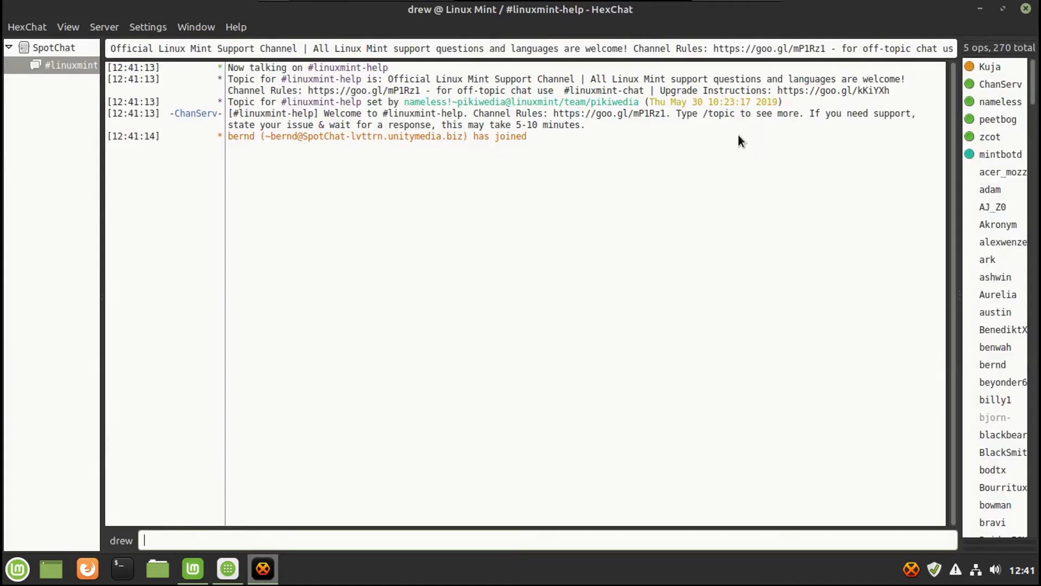
{"action": "type", "text": "He"}
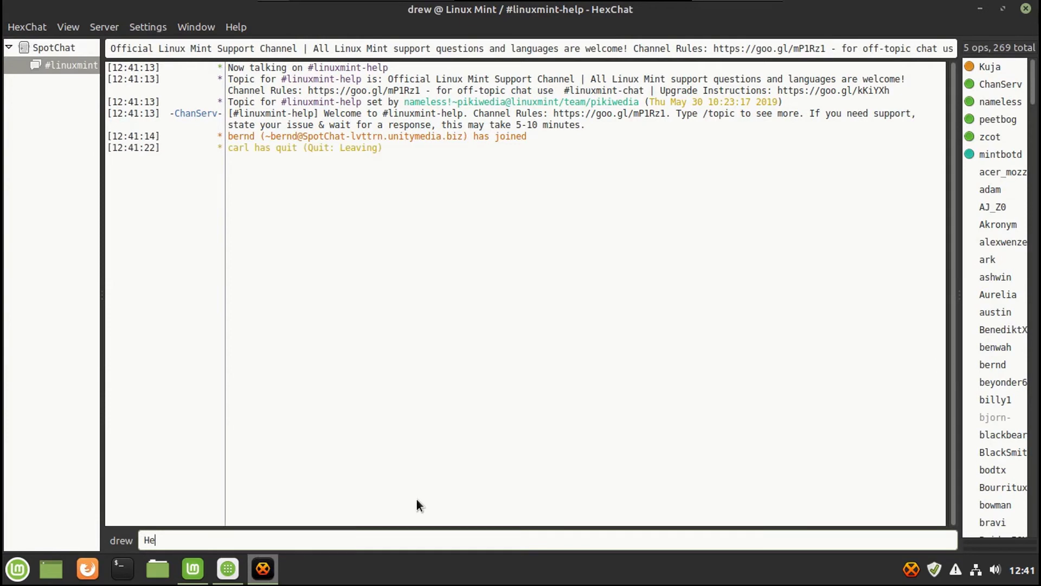
{"action": "type", "text": "llo, you're on YouTube."}
{"action": "key", "text": "Return"}
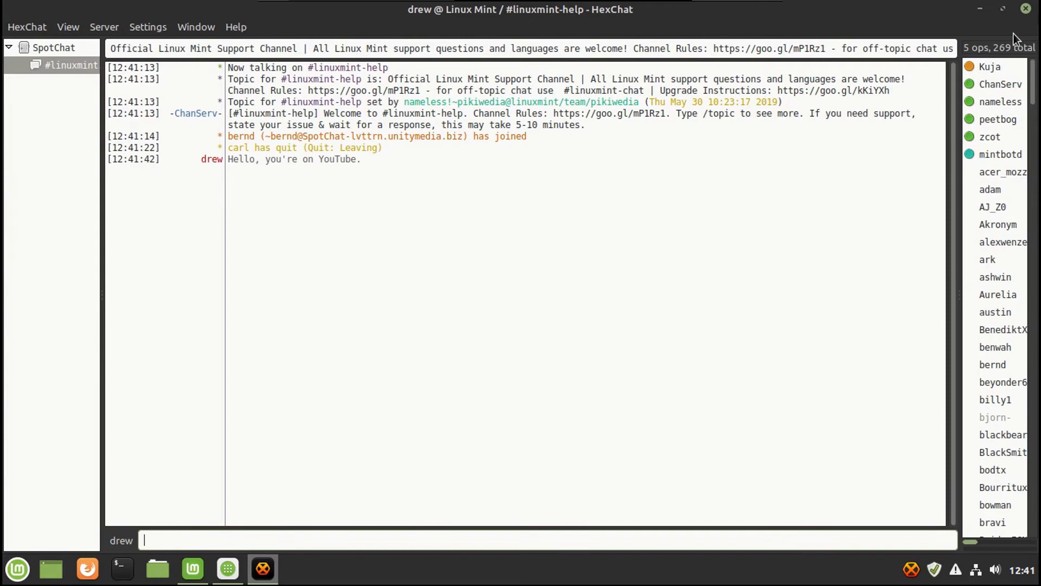
{"action": "left_click", "coordinate": [1026, 8]}
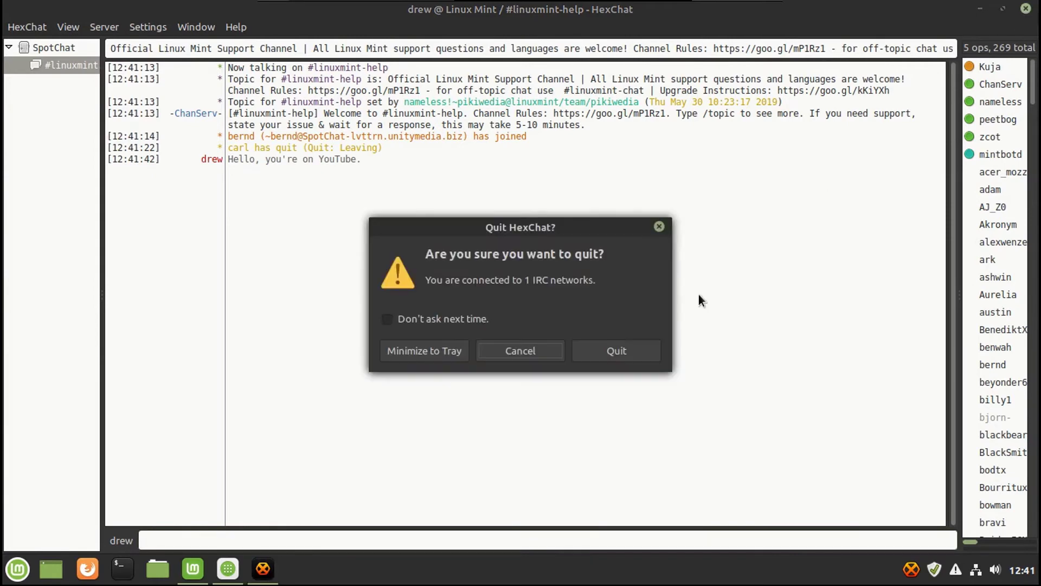
{"action": "left_click", "coordinate": [578, 348]}
Step: View the Contribute page, read the Get Involved page in Firefox, then close the browser
{"action": "left_click", "coordinate": [289, 208]}
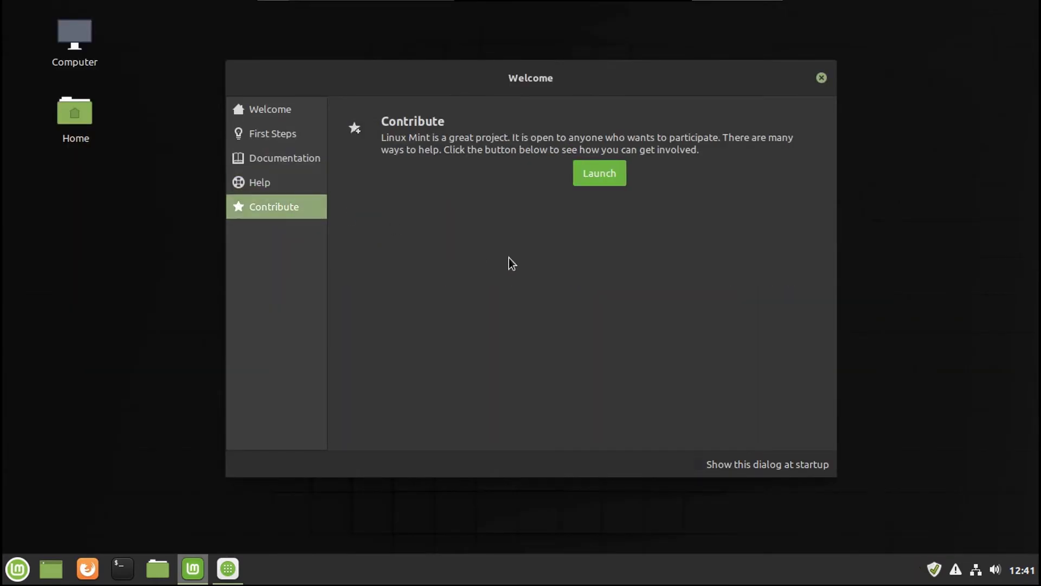
{"action": "left_click", "coordinate": [597, 180]}
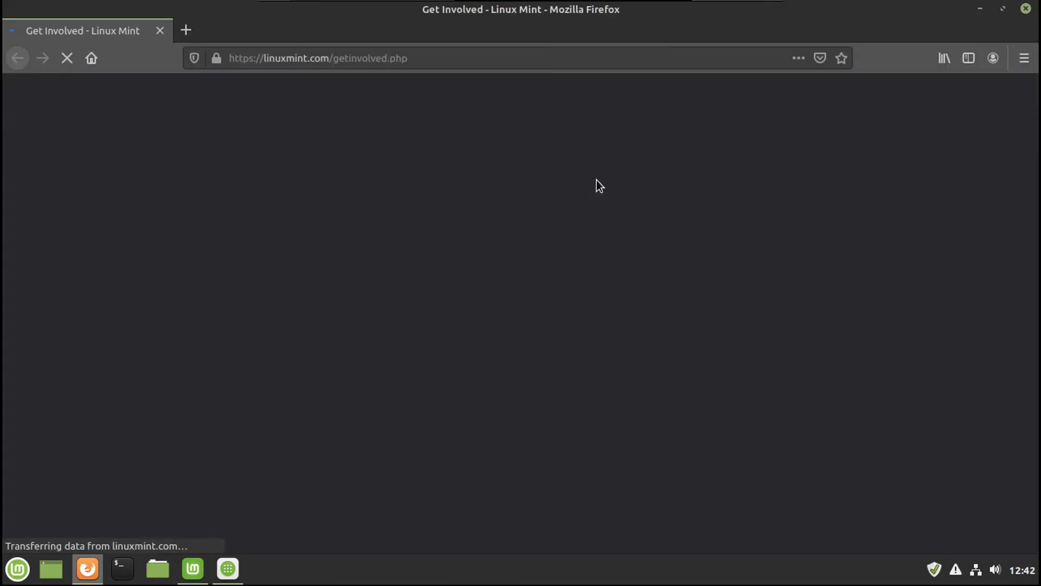
{"action": "scroll", "coordinate": [416, 264], "scroll_direction": "down", "scroll_amount": 7}
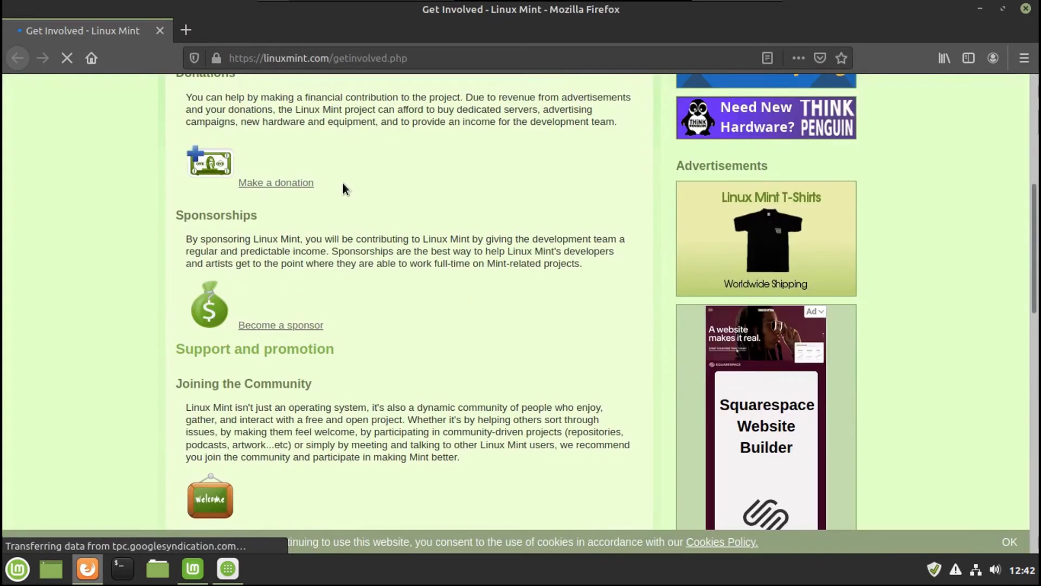
{"action": "scroll", "coordinate": [387, 209], "scroll_direction": "down", "scroll_amount": 6}
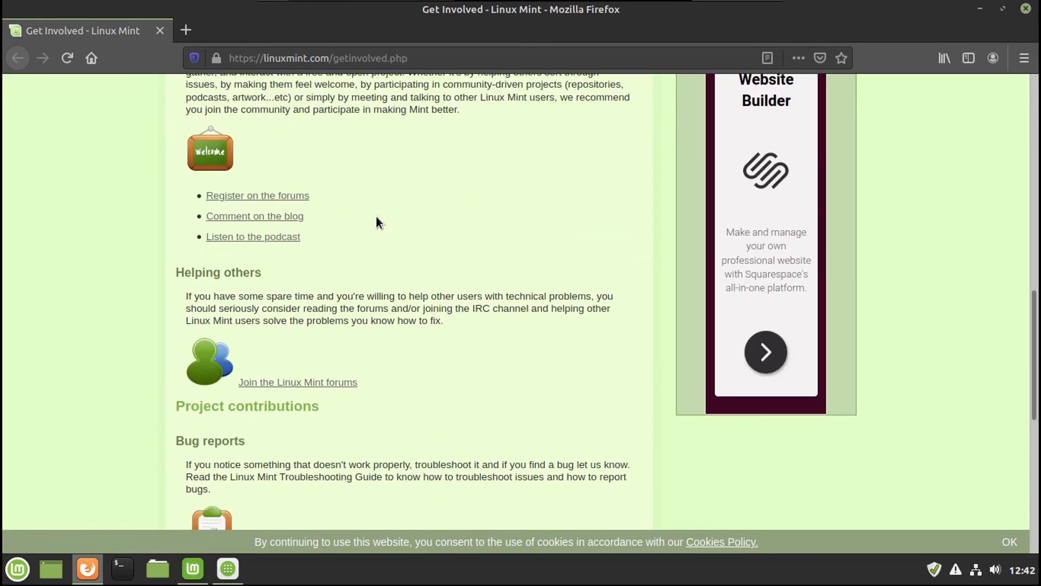
{"action": "key", "text": "Home"}
{"action": "left_click", "coordinate": [1026, 9]}
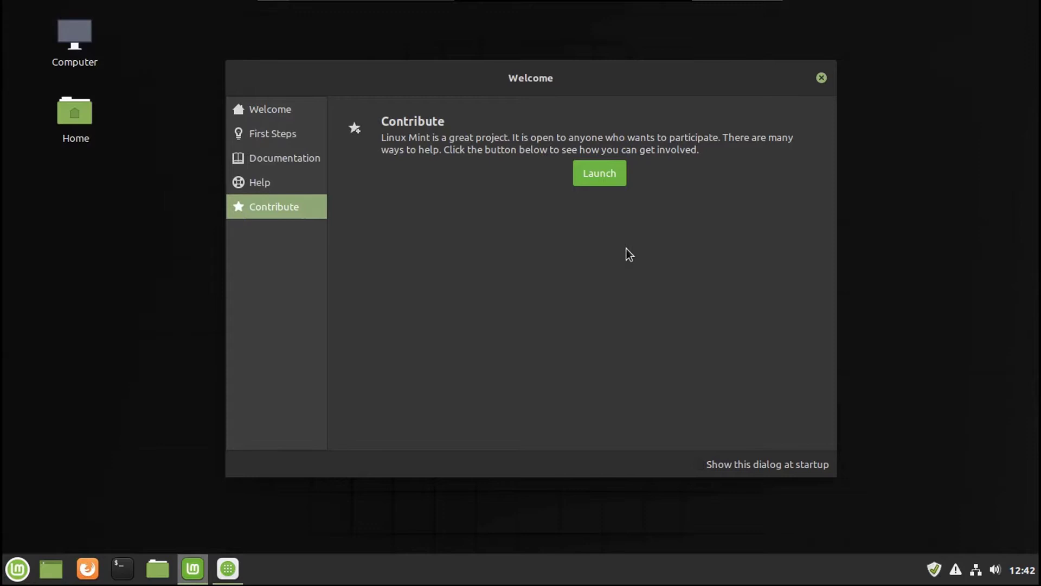
Step: Close Welcome, launch Flowblade, look at its Help menu, and quit without saving the untitled project
{"action": "key", "text": "alt+F4"}
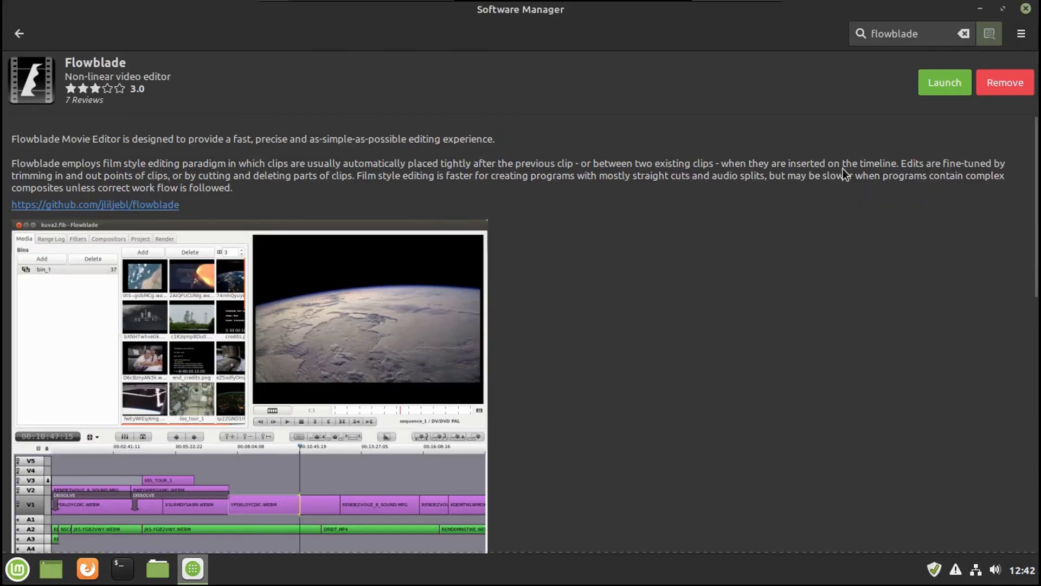
{"action": "left_click", "coordinate": [928, 88]}
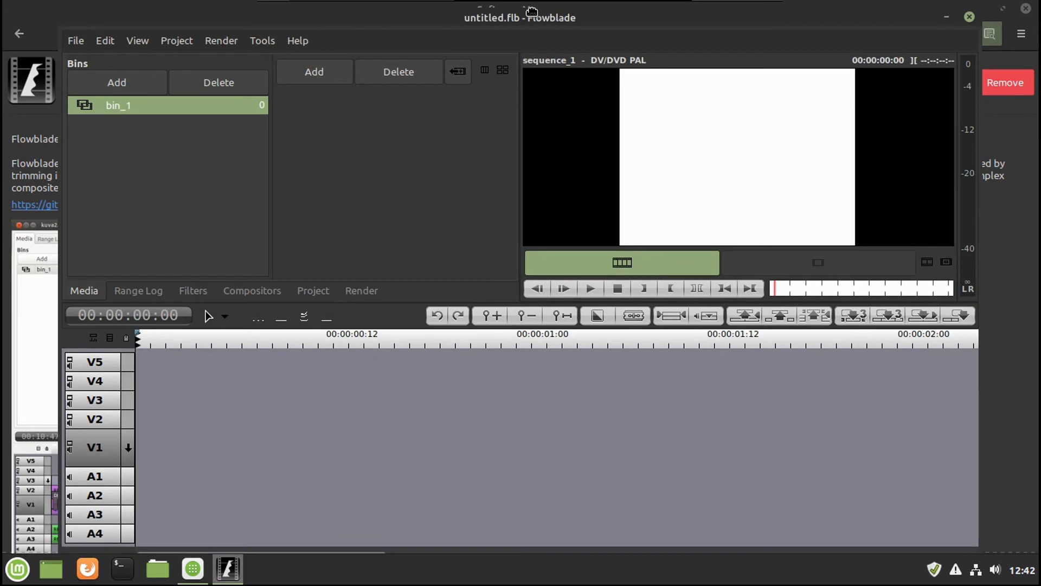
{"action": "left_click", "coordinate": [296, 41]}
{"action": "left_click", "coordinate": [324, 25]}
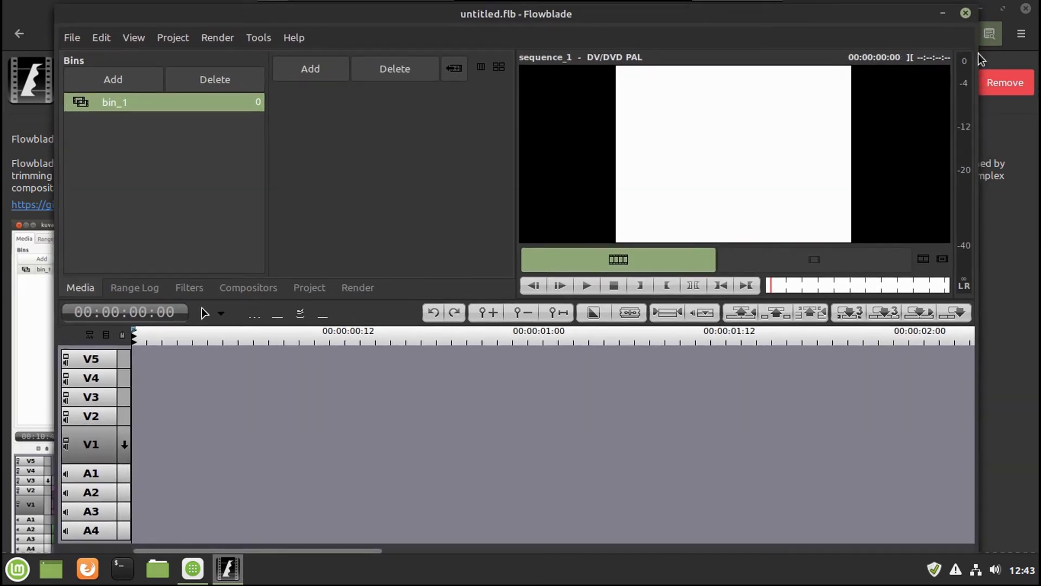
{"action": "left_click", "coordinate": [966, 13]}
{"action": "left_click", "coordinate": [422, 357]}
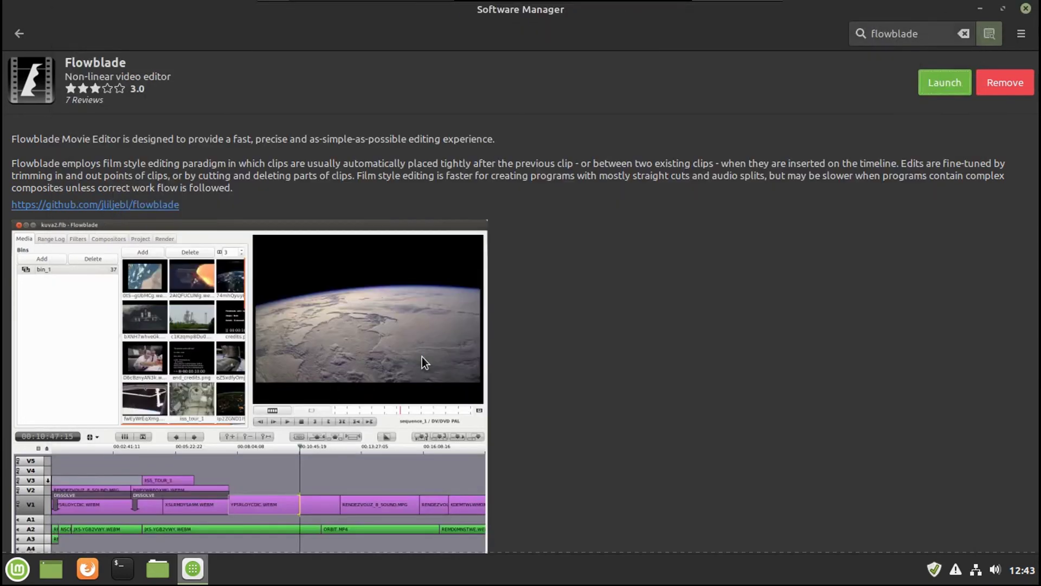
{"action": "key", "text": "Escape"}
Step: Close Software Manager and look through the Accessories and All Applications menu categories without launching anything
{"action": "left_click", "coordinate": [1025, 8]}
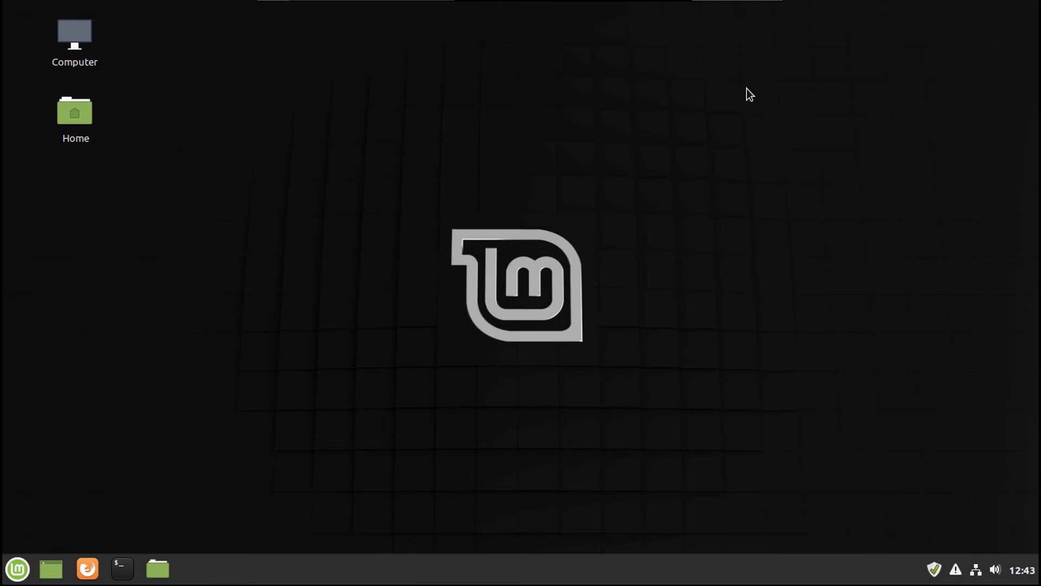
{"action": "left_click", "coordinate": [18, 568]}
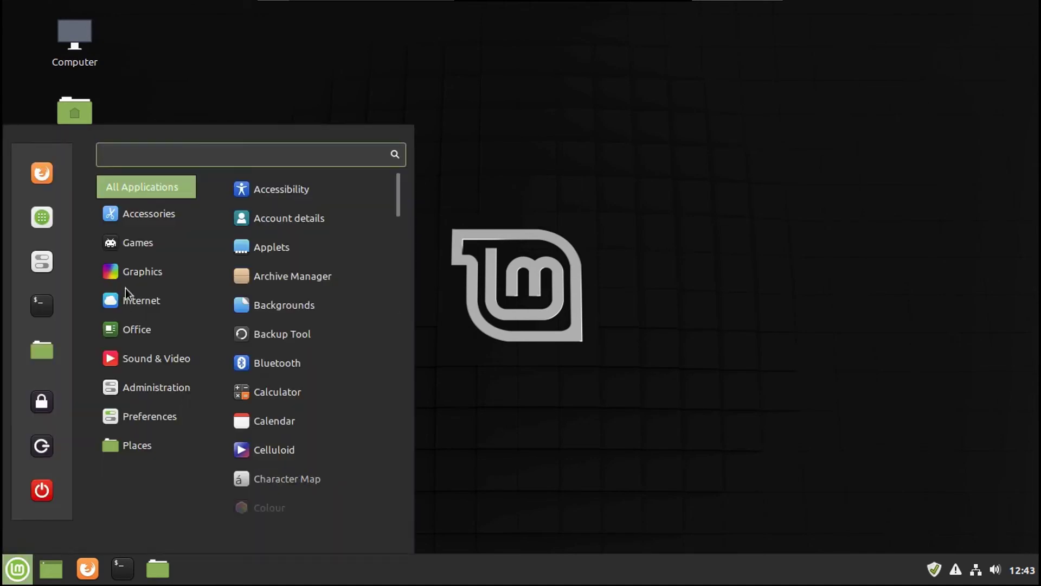
{"action": "mouse_move", "coordinate": [150, 236]}
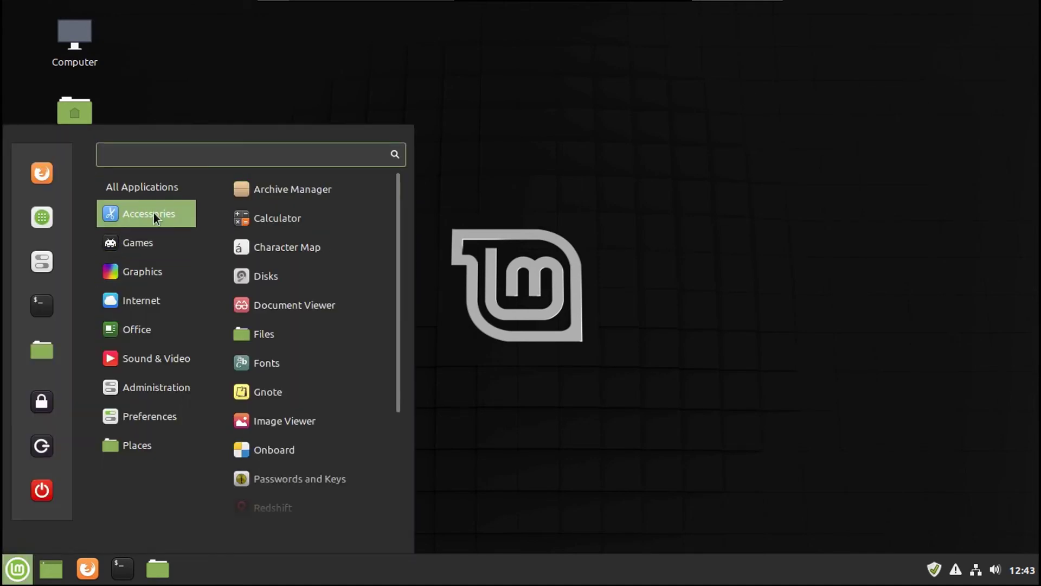
{"action": "mouse_move", "coordinate": [142, 186]}
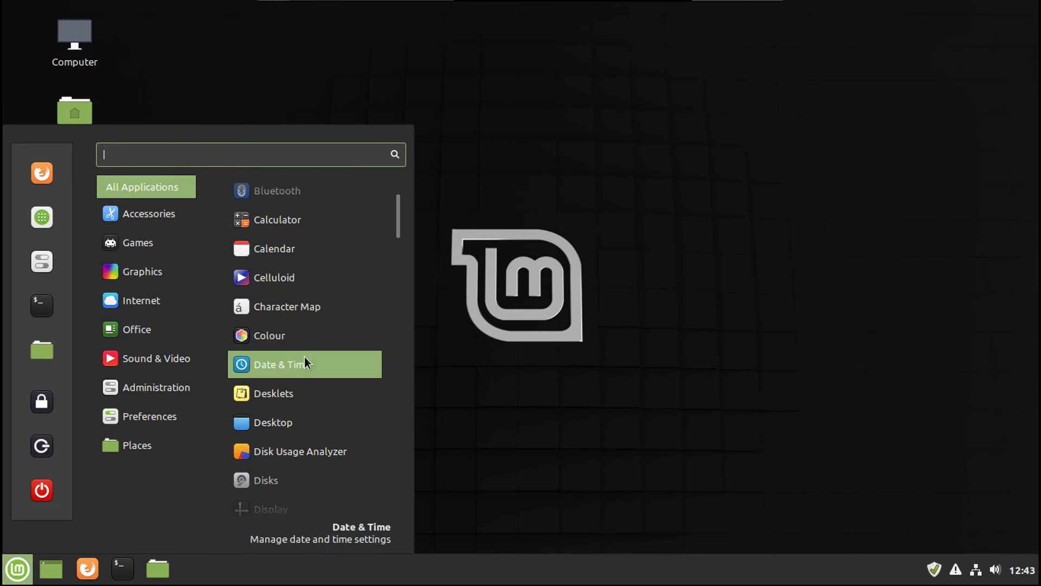
{"action": "key", "text": "Escape"}
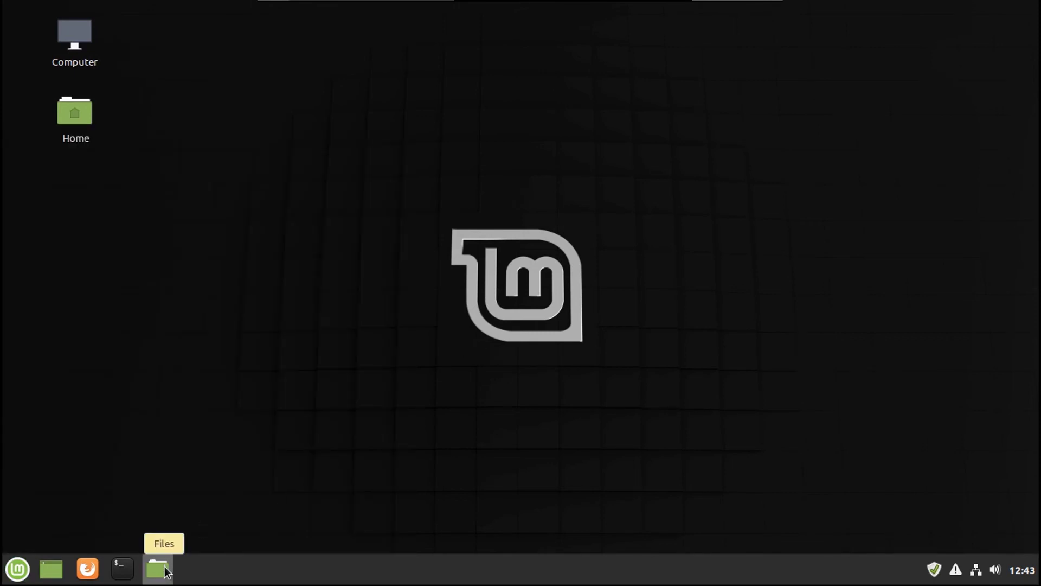
Step: In the Home folder, shrink the file view and create a new personal files folder
{"action": "left_click", "coordinate": [167, 571]}
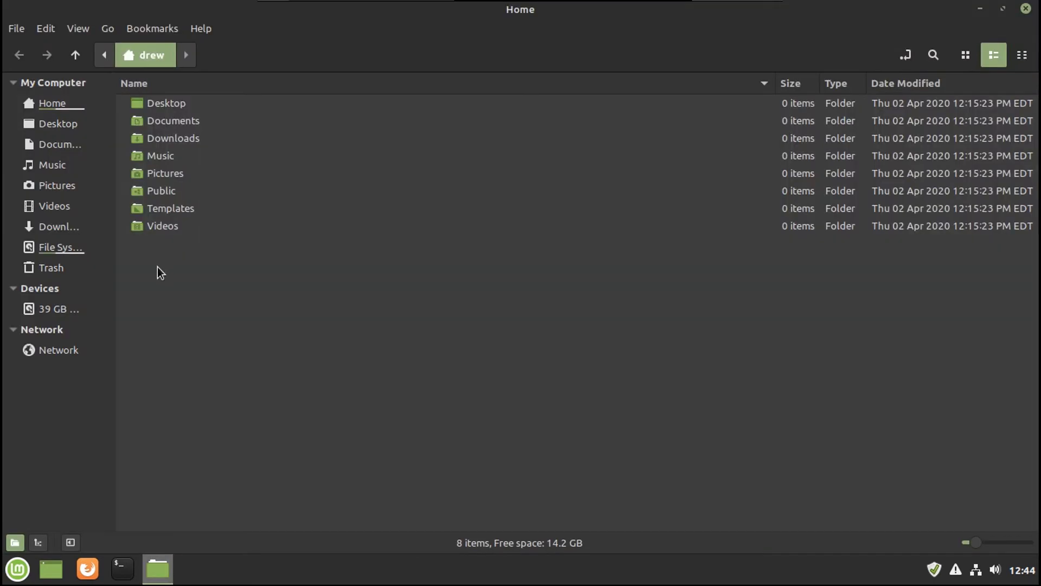
{"action": "key", "text": "ctrl+minus"}
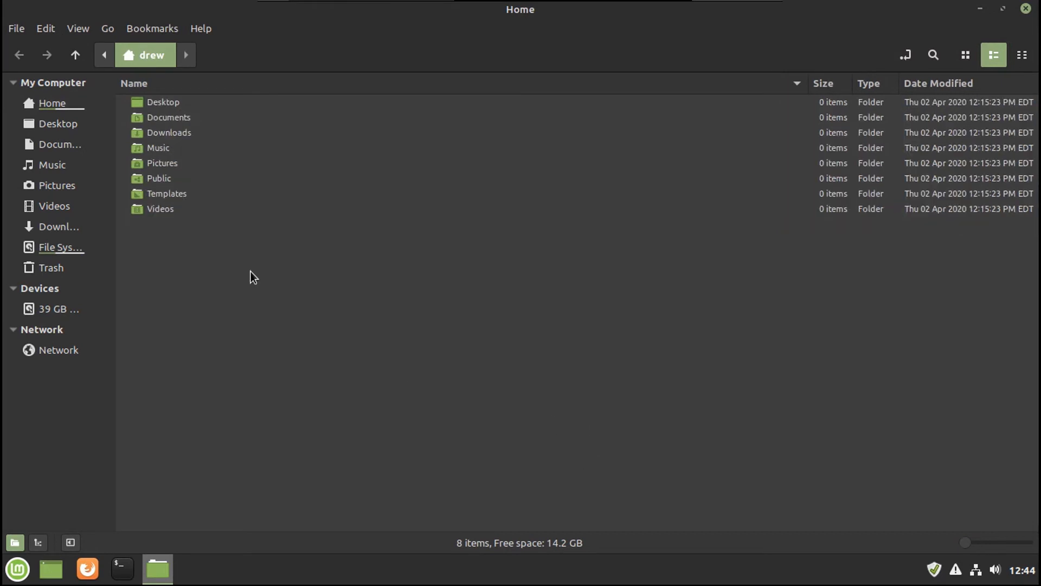
{"action": "key", "text": "ctrl+shift+n"}
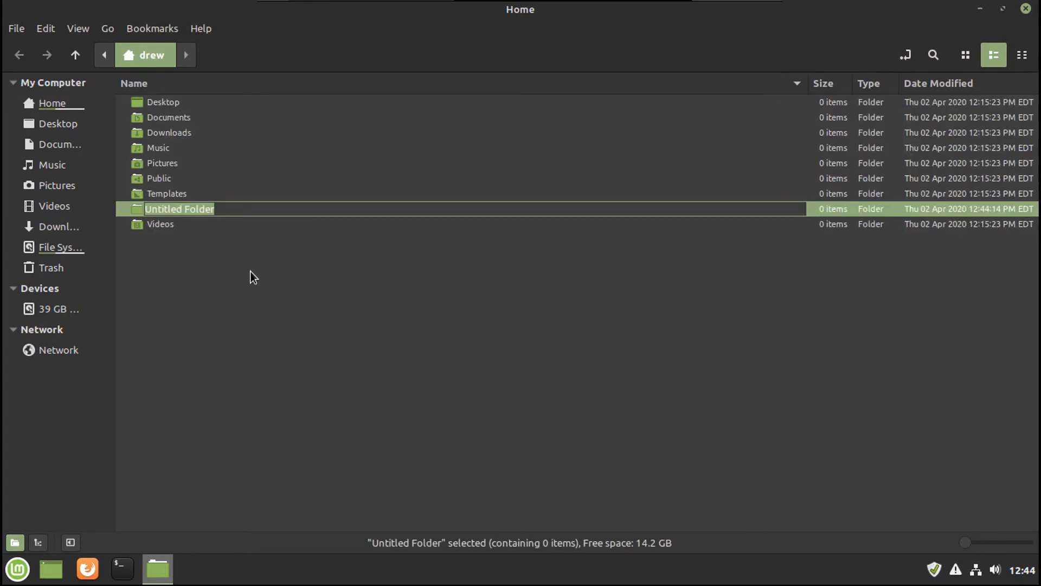
{"action": "type", "text": "Drew Howden's Files"}
{"action": "key", "text": "Return"}
{"action": "key", "text": "Return"}
Step: Open the new folder as root with the administrator password, then close both Nemo windows
{"action": "right_click", "coordinate": [250, 271]}
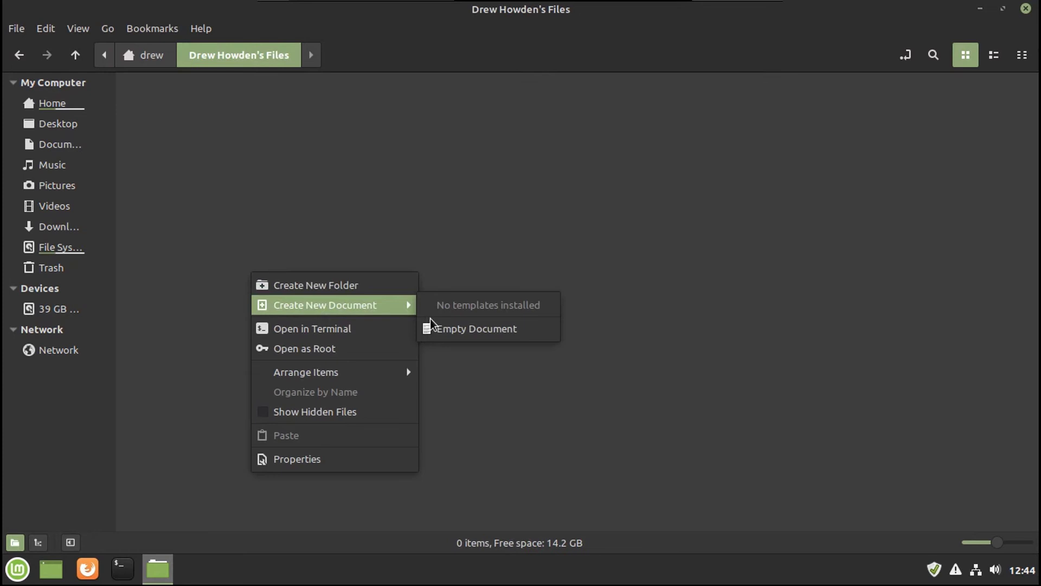
{"action": "mouse_move", "coordinate": [395, 305]}
{"action": "left_click", "coordinate": [360, 348]}
{"action": "key", "text": "Return"}
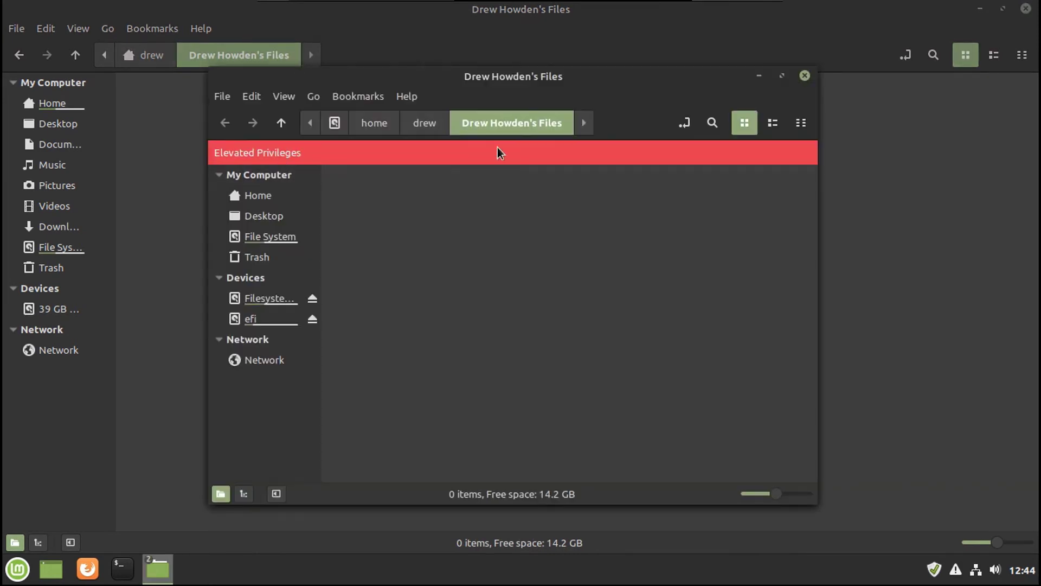
{"action": "left_click", "coordinate": [805, 75]}
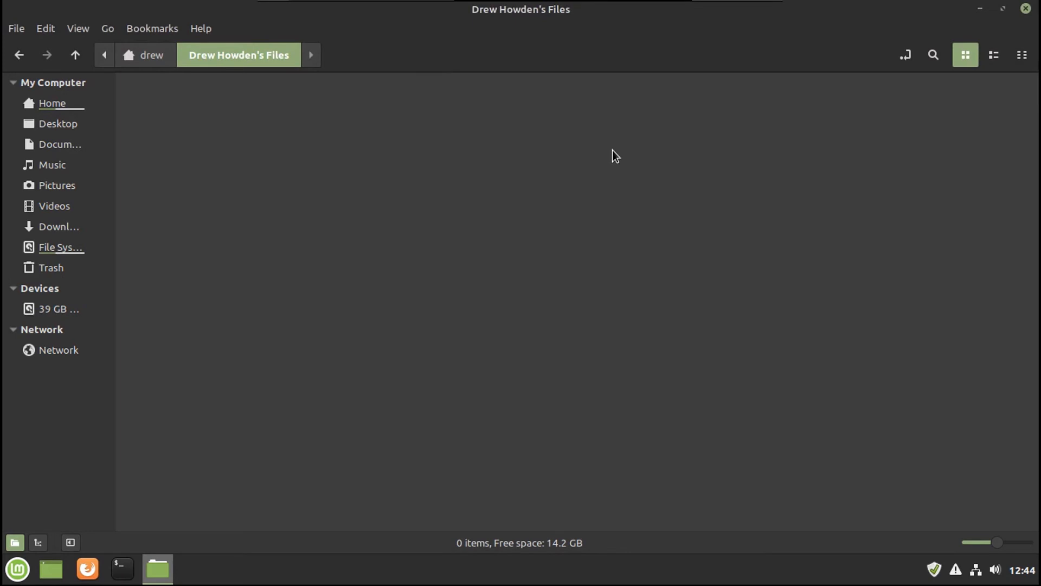
{"action": "left_click", "coordinate": [1026, 8]}
Step: Start a new LibreOffice Writer document and type 'Test file made on Linux'
{"action": "left_click", "coordinate": [16, 569]}
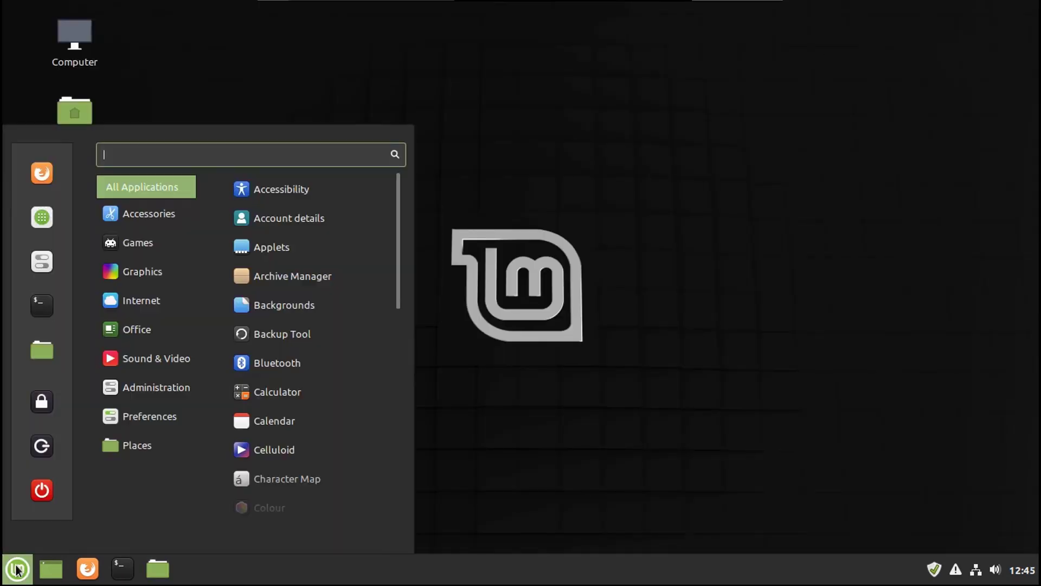
{"action": "mouse_move", "coordinate": [165, 359]}
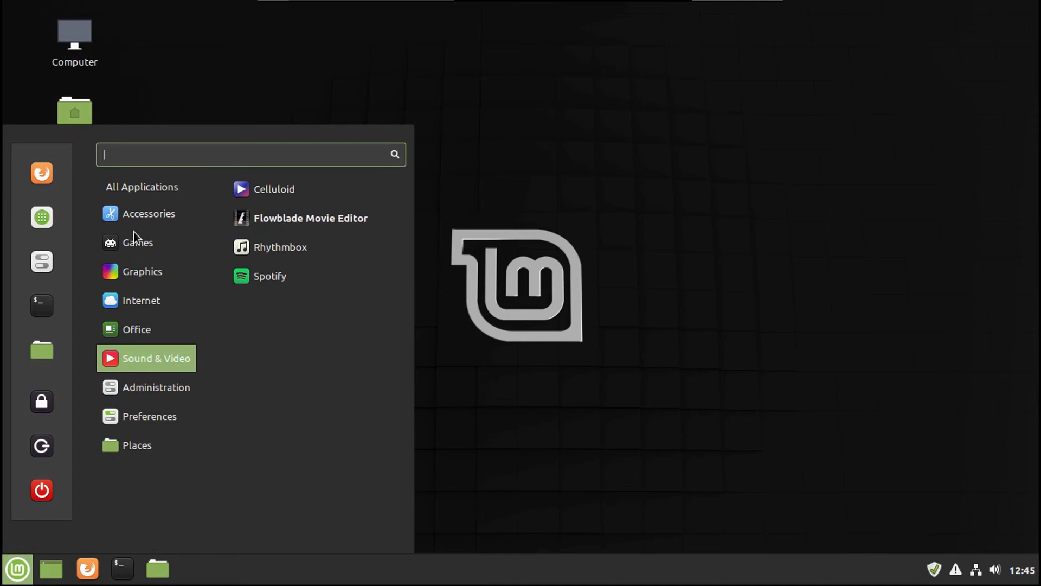
{"action": "mouse_move", "coordinate": [136, 330]}
{"action": "left_click", "coordinate": [315, 391]}
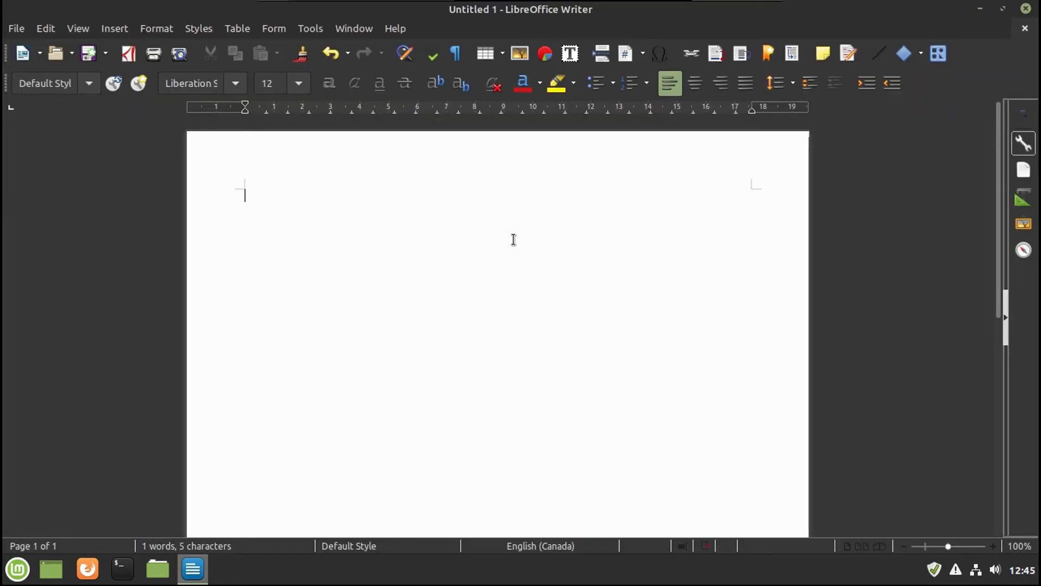
{"action": "type", "text": "Test file made on Linux Mint."}
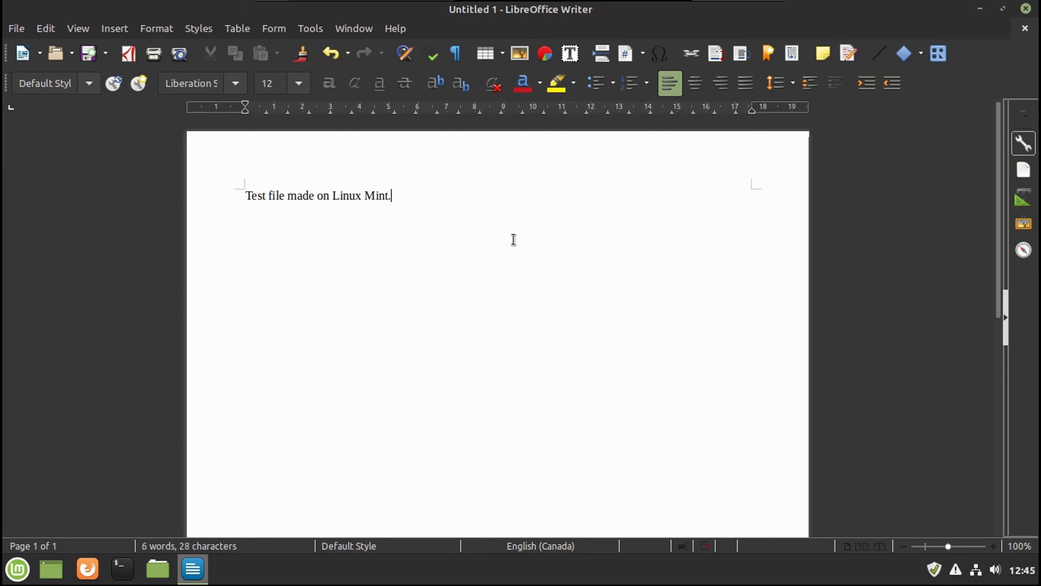
Step: Save the document as 'test' in the personal files folder and quit Writer
{"action": "left_click", "coordinate": [87, 52]}
{"action": "type", "text": "test"}
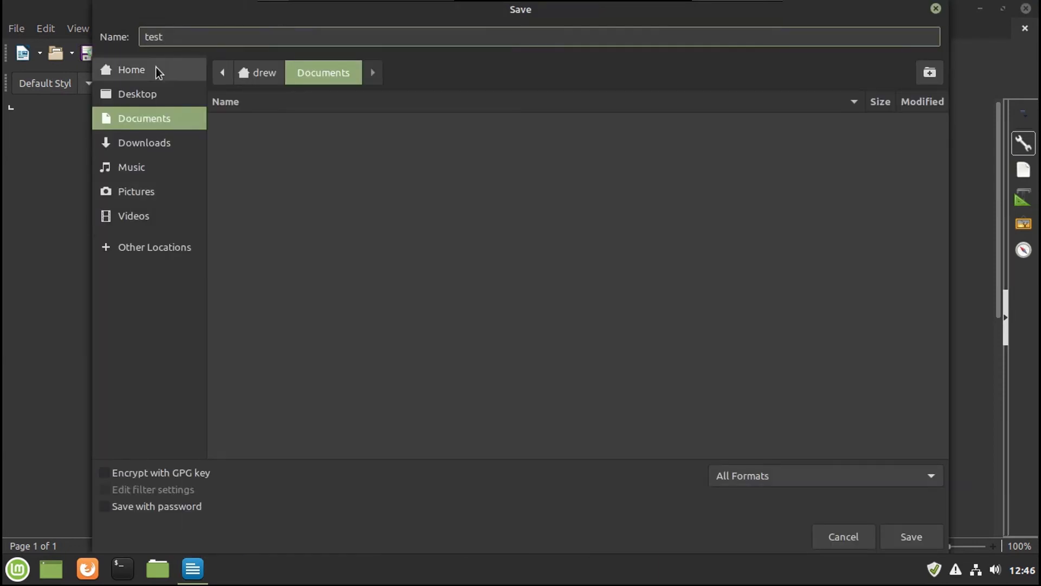
{"action": "left_click", "coordinate": [155, 69]}
{"action": "left_click", "coordinate": [265, 173]}
{"action": "double_click", "coordinate": [264, 173]}
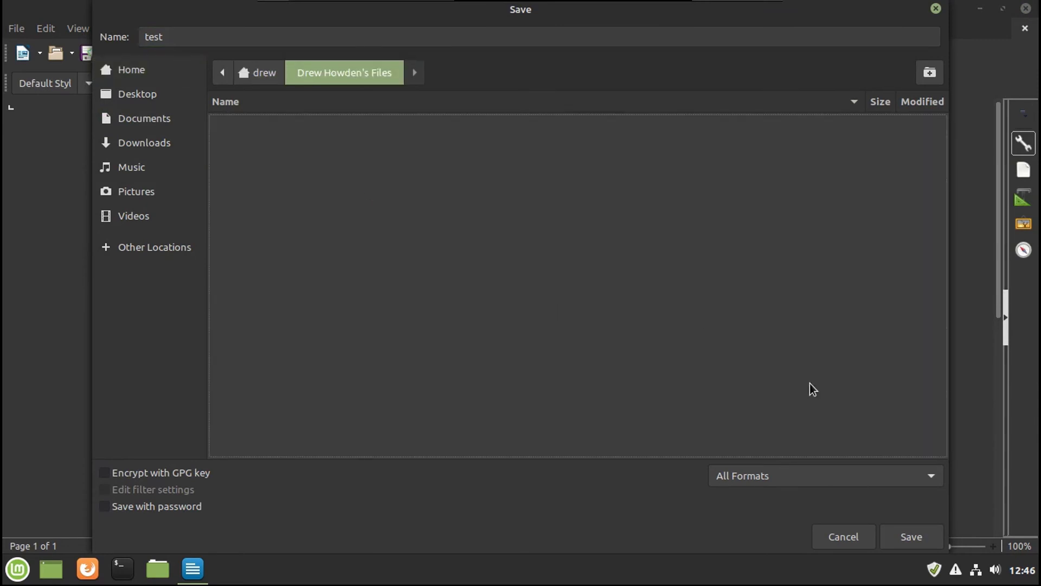
{"action": "left_click", "coordinate": [917, 537]}
{"action": "key", "text": "ctrl+q"}
Step: Bookmark the personal files folder in Nemo, reopen test.odt to check it, and switch to list view
{"action": "mouse_move", "coordinate": [163, 147]}
{"action": "left_mouse_down"}
{"action": "mouse_move", "coordinate": [135, 260]}
{"action": "mouse_move", "coordinate": [67, 294]}
{"action": "left_mouse_up"}
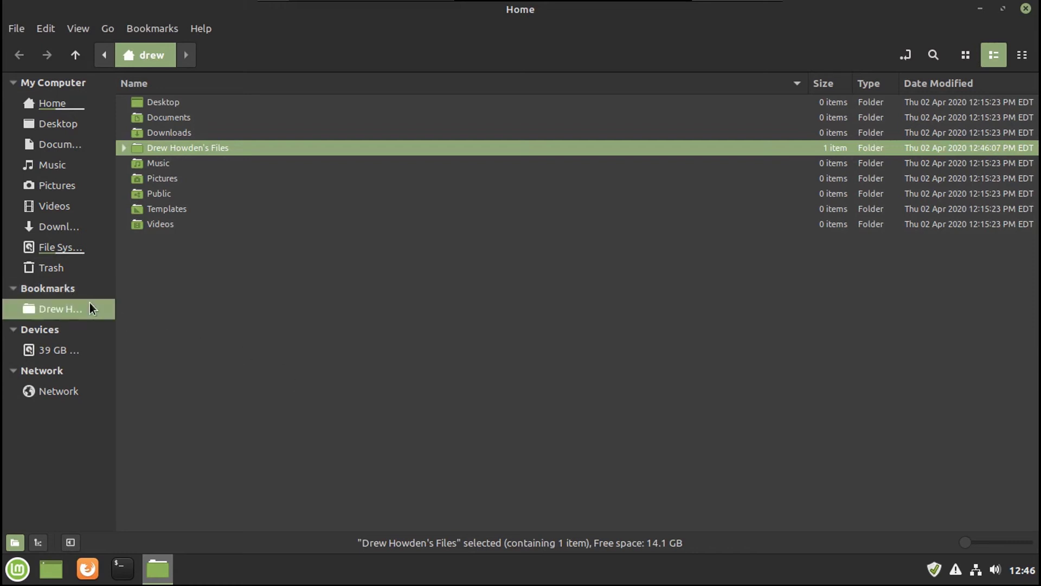
{"action": "left_click", "coordinate": [92, 304]}
{"action": "double_click", "coordinate": [172, 100]}
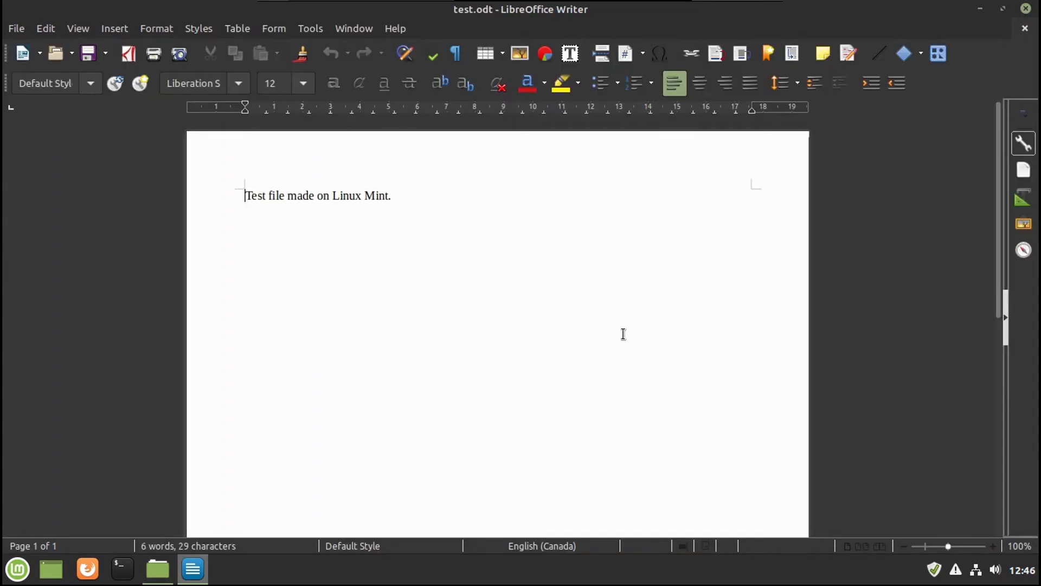
{"action": "key", "text": "ctrl+q"}
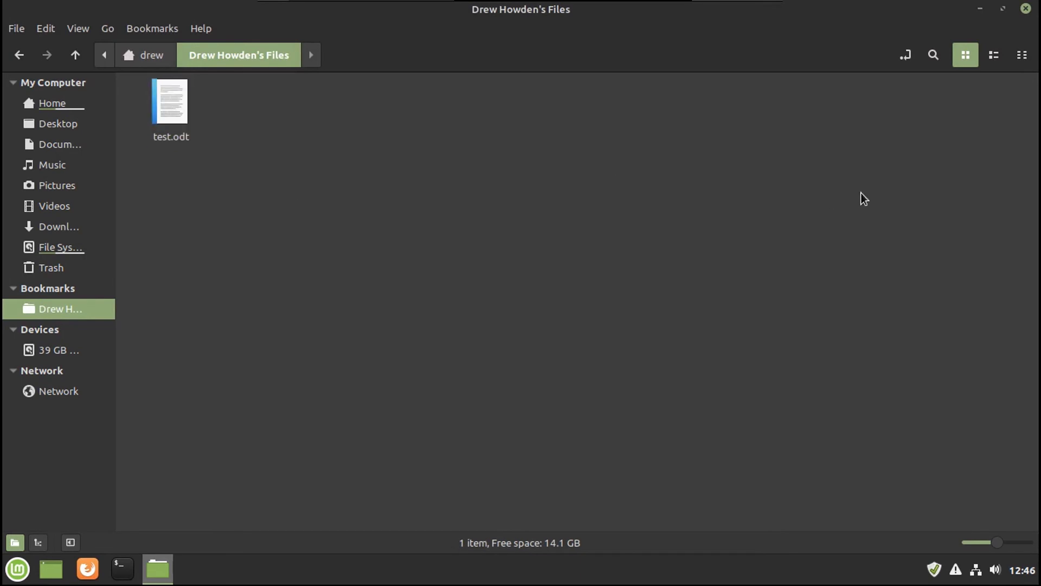
{"action": "left_click", "coordinate": [992, 57]}
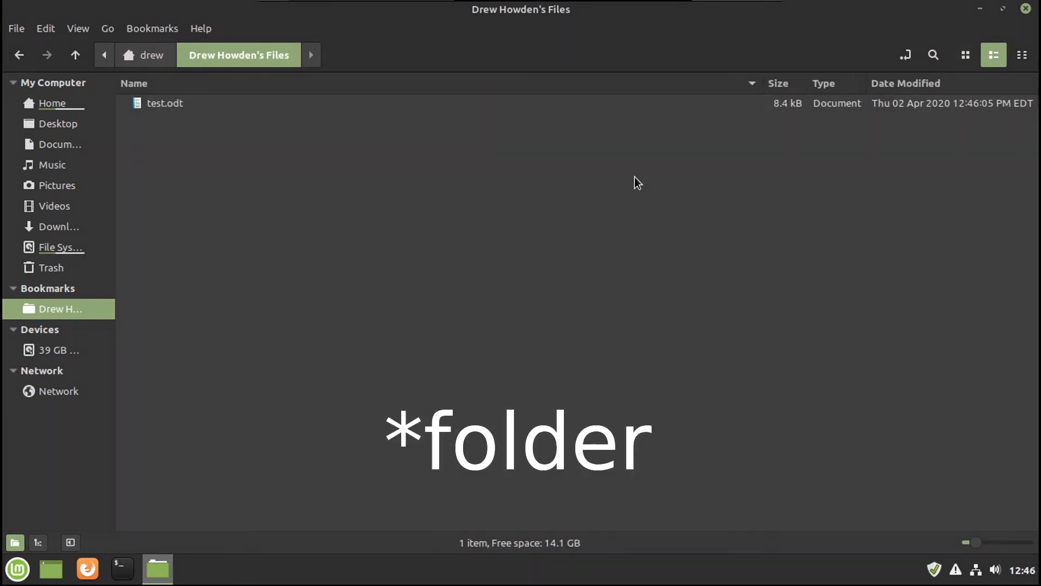
{"action": "left_click", "coordinate": [1026, 8]}
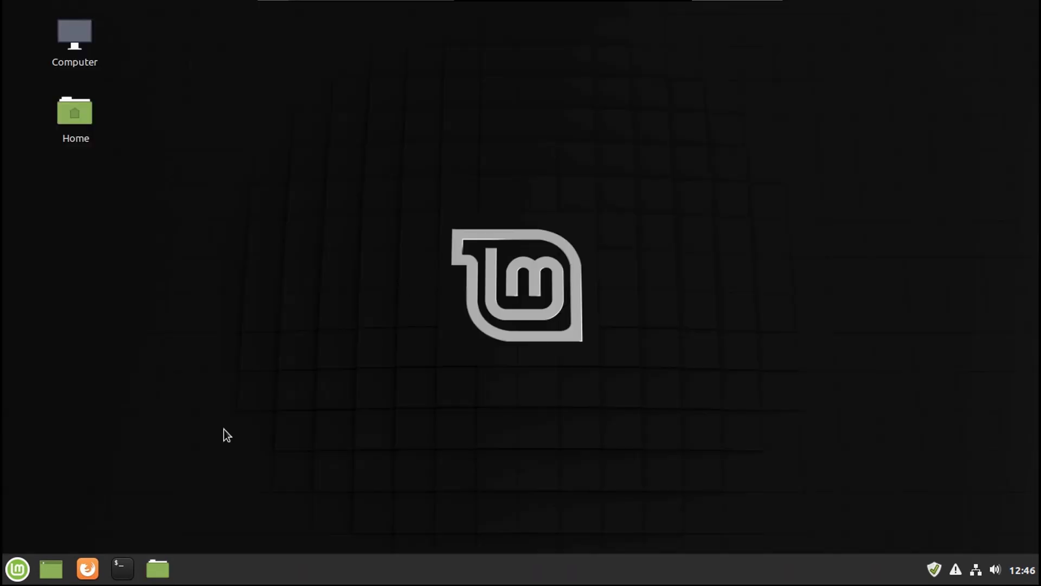
Step: Run 'uname -a' in a maximized terminal to see kernel 5.0.0-32-generic x86_64, then close it
{"action": "left_click", "coordinate": [123, 568]}
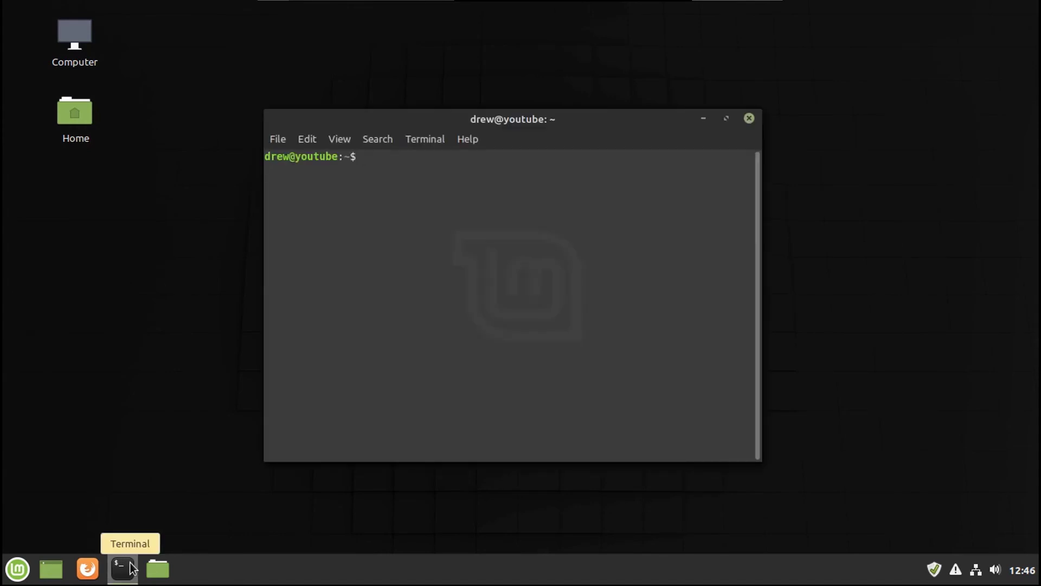
{"action": "key", "text": "super+Up"}
{"action": "type", "text": "uname"}
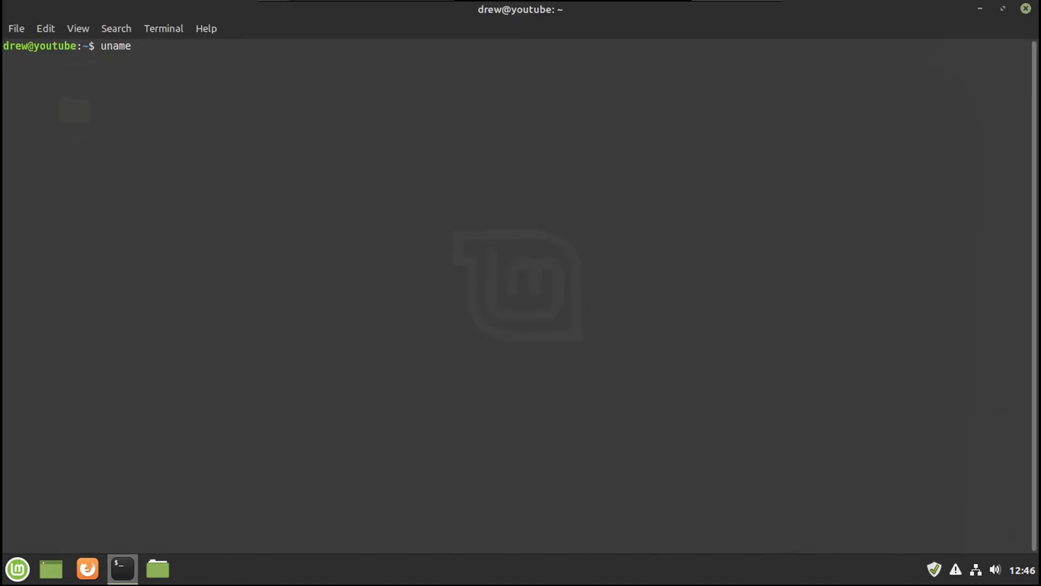
{"action": "type", "text": " -a"}
{"action": "key", "text": "Return"}
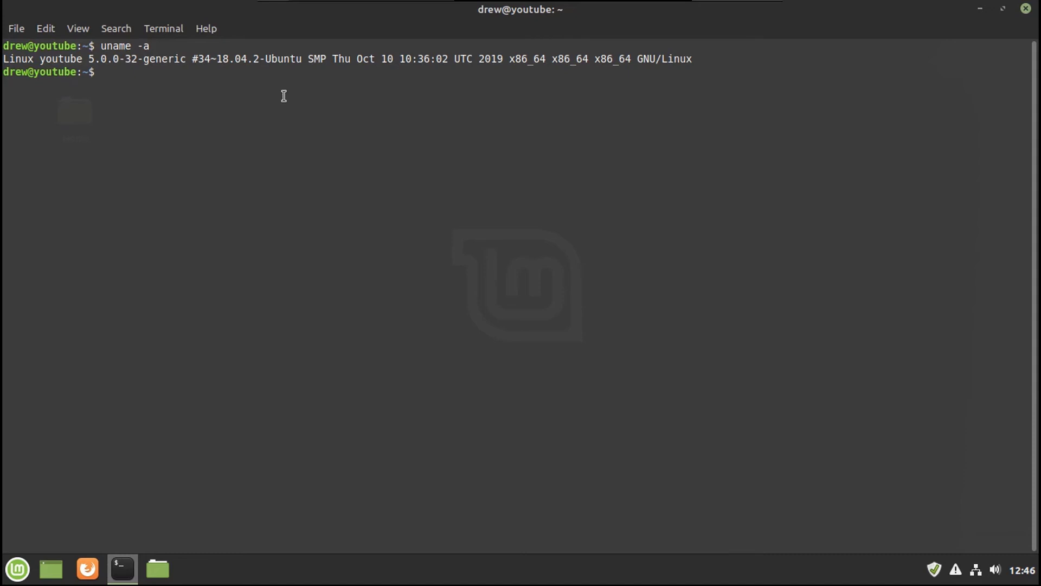
{"action": "left_click", "coordinate": [1026, 8]}
Step: Remove the Show desktop applet from the panel and move the Files launcher to the far left
{"action": "left_click", "coordinate": [51, 568]}
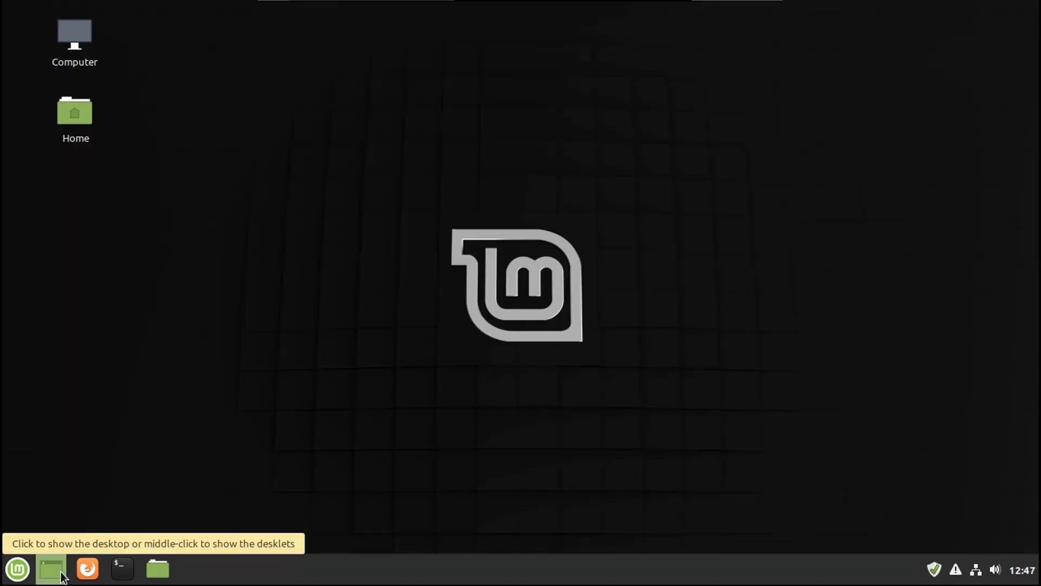
{"action": "right_click", "coordinate": [51, 568]}
{"action": "left_click", "coordinate": [112, 531]}
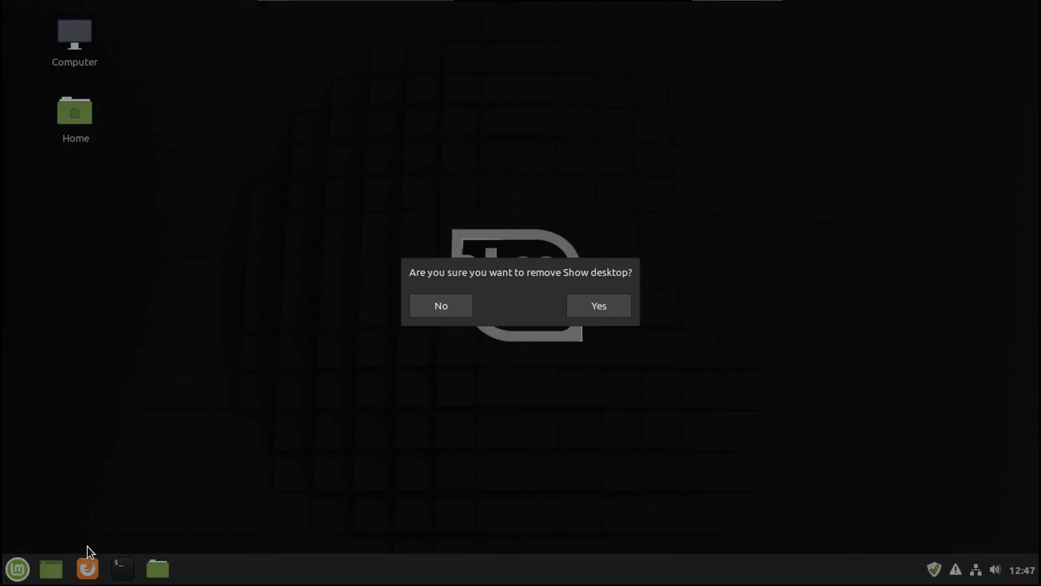
{"action": "left_click", "coordinate": [599, 306]}
{"action": "left_click_drag", "start_coordinate": [123, 568], "coordinate": [16, 575]}
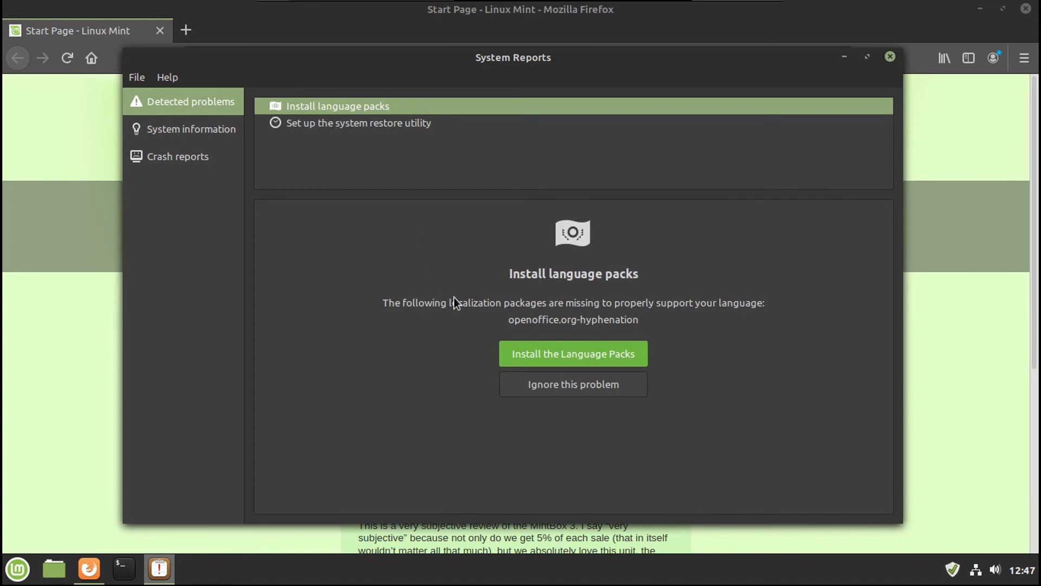
Step: Install the missing language packs and permanently ignore the system restore problem
{"action": "left_click", "coordinate": [572, 354]}
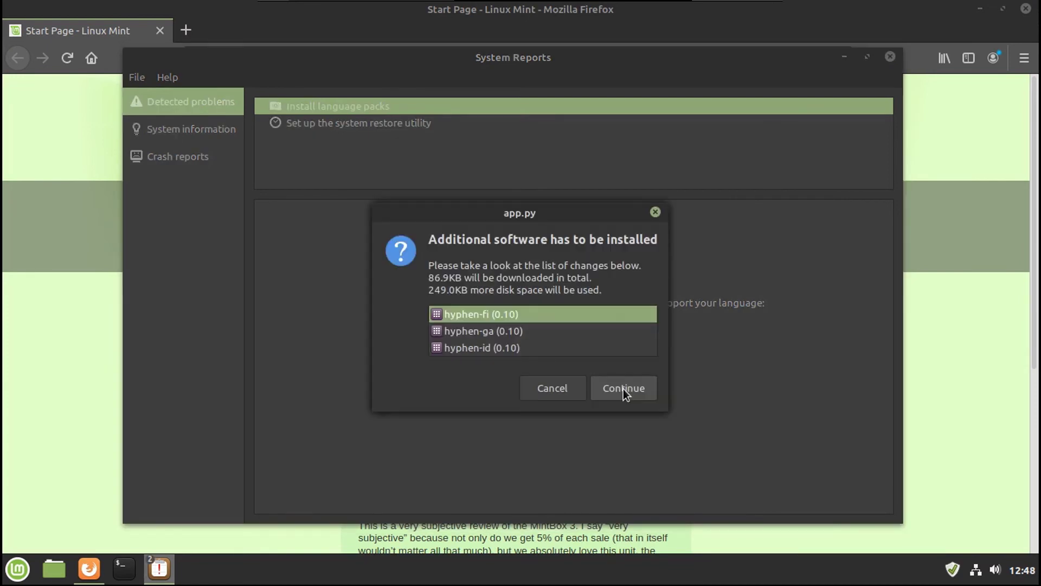
{"action": "left_click", "coordinate": [623, 393]}
{"action": "left_click", "coordinate": [610, 409]}
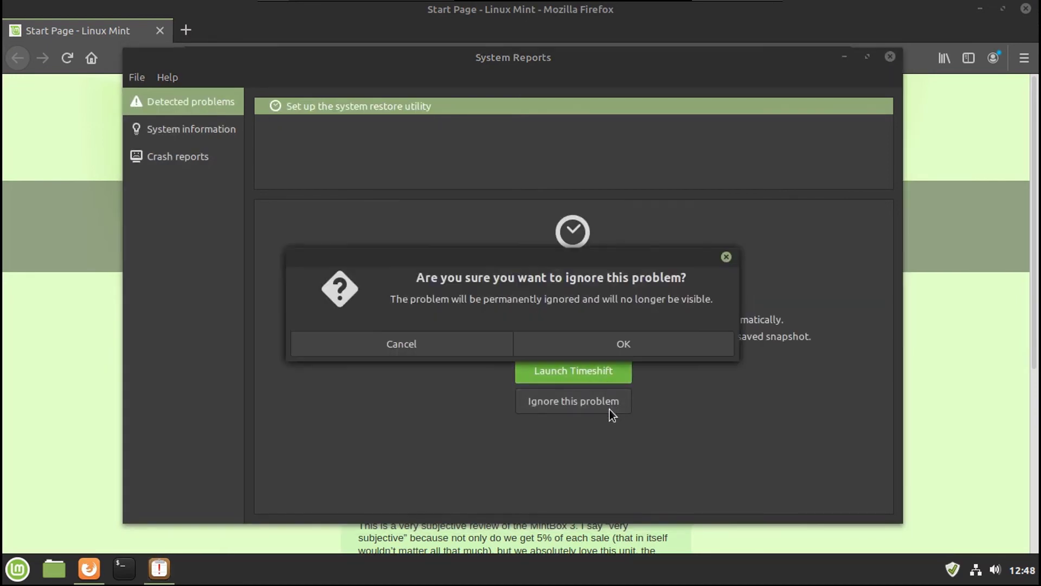
{"action": "left_click", "coordinate": [576, 340]}
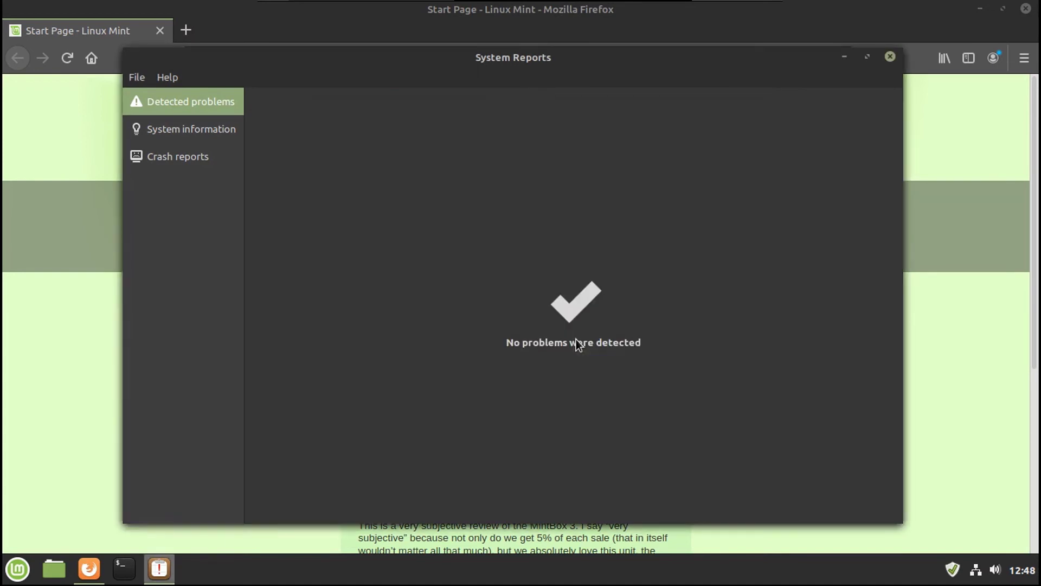
Step: Look over the System information and Crash reports pages, then close System Reports
{"action": "left_click", "coordinate": [141, 132]}
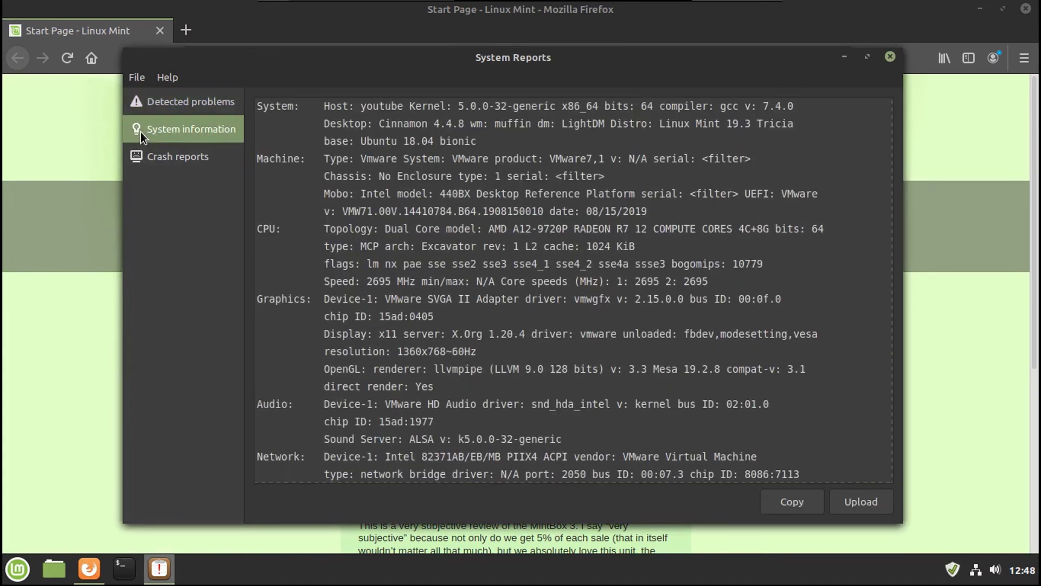
{"action": "scroll", "coordinate": [326, 219], "scroll_direction": "down", "scroll_amount": 10}
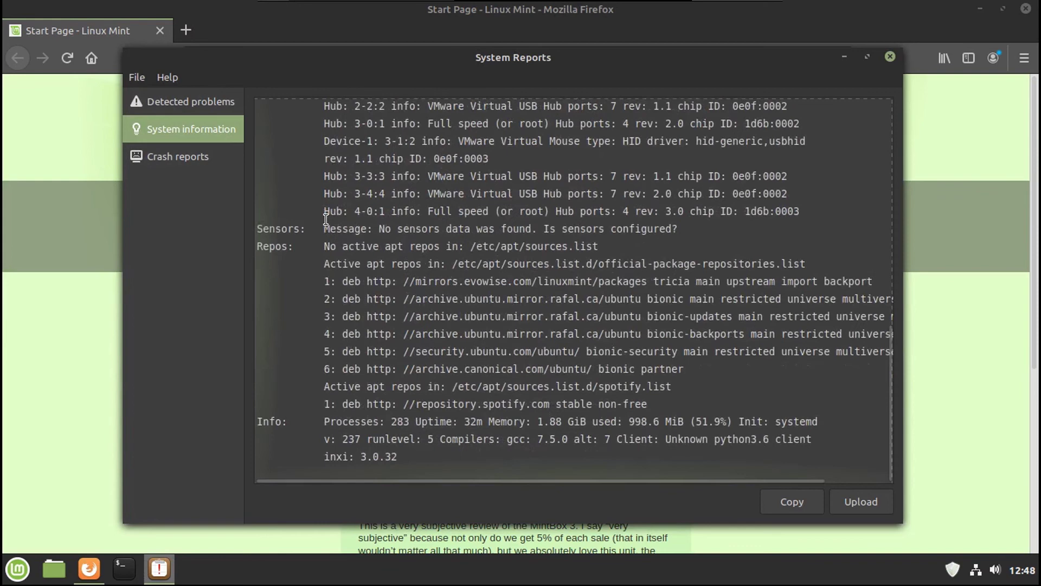
{"action": "left_click", "coordinate": [179, 157]}
{"action": "scroll", "coordinate": [477, 178], "scroll_direction": "down", "scroll_amount": 1}
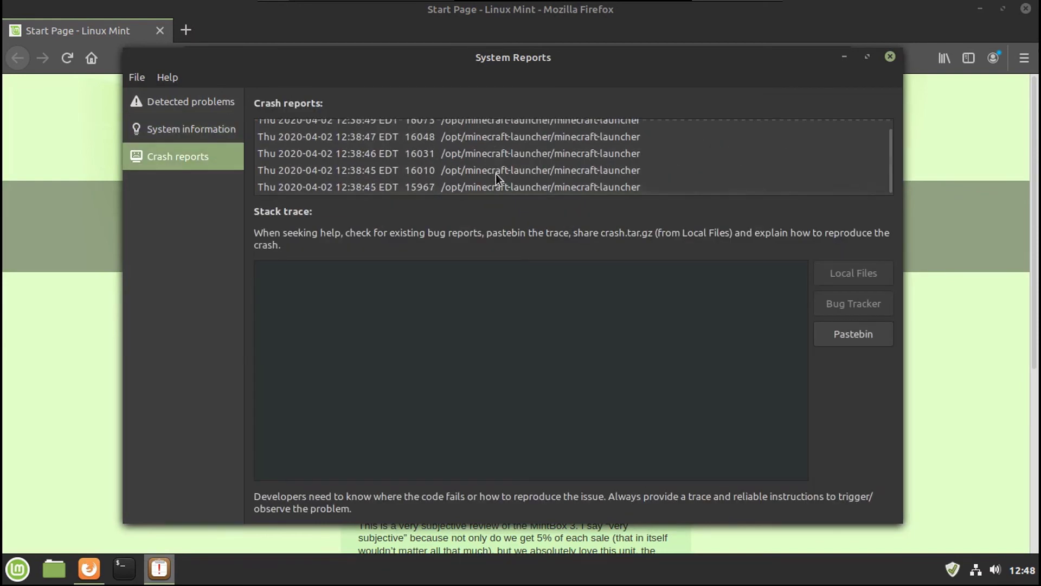
{"action": "scroll", "coordinate": [496, 173], "scroll_direction": "up", "scroll_amount": 1}
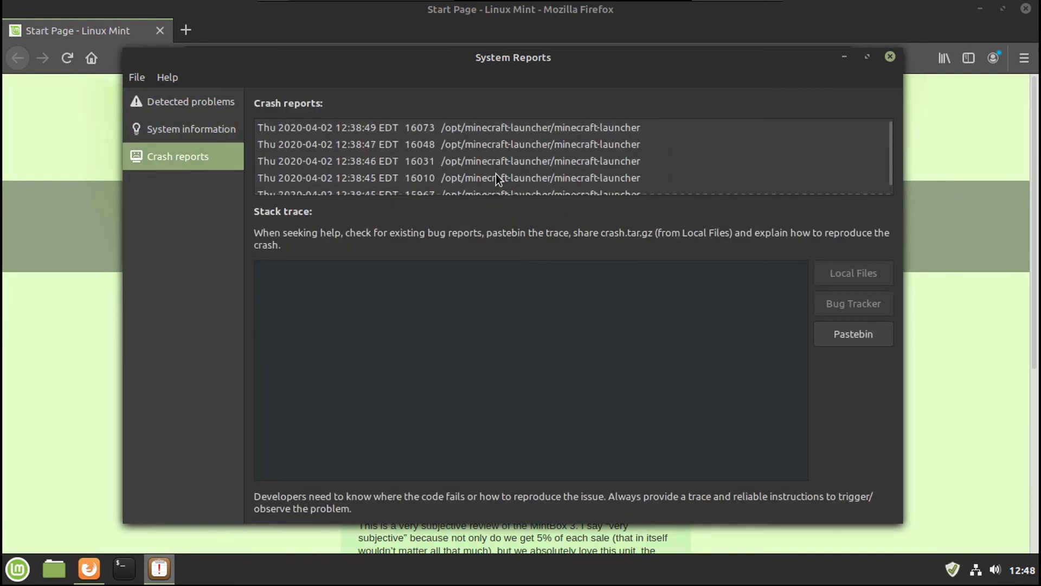
{"action": "left_click", "coordinate": [887, 60]}
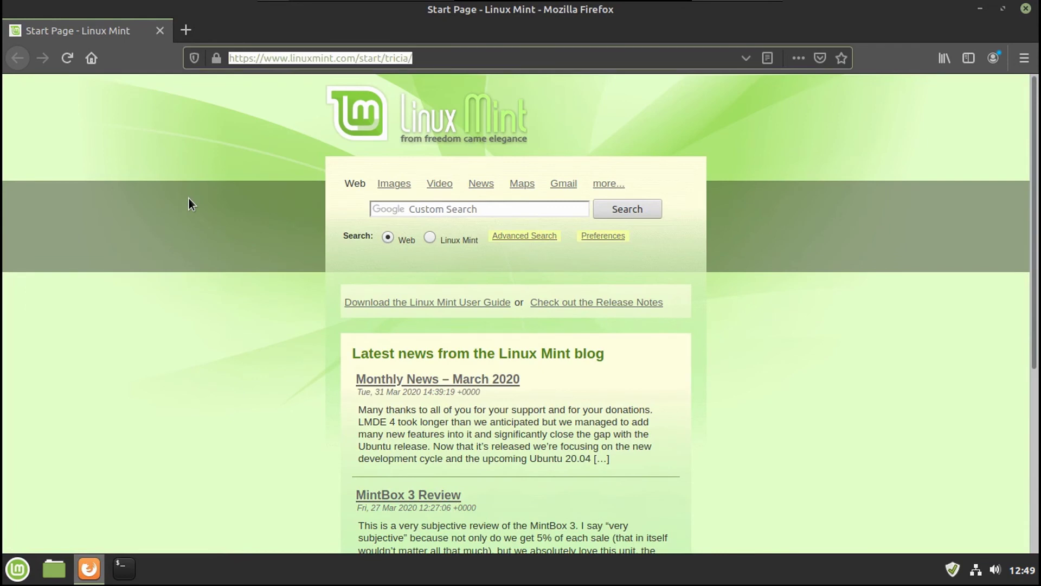
Step: Go to youtube.com, search for the tech channel by its creator's name, and open the channel page
{"action": "type", "text": "youtube.com"}
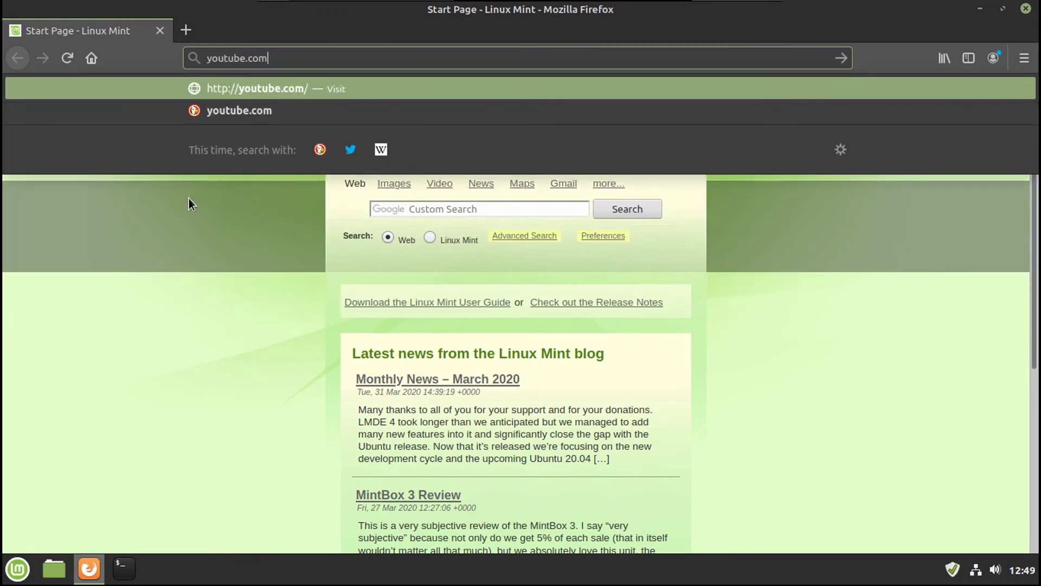
{"action": "key", "text": "Return"}
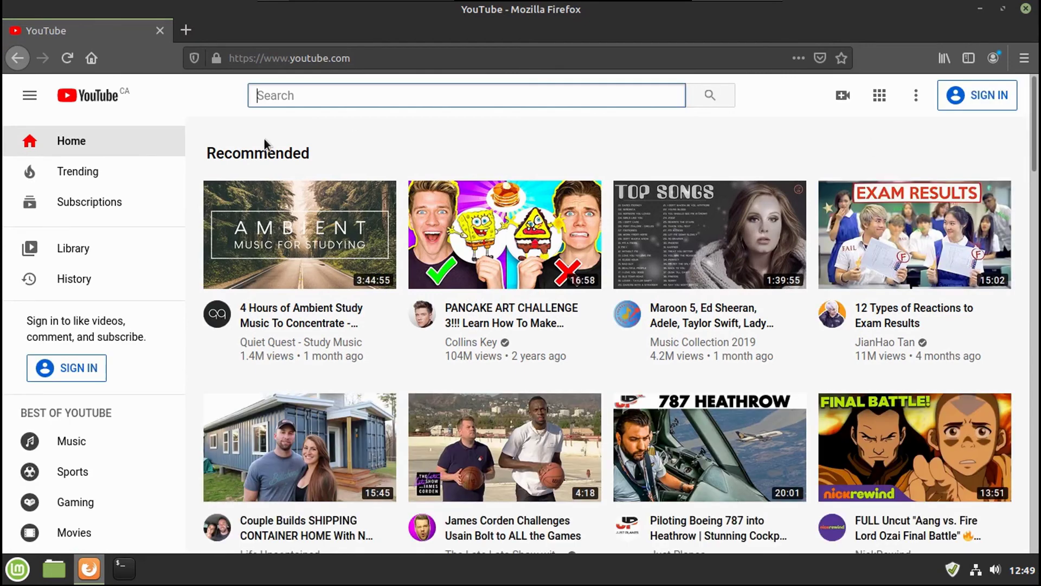
{"action": "type", "text": "drew howden"}
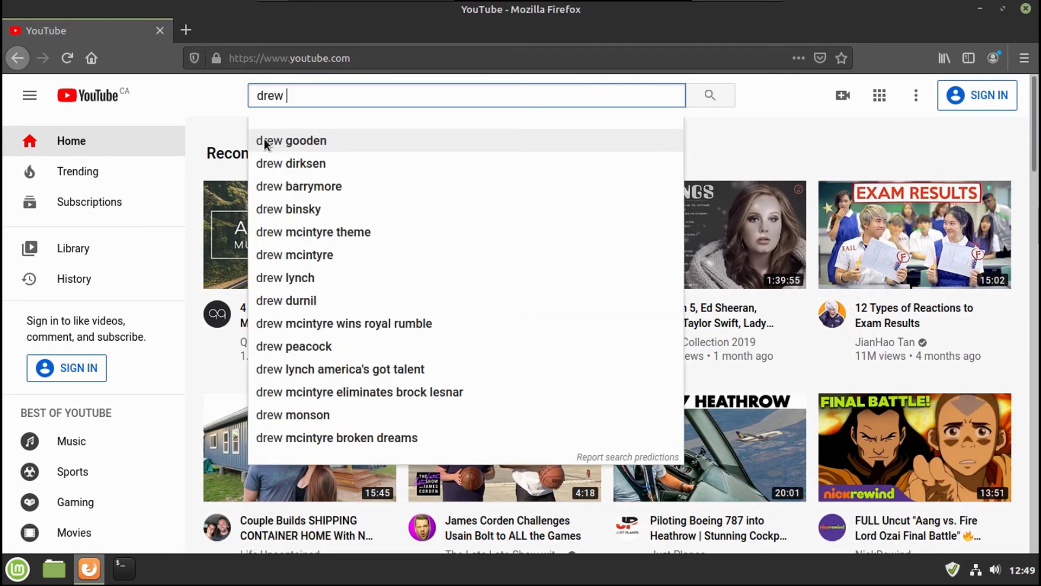
{"action": "left_click", "coordinate": [265, 140]}
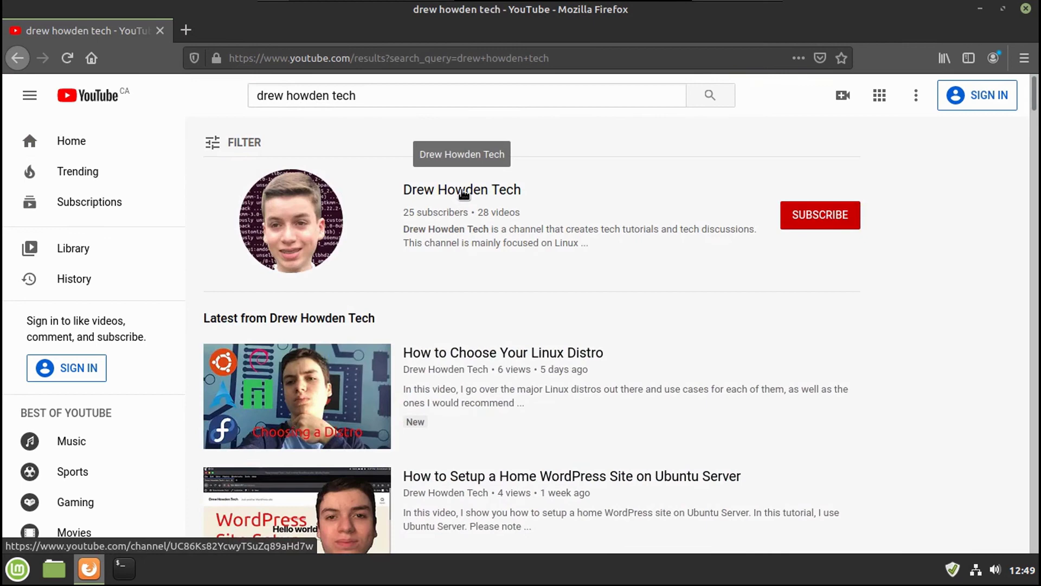
{"action": "left_click", "coordinate": [464, 194]}
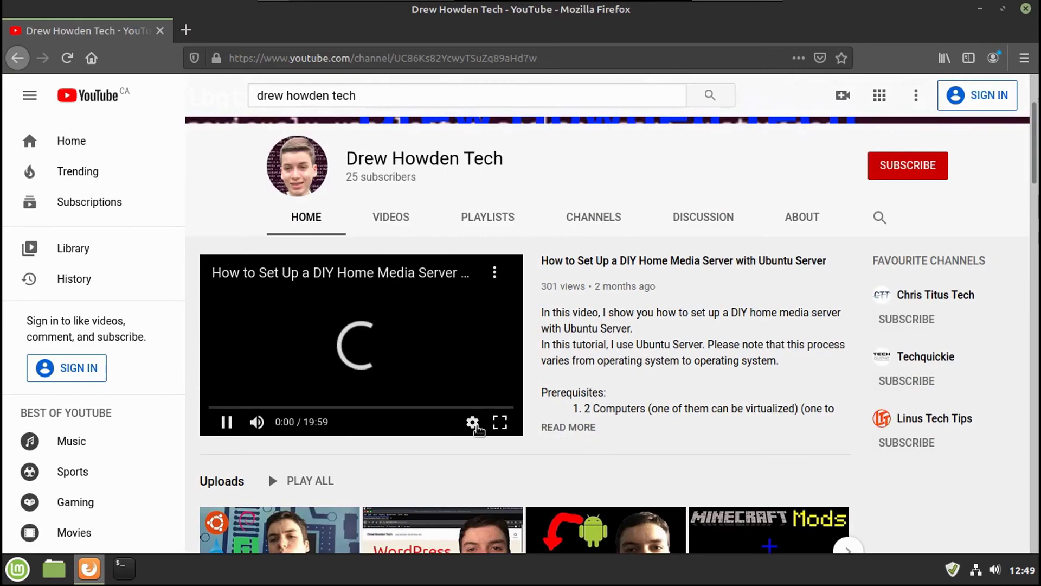
Step: Play the featured video fullscreen with volume raised and set its quality to 1080p
{"action": "key", "text": "f"}
{"action": "key", "text": "Up"}
{"action": "key", "text": "Up"}
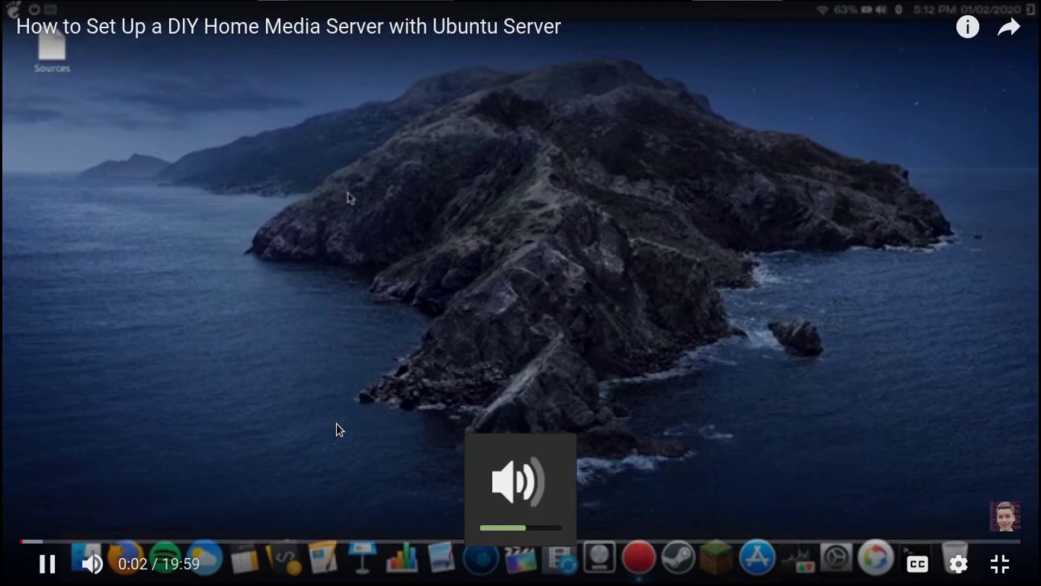
{"action": "key", "text": "space"}
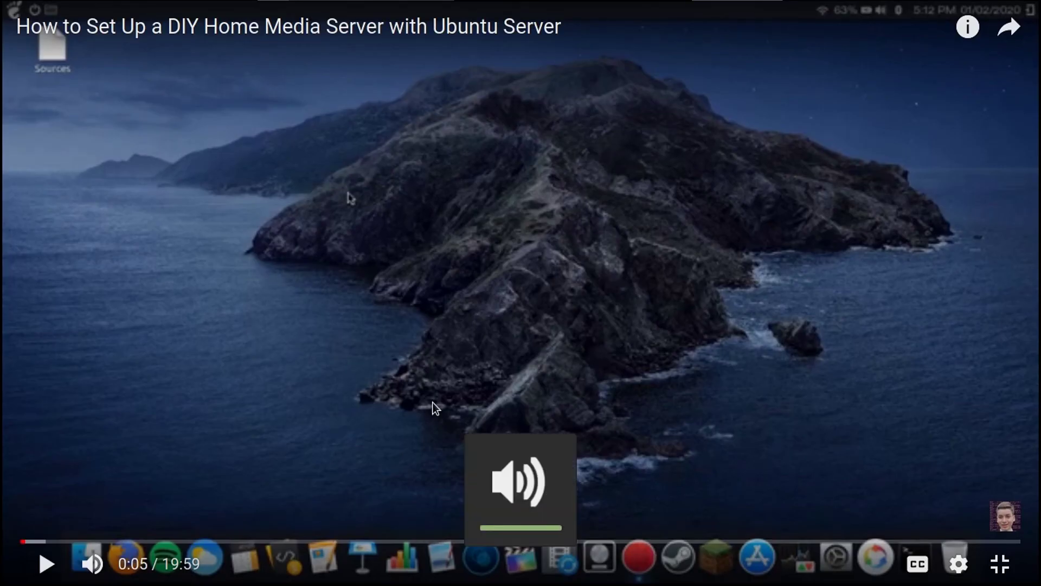
{"action": "key", "text": "space"}
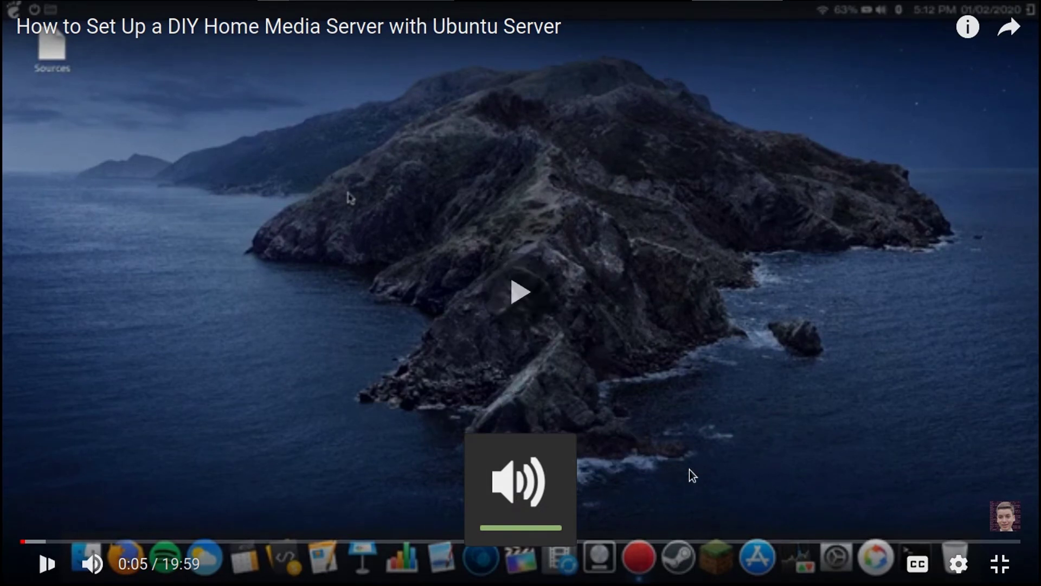
{"action": "left_click", "coordinate": [959, 564]}
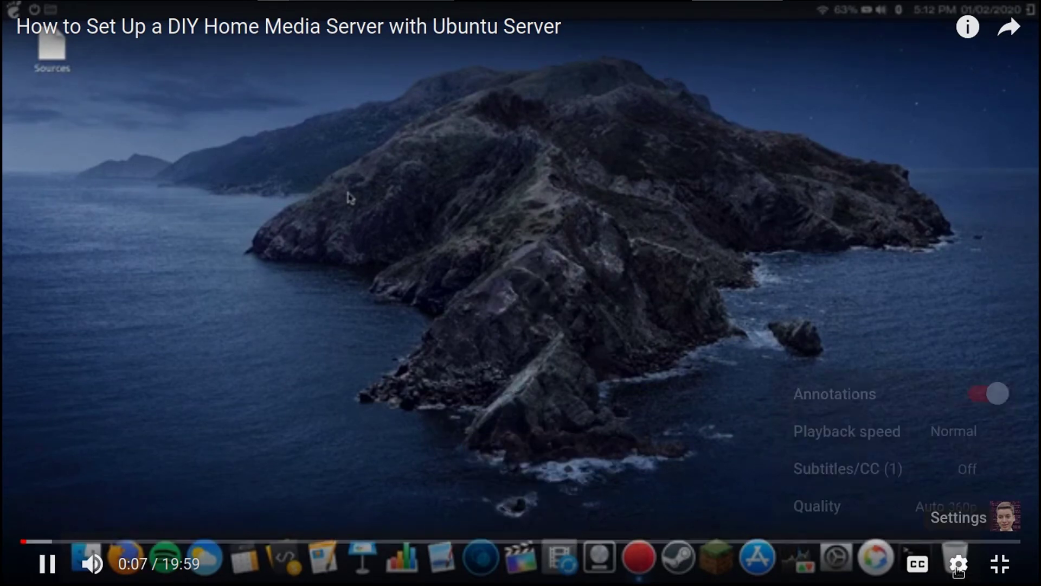
{"action": "left_click", "coordinate": [931, 510]}
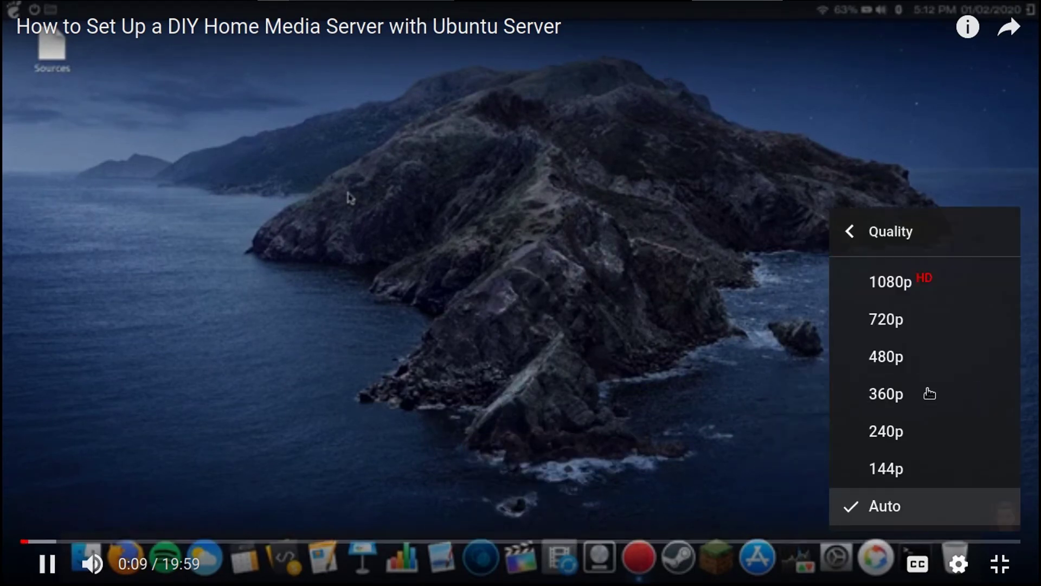
{"action": "left_click", "coordinate": [894, 283]}
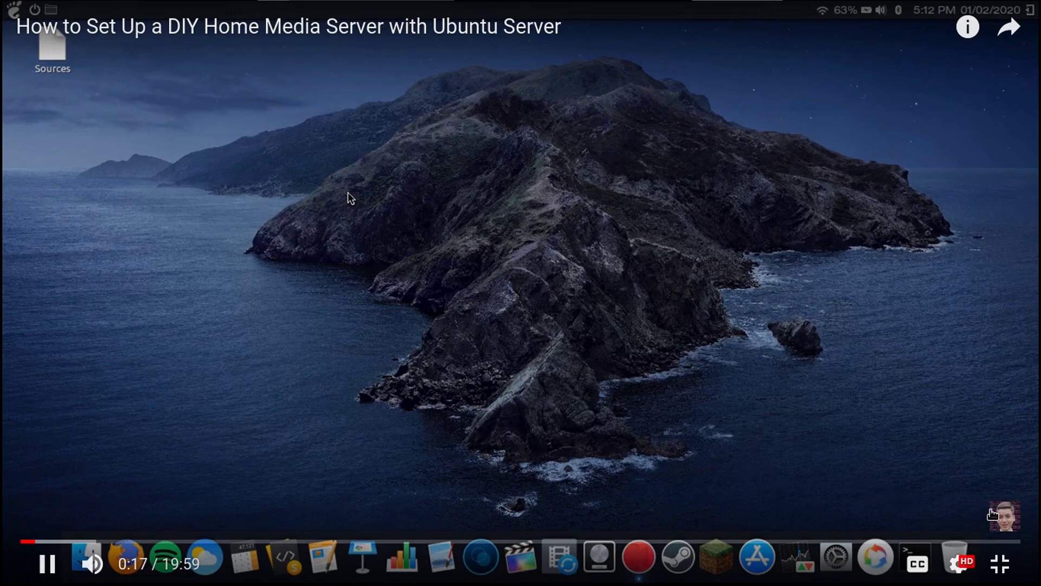
Step: Exit fullscreen and open the channel's About page
{"action": "mouse_move", "coordinate": [988, 508]}
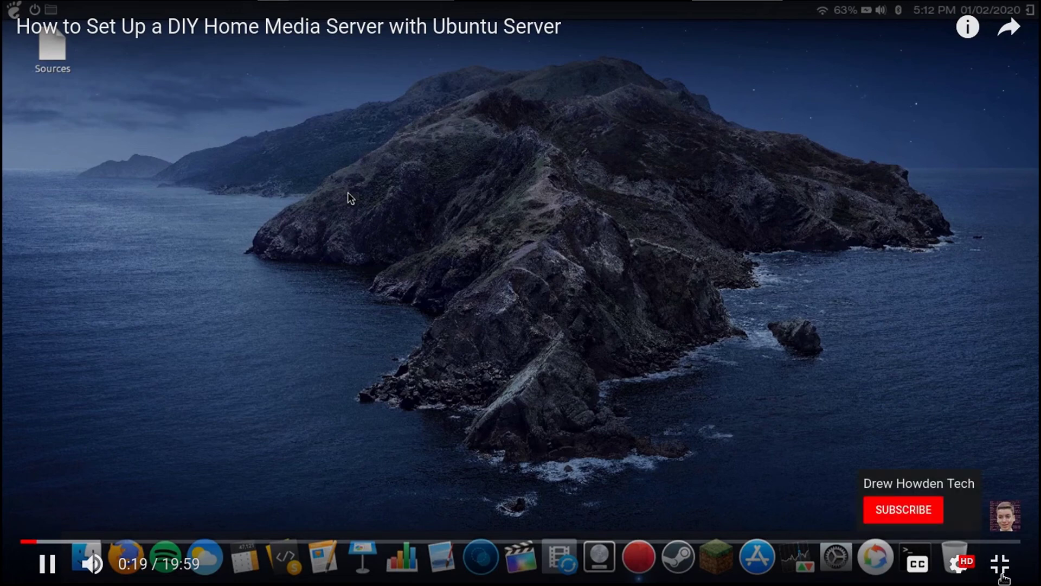
{"action": "left_click", "coordinate": [999, 564]}
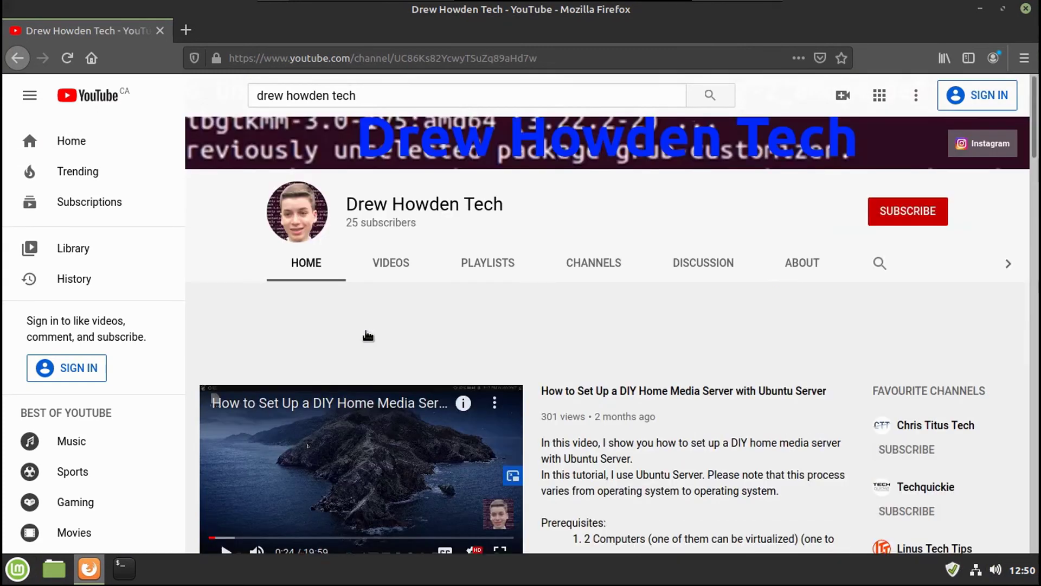
{"action": "left_click", "coordinate": [803, 347]}
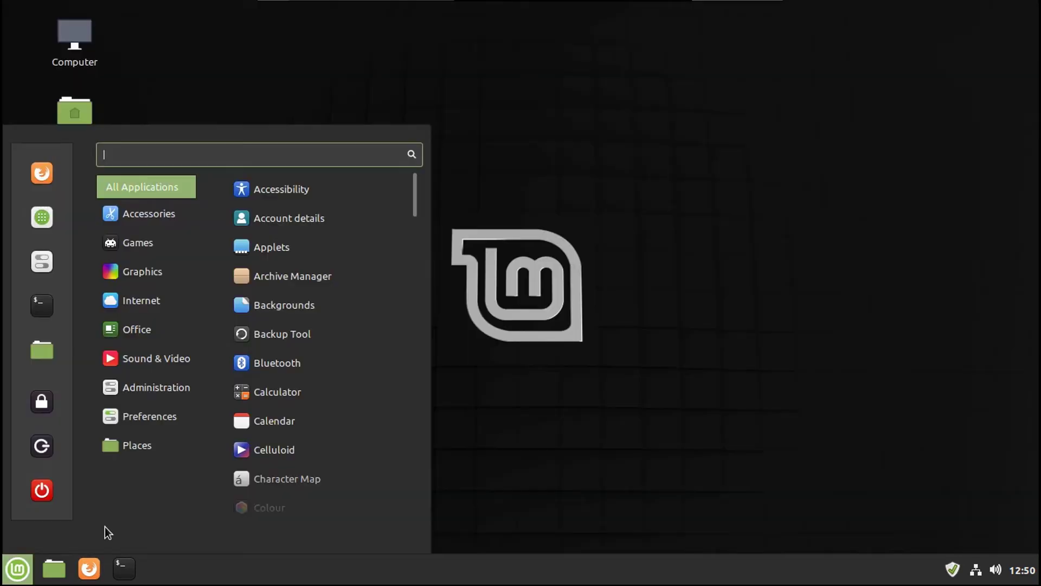
{"action": "scroll", "coordinate": [330, 424], "scroll_direction": "down", "scroll_amount": 10}
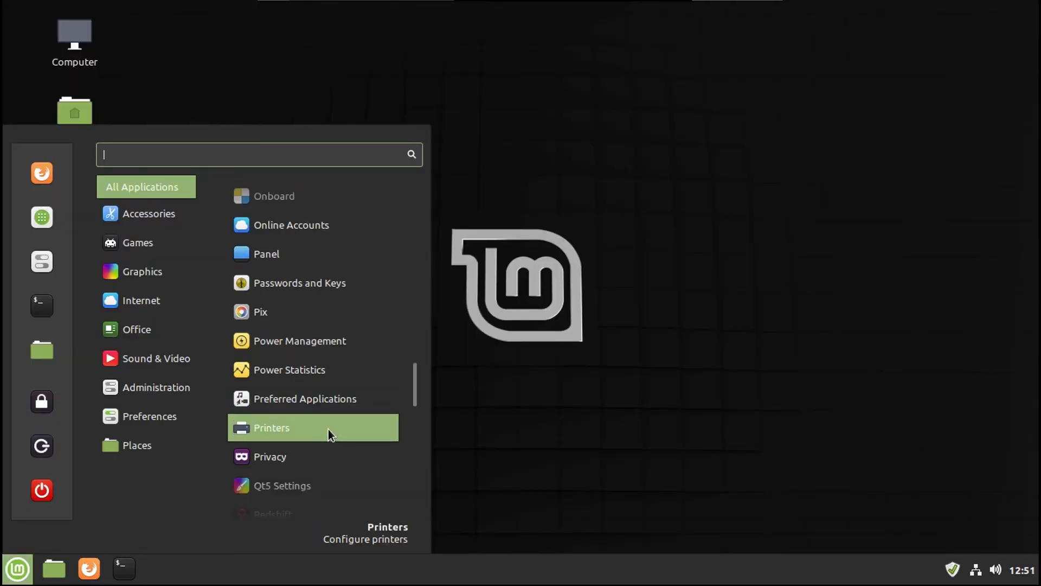
{"action": "scroll", "coordinate": [328, 428], "scroll_direction": "down", "scroll_amount": 3}
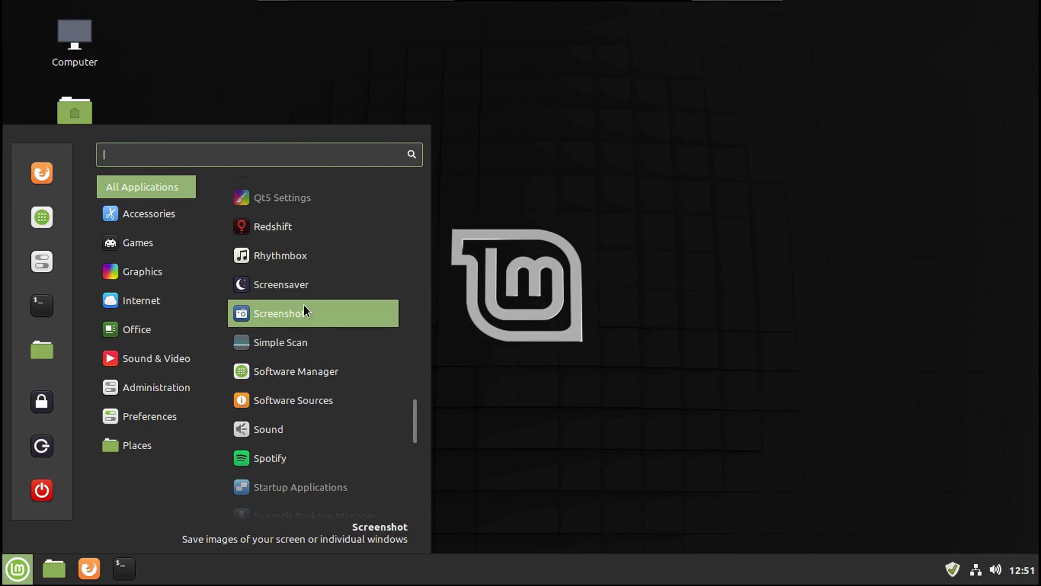
{"action": "scroll", "coordinate": [305, 418], "scroll_direction": "down", "scroll_amount": 5}
{"action": "left_click", "coordinate": [300, 396]}
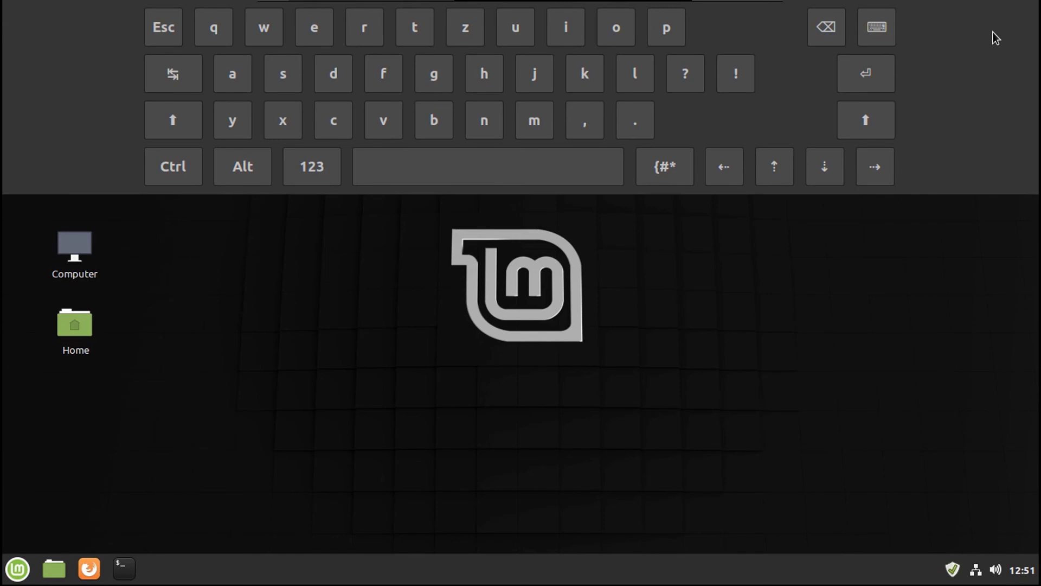
{"action": "left_click", "coordinate": [876, 27]}
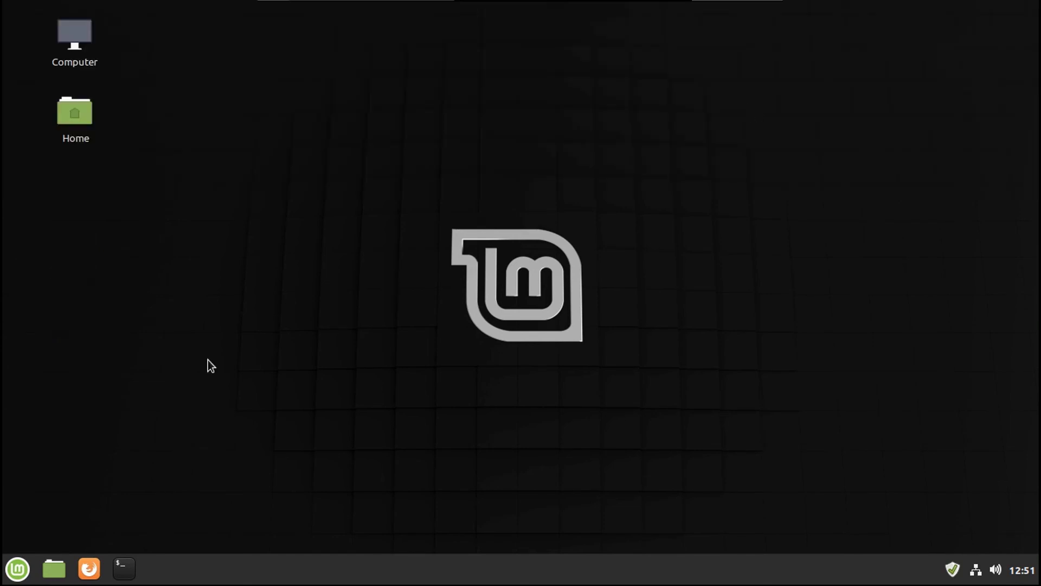
{"action": "left_click", "coordinate": [27, 558]}
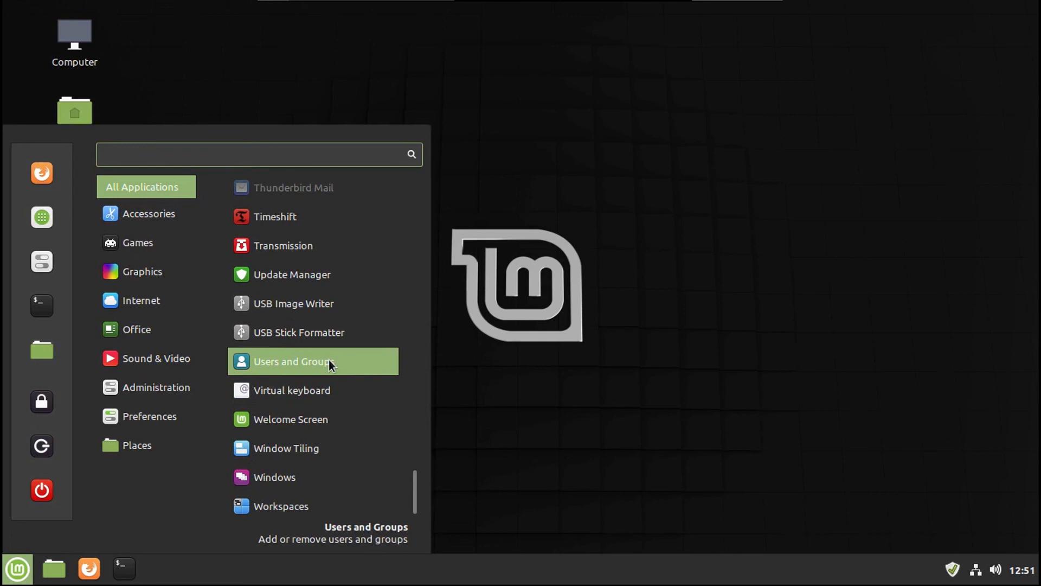
{"action": "scroll", "coordinate": [329, 360], "scroll_direction": "up", "scroll_amount": 2}
{"action": "key", "text": "ctrl+shift+Escape"}
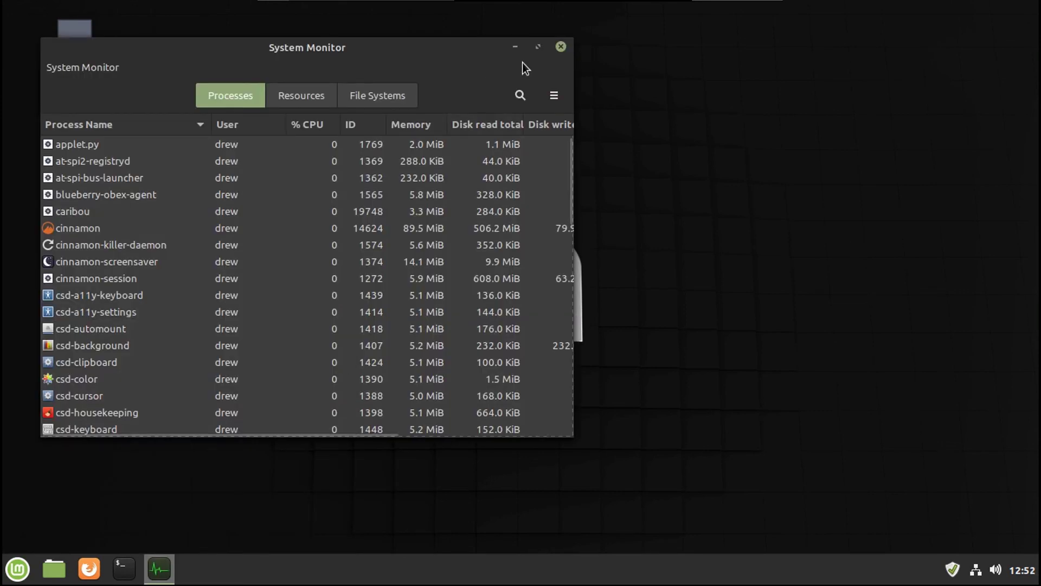
{"action": "left_click", "coordinate": [562, 47]}
{"action": "key", "text": "super"}
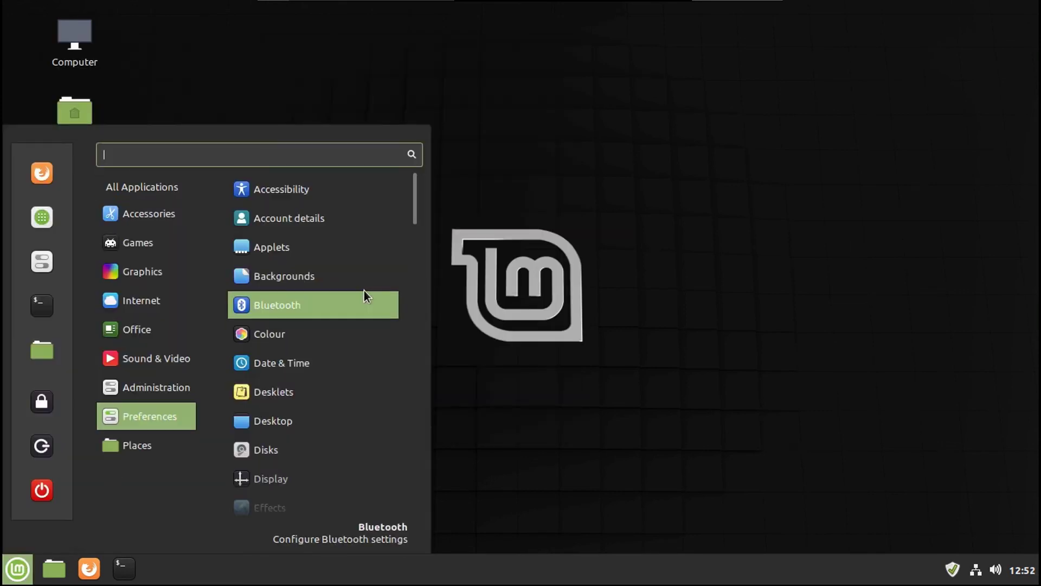
{"action": "scroll", "coordinate": [363, 291], "scroll_direction": "down", "scroll_amount": 12}
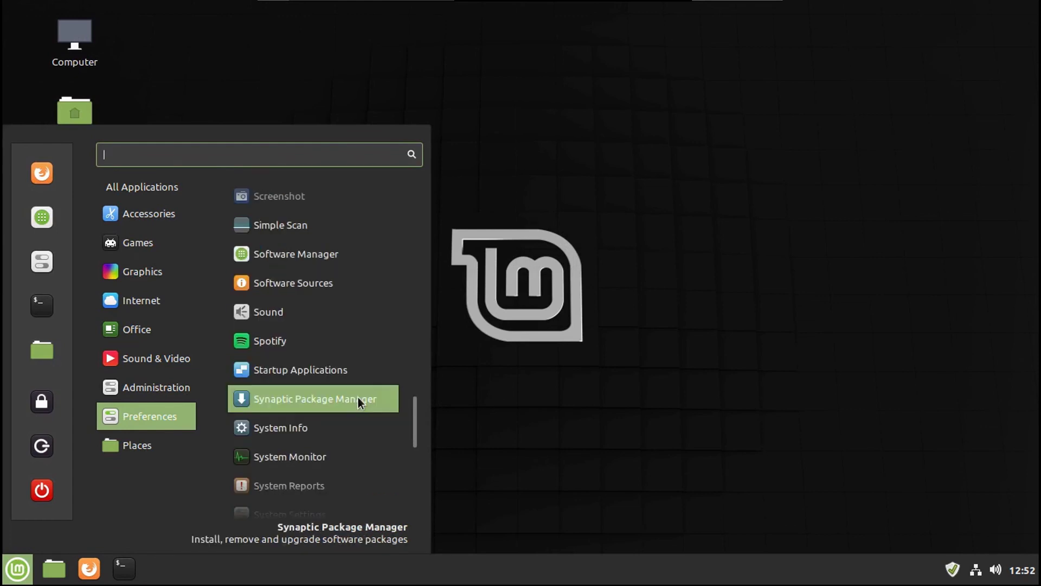
Step: Launch Synaptic Package Manager and authenticate with the administrator password
{"action": "left_click", "coordinate": [358, 399]}
{"action": "type", "text": "•••••••••"}
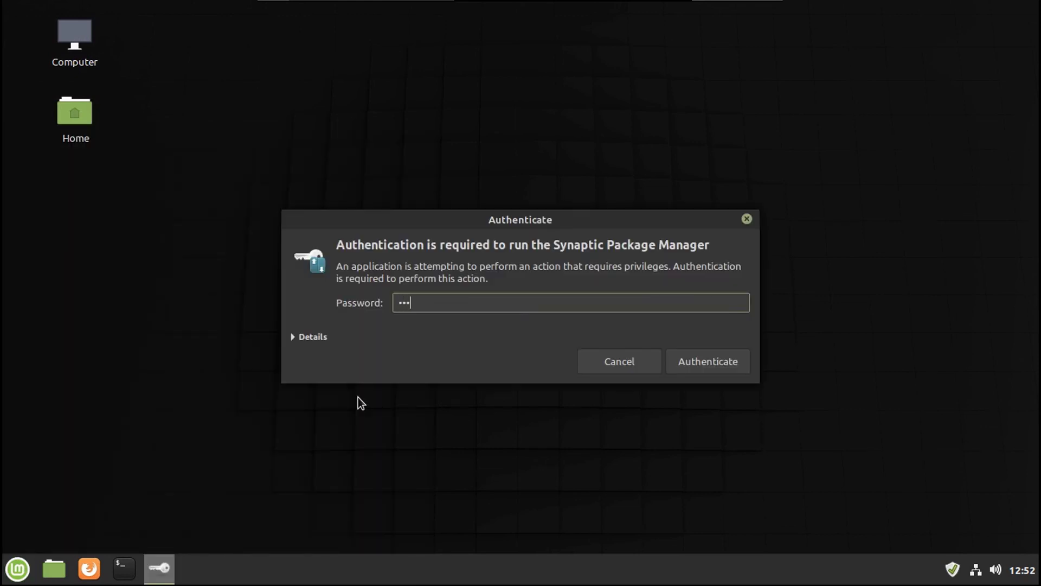
{"action": "type", "text": "•••"}
{"action": "key", "text": "Return"}
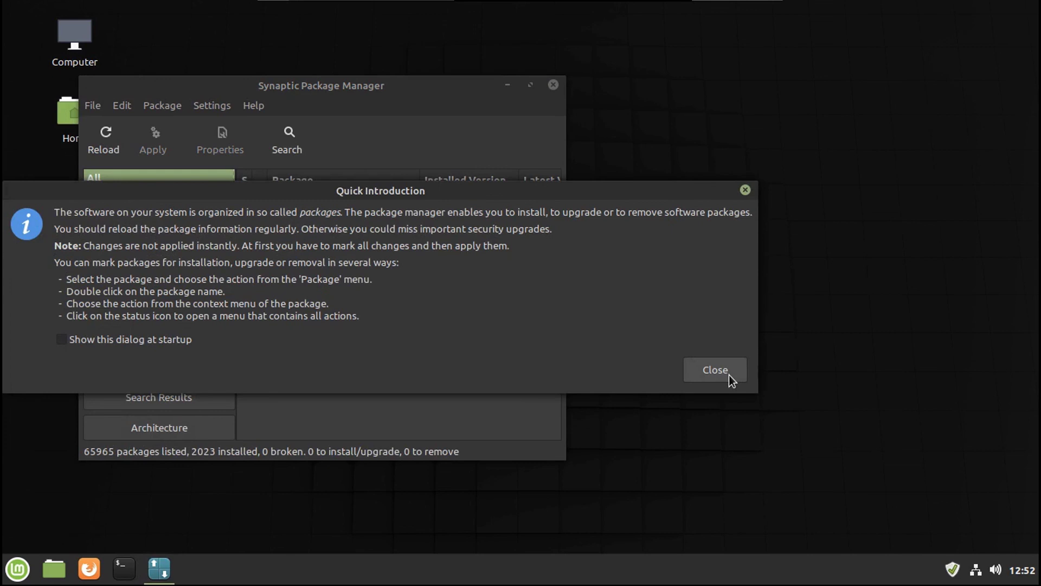
Step: Dismiss the Quick Introduction, maximize the 65965-package list, then close Synaptic
{"action": "left_click", "coordinate": [715, 370]}
{"action": "key", "text": "super+Up"}
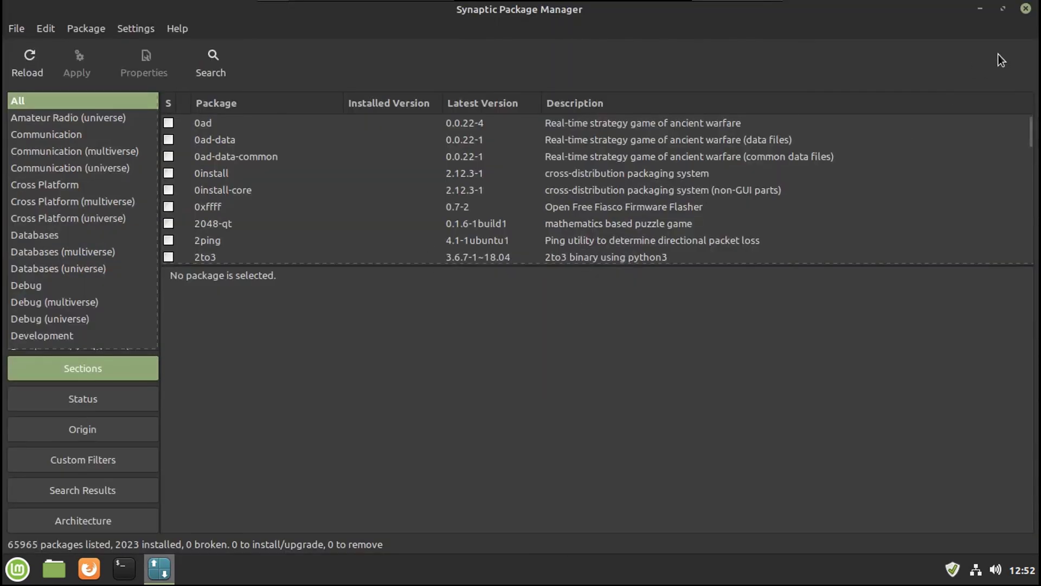
{"action": "left_click", "coordinate": [1026, 8]}
{"action": "left_click_drag", "start_coordinate": [325, 330], "coordinate": [350, 348]}
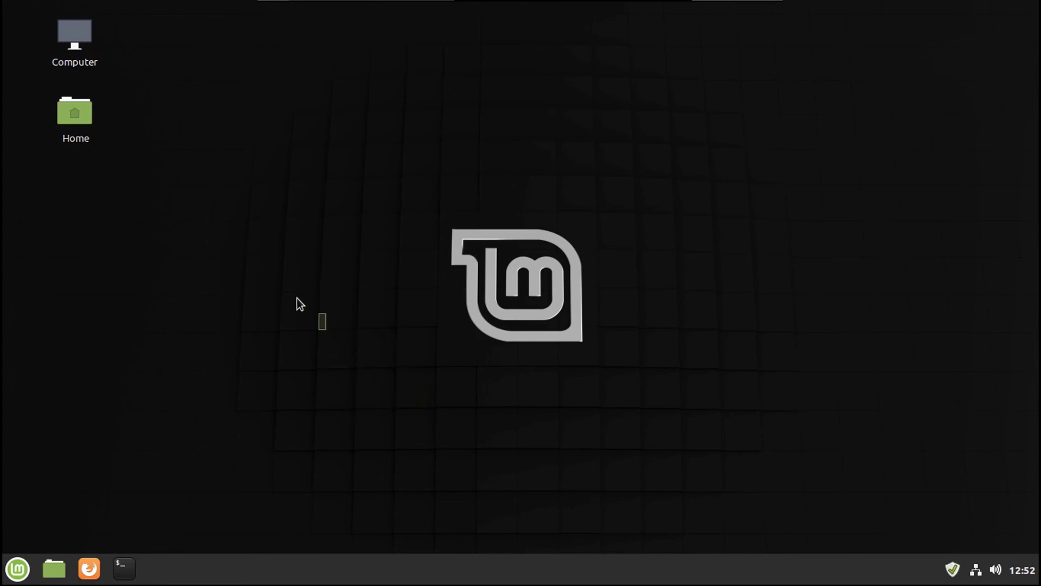
Step: Lock the screen from the Mint menu and try unlocking with an empty password
{"action": "left_click_drag", "start_coordinate": [297, 298], "coordinate": [291, 295]}
{"action": "key", "text": "super"}
{"action": "left_click", "coordinate": [50, 406]}
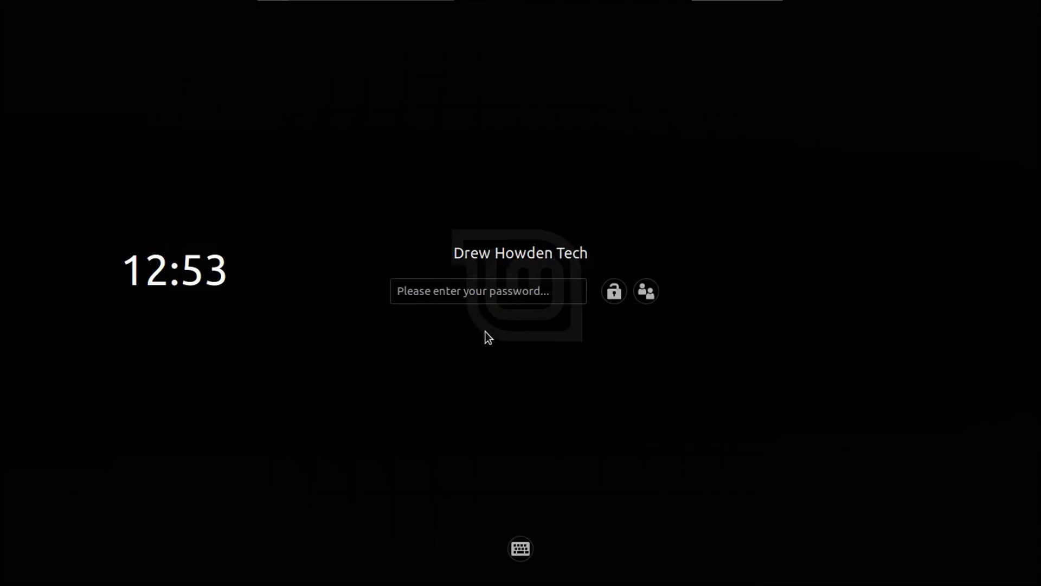
{"action": "left_click", "coordinate": [613, 294]}
Step: Bring up the on-screen keyboard, then unlock the session with the account password
{"action": "left_click", "coordinate": [521, 548]}
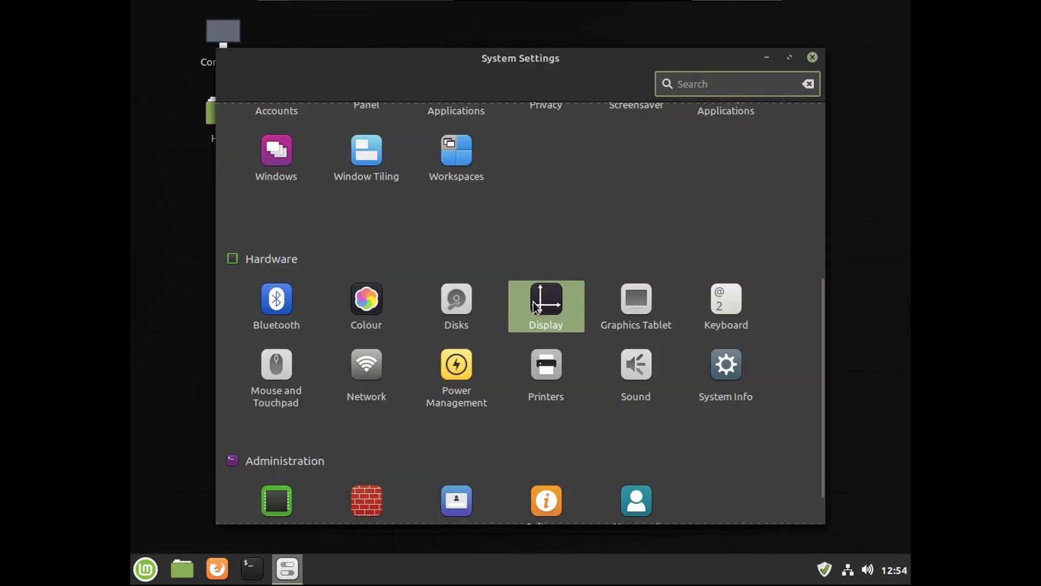
{"action": "left_click", "coordinate": [537, 299]}
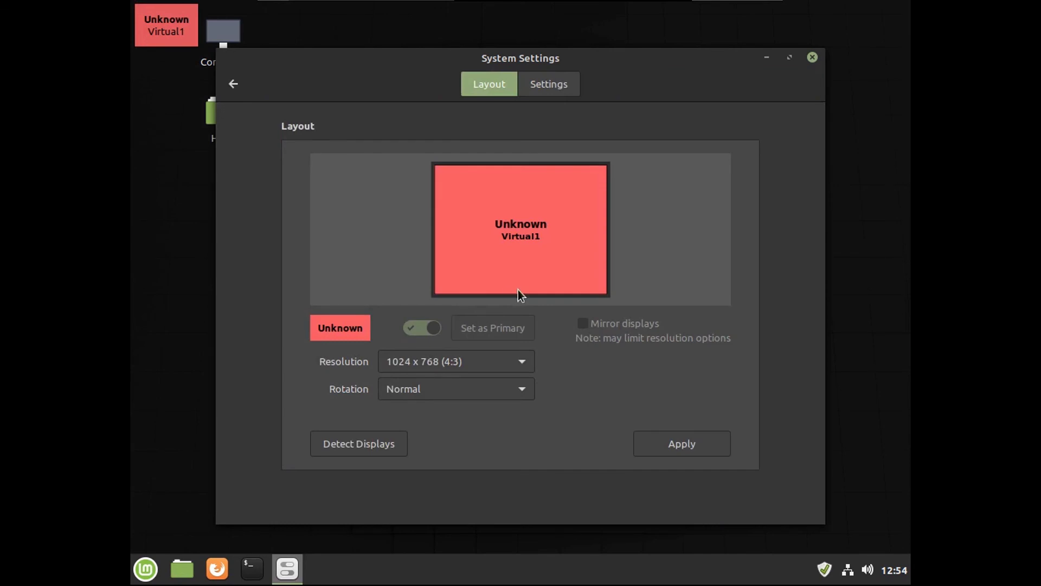
{"action": "left_click", "coordinate": [502, 363]}
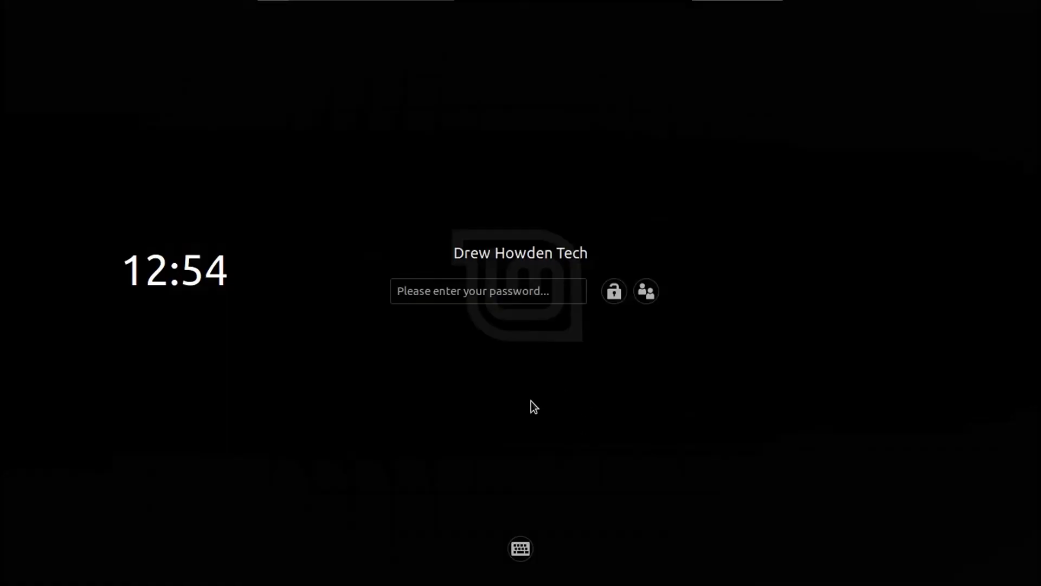
{"action": "left_click", "coordinate": [465, 291]}
{"action": "type", "text": "••••"}
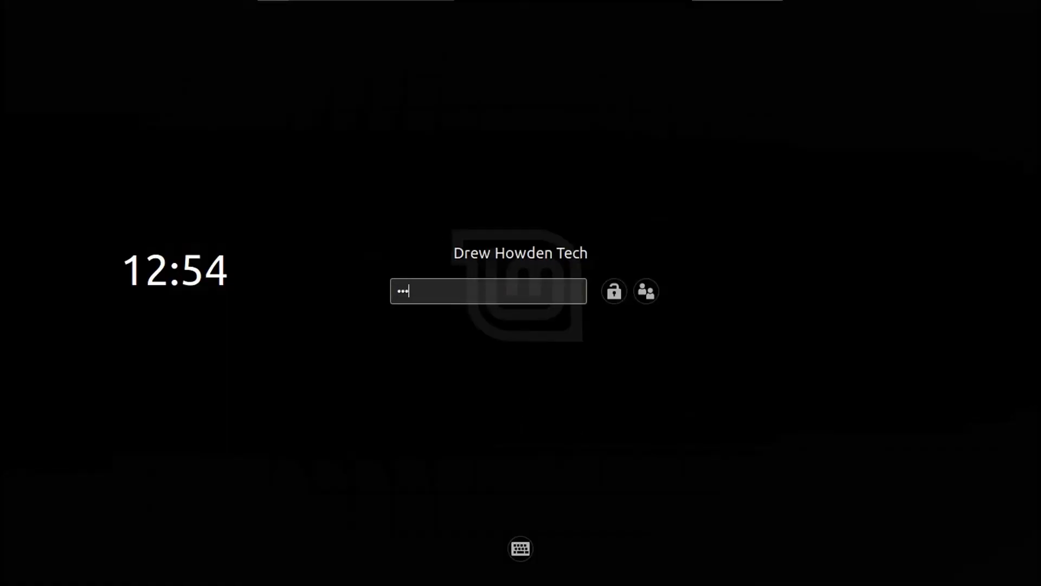
{"action": "type", "text": "••••••••"}
{"action": "key", "text": "Return"}
{"action": "key", "text": "super"}
Step: Open Software Manager, view Installed Applications (Spotify, Minecraft, Flowblade), then close it
{"action": "mouse_move", "coordinate": [147, 416]}
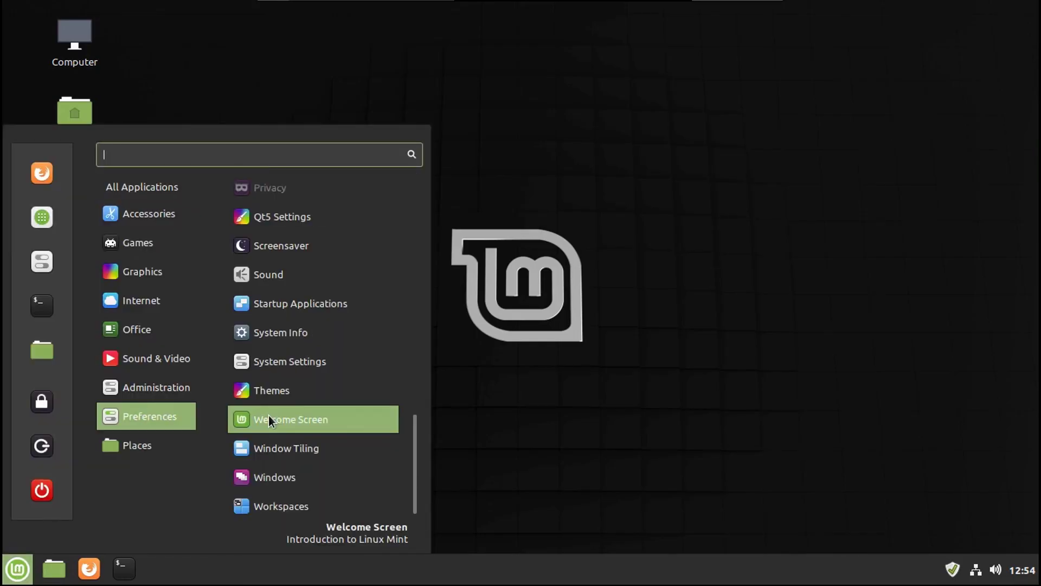
{"action": "scroll", "coordinate": [269, 416], "scroll_direction": "up", "scroll_amount": 5}
{"action": "scroll", "coordinate": [269, 415], "scroll_direction": "up", "scroll_amount": 5}
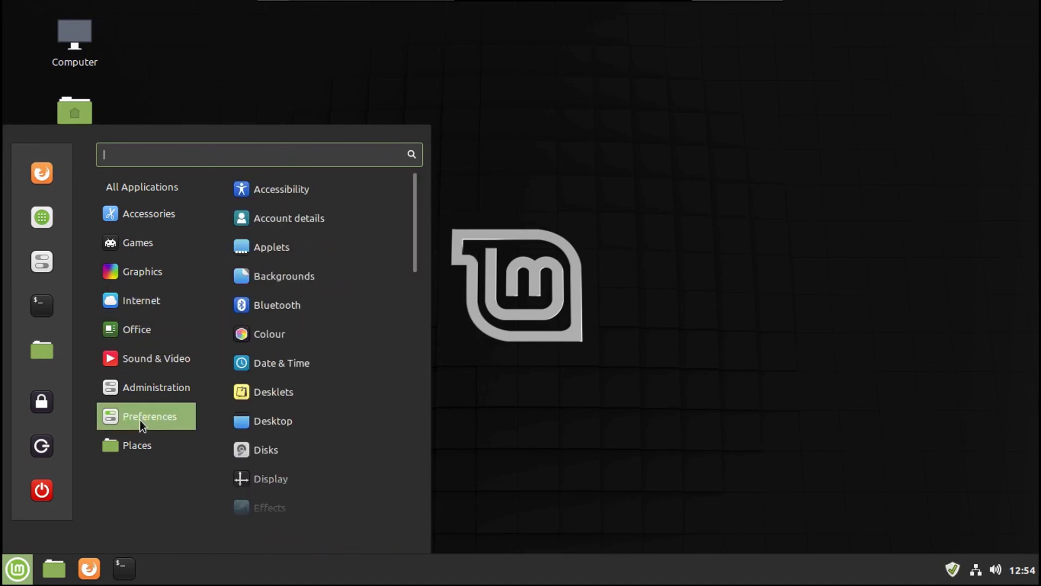
{"action": "mouse_move", "coordinate": [103, 329]}
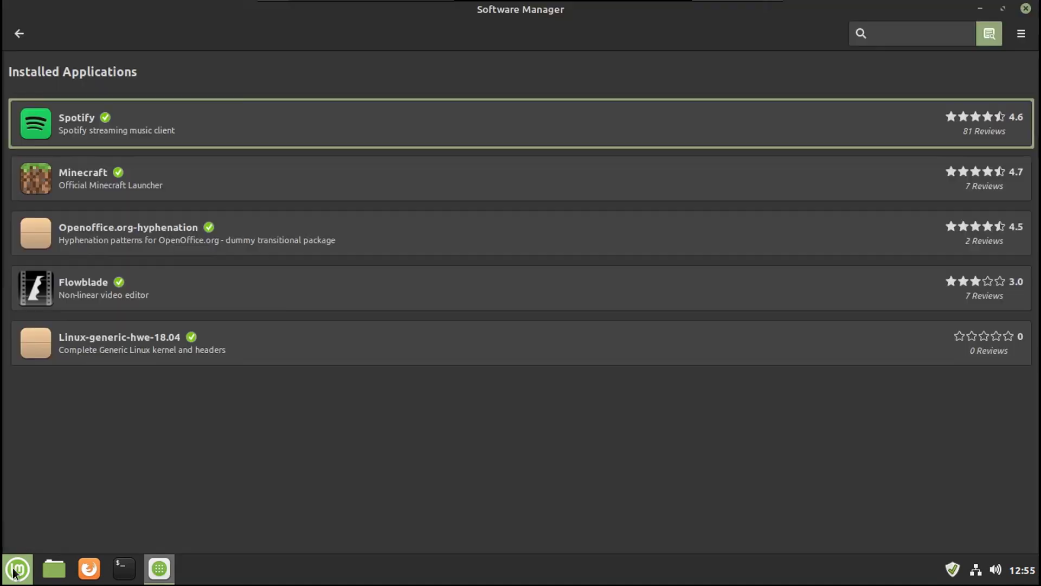
{"action": "key", "text": "super"}
{"action": "mouse_move", "coordinate": [146, 387]}
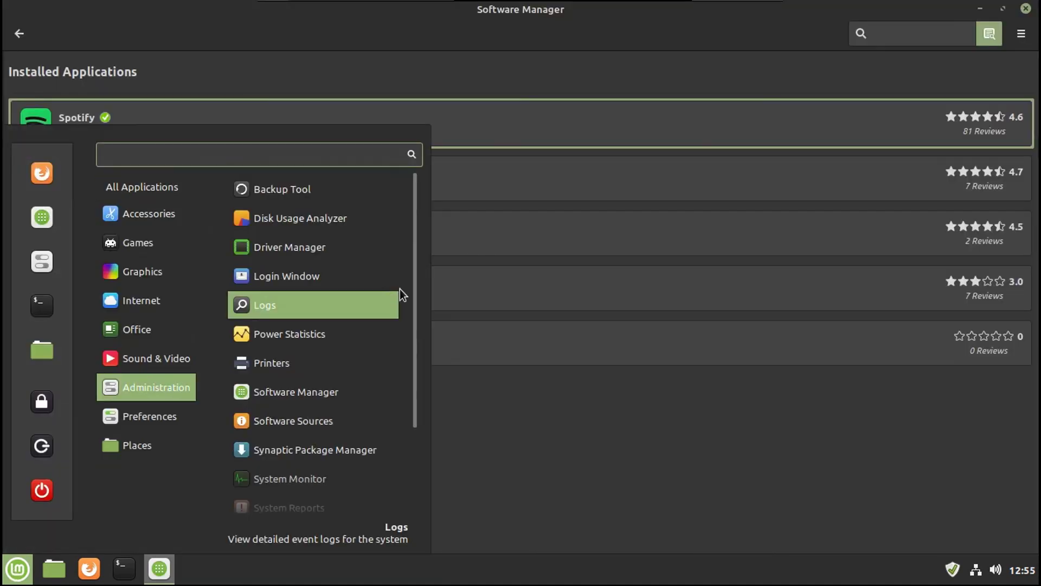
{"action": "left_click", "coordinate": [525, 414]}
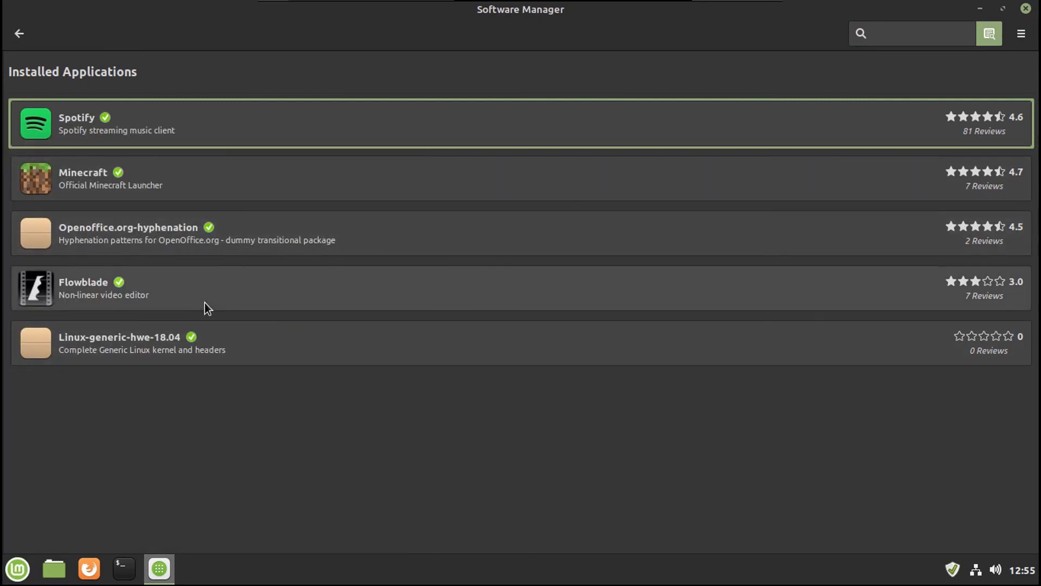
{"action": "key", "text": "alt+F4"}
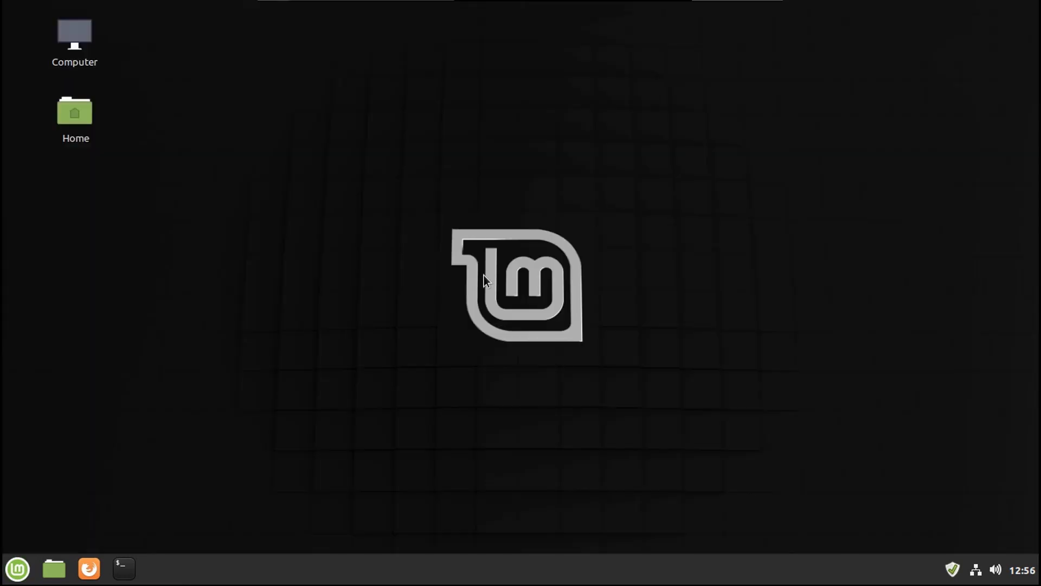